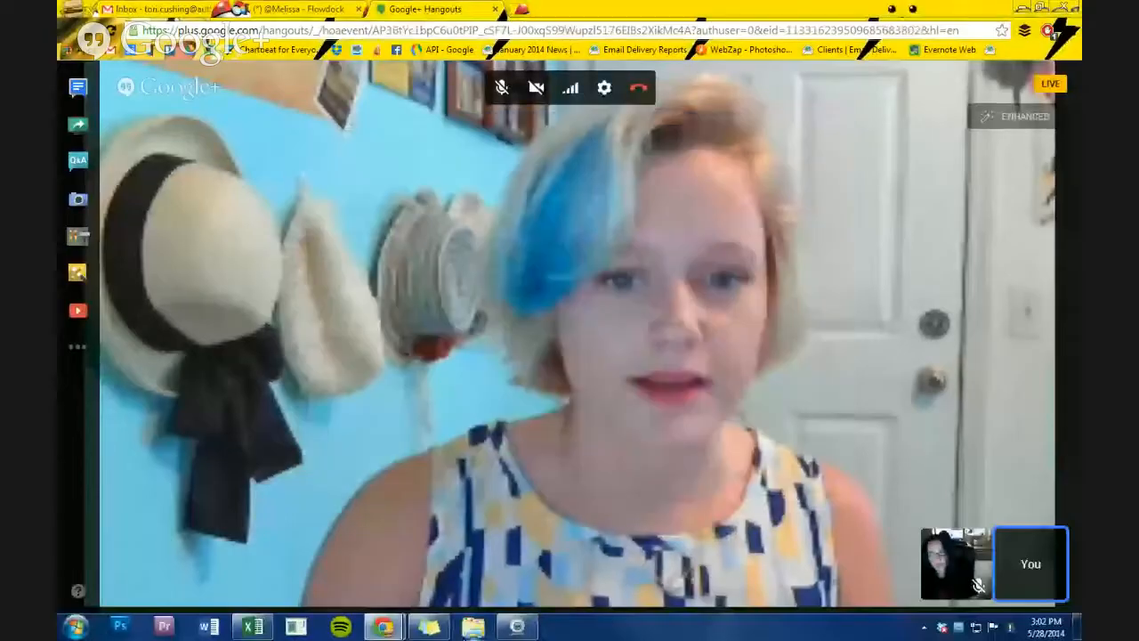
# Switch to the Excel workbook and compare the finished Calculated Data report with the Raw and Example sheets
pyautogui.click(251, 627)
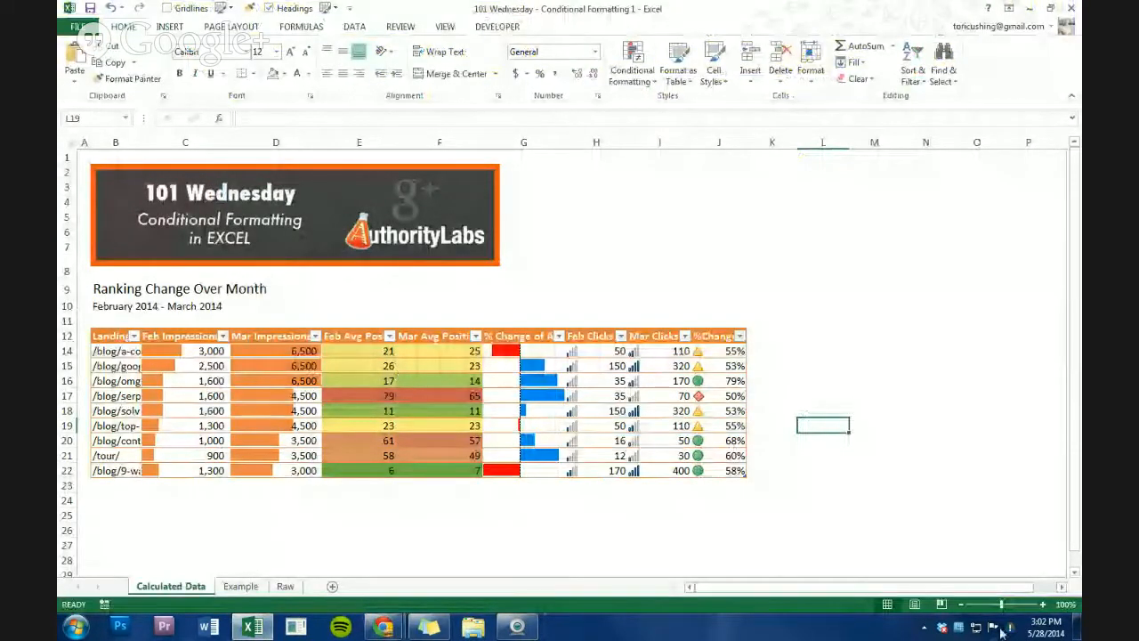
pyautogui.click(1043, 604)
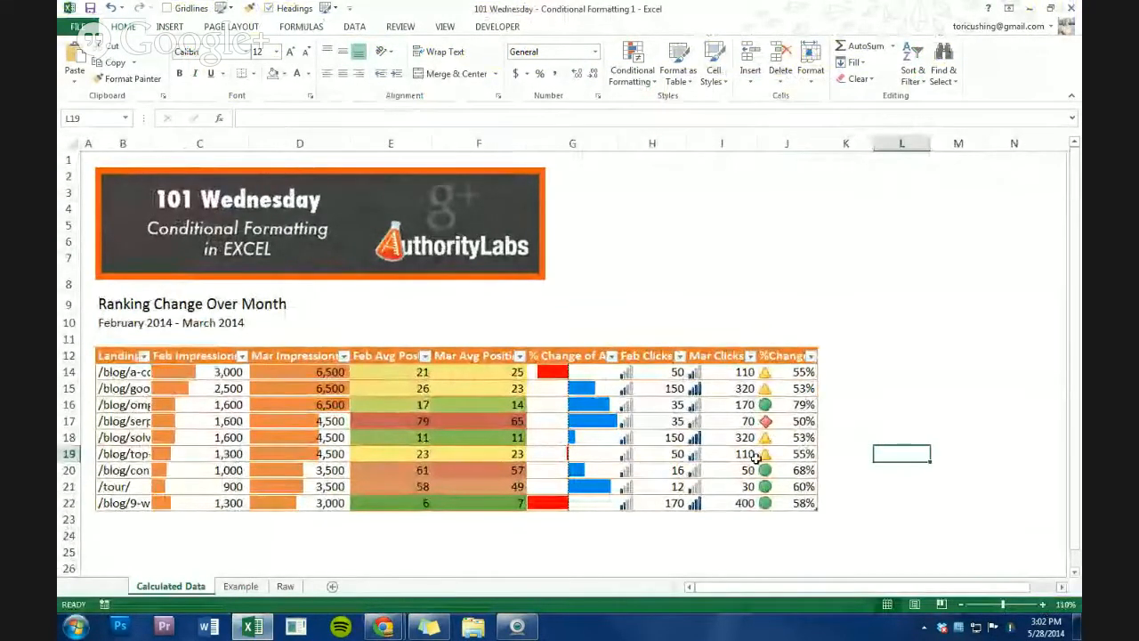
pyautogui.click(88, 304)
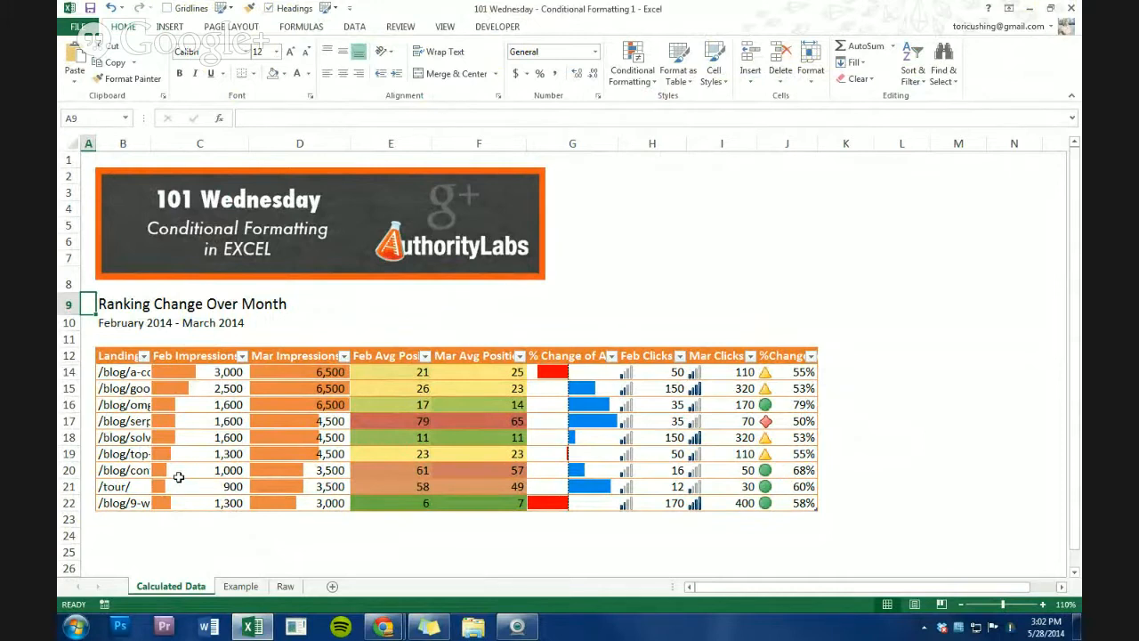
pyautogui.click(281, 590)
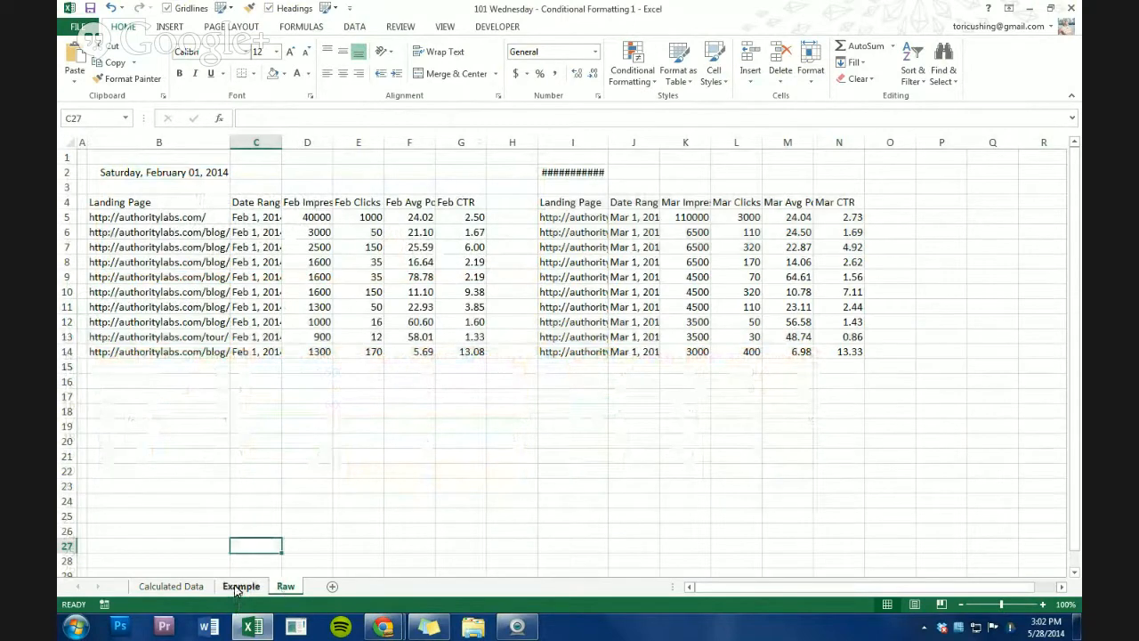
pyautogui.click(237, 591)
pyautogui.click(185, 588)
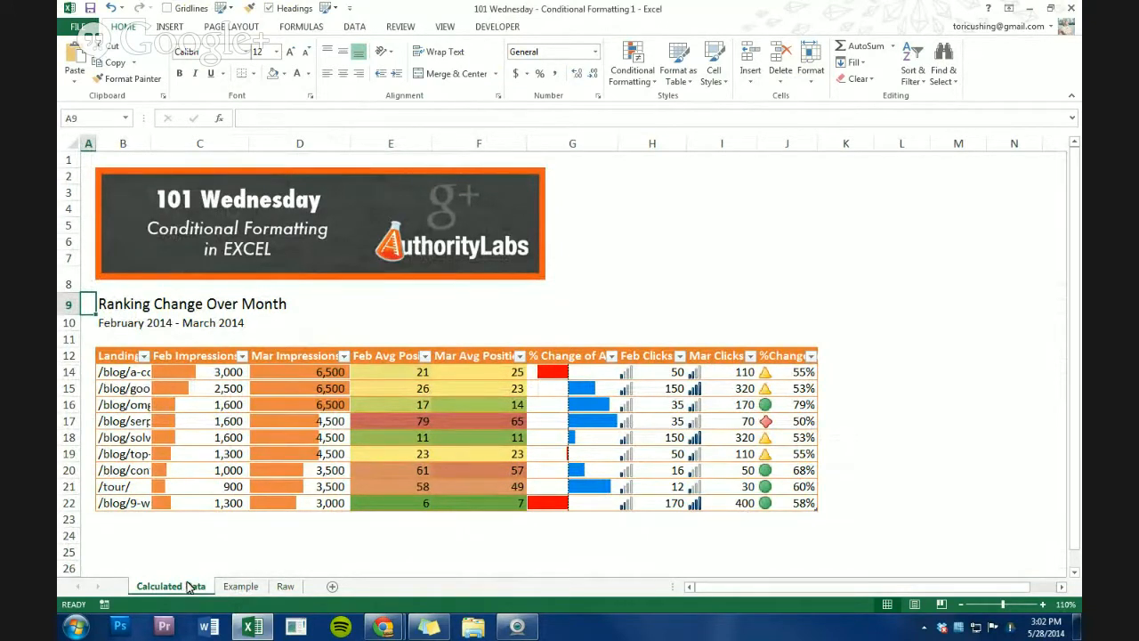
pyautogui.click(240, 585)
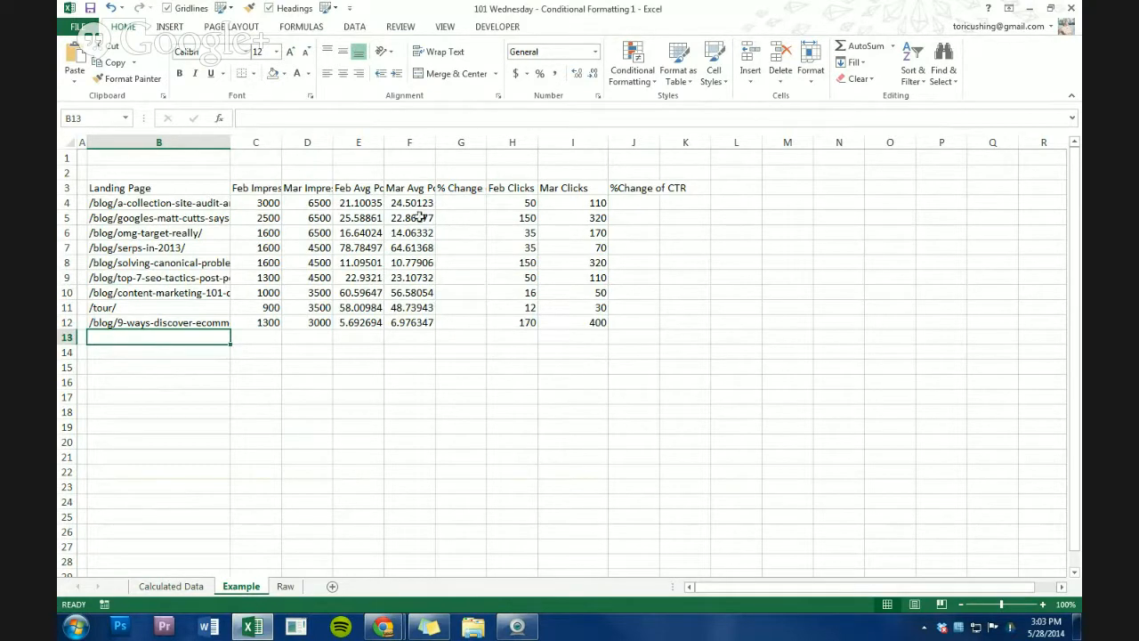
pyautogui.click(418, 187)
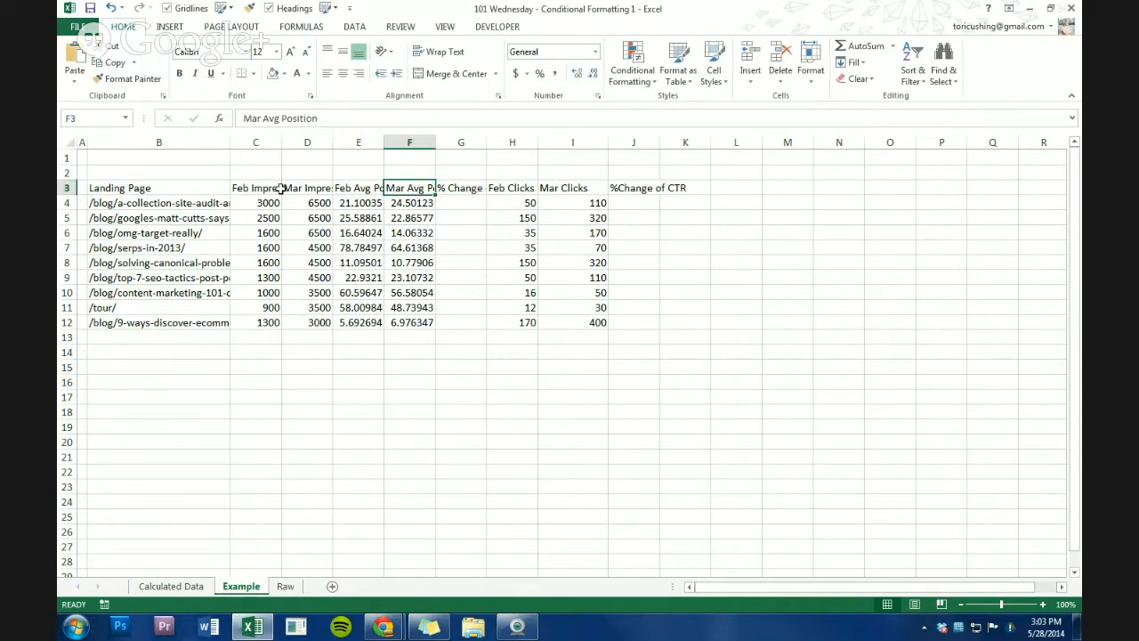
pyautogui.click(184, 587)
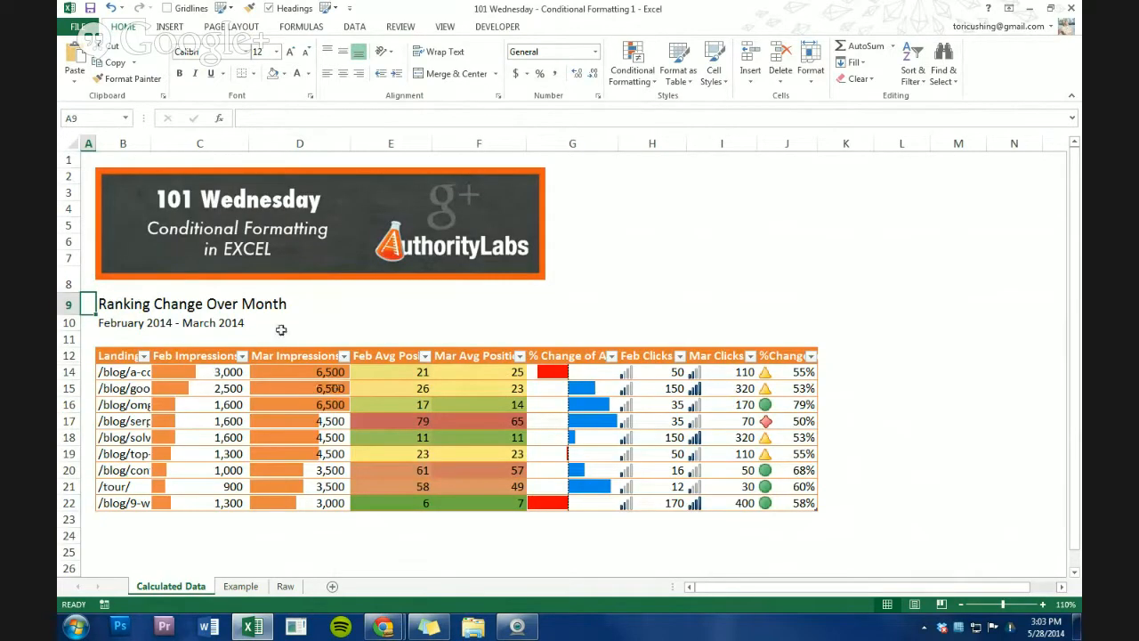
# Hide the gridlines on the Example sheet
pyautogui.click(241, 586)
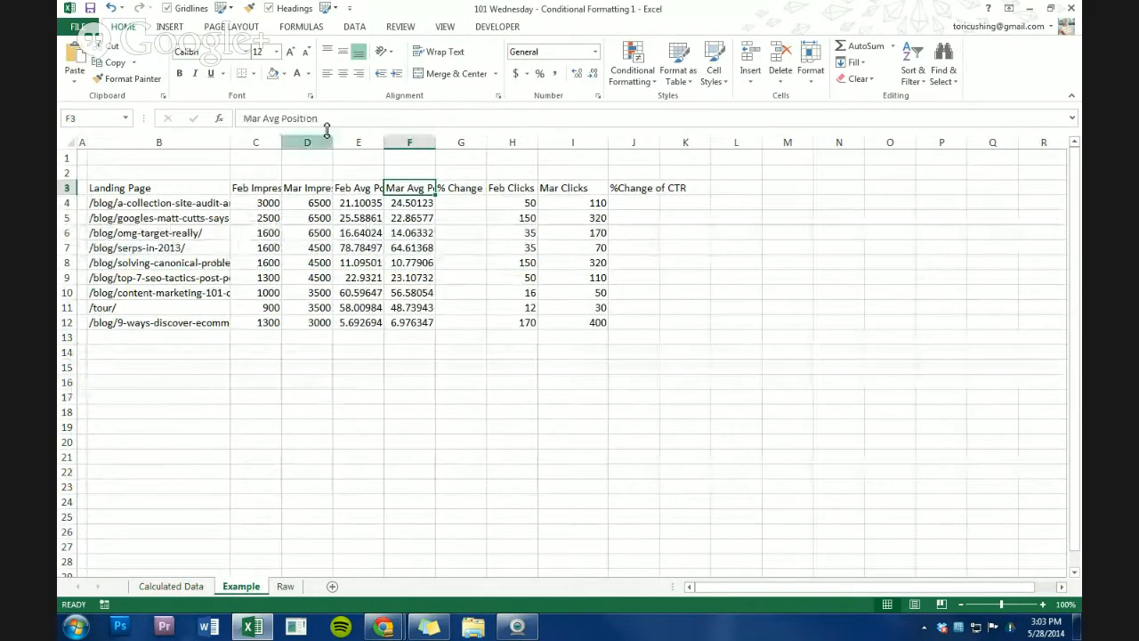
pyautogui.click(442, 29)
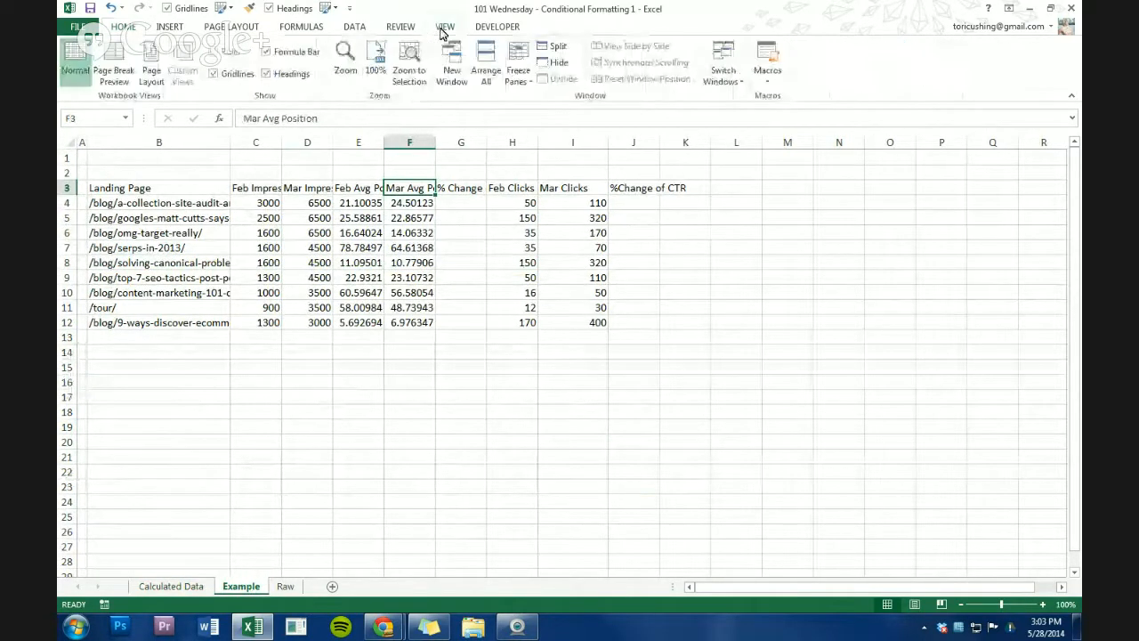
pyautogui.click(236, 74)
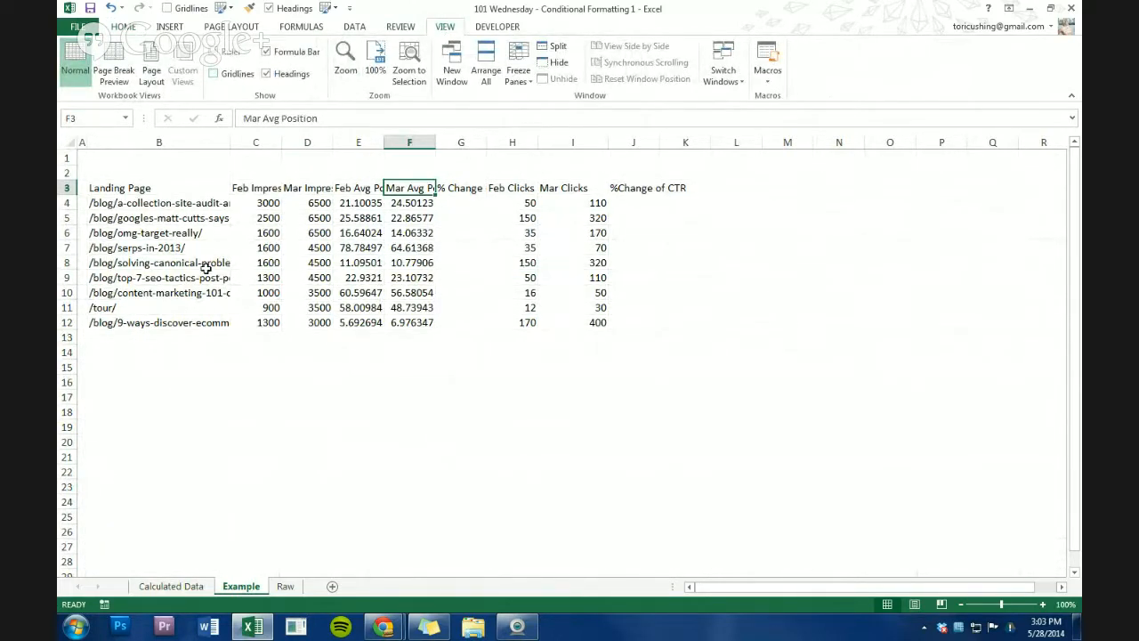
# Insert three blank rows above the table's header row on the Example sheet
pyautogui.click(133, 188)
pyautogui.click(68, 187)
pyautogui.moveTo(68, 187); pyautogui.dragTo(68, 322)
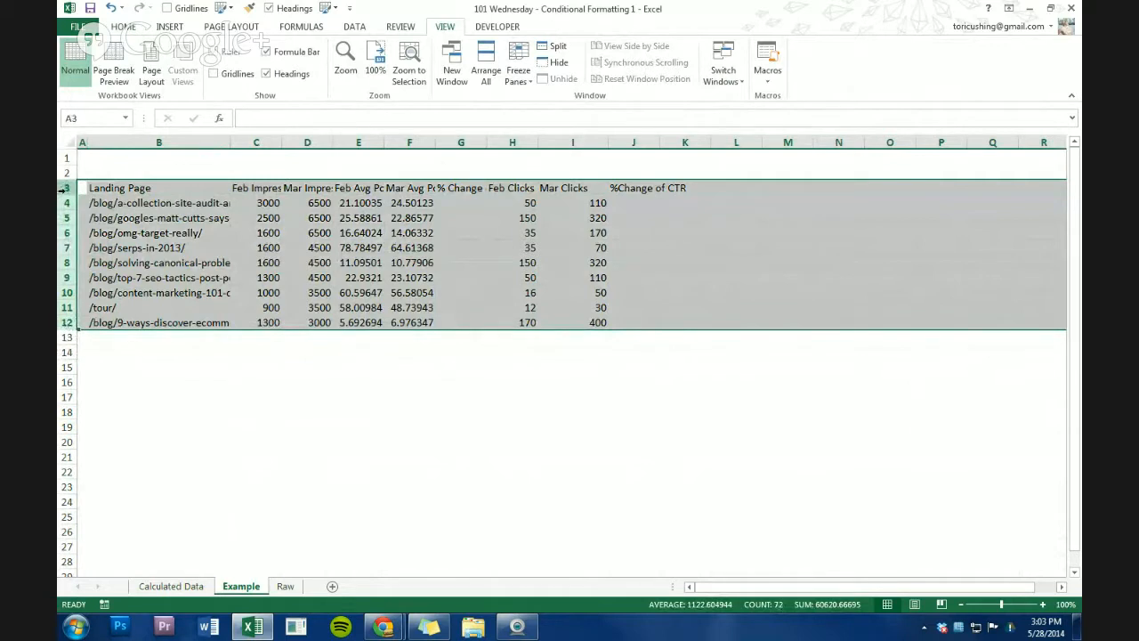
pyautogui.moveTo(63, 190); pyautogui.dragTo(69, 219)
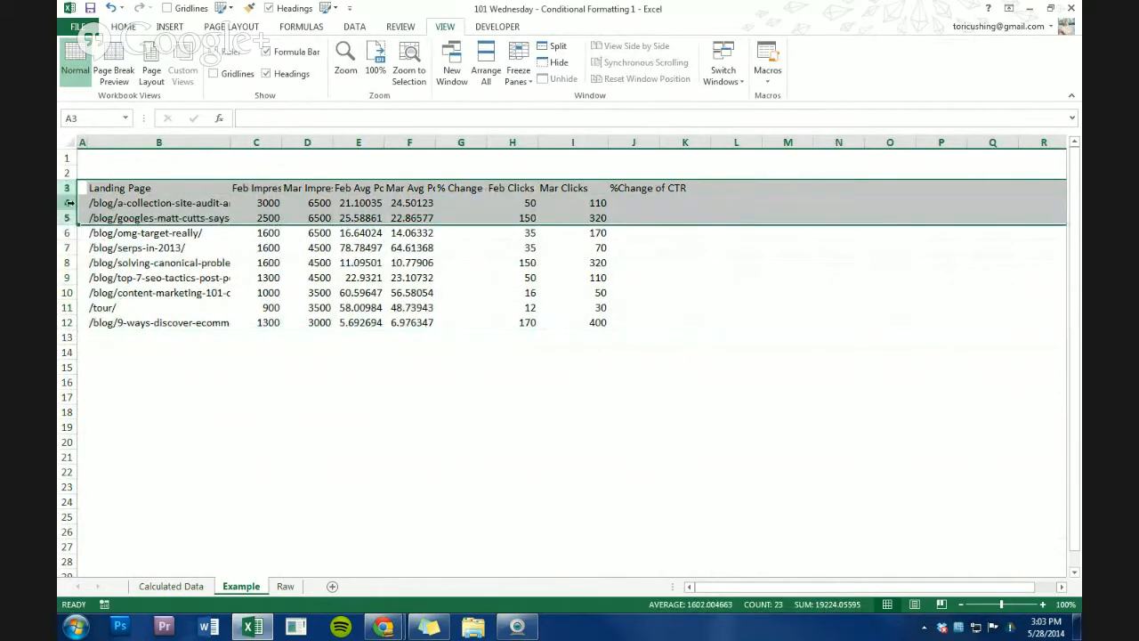
pyautogui.rightClick(69, 203)
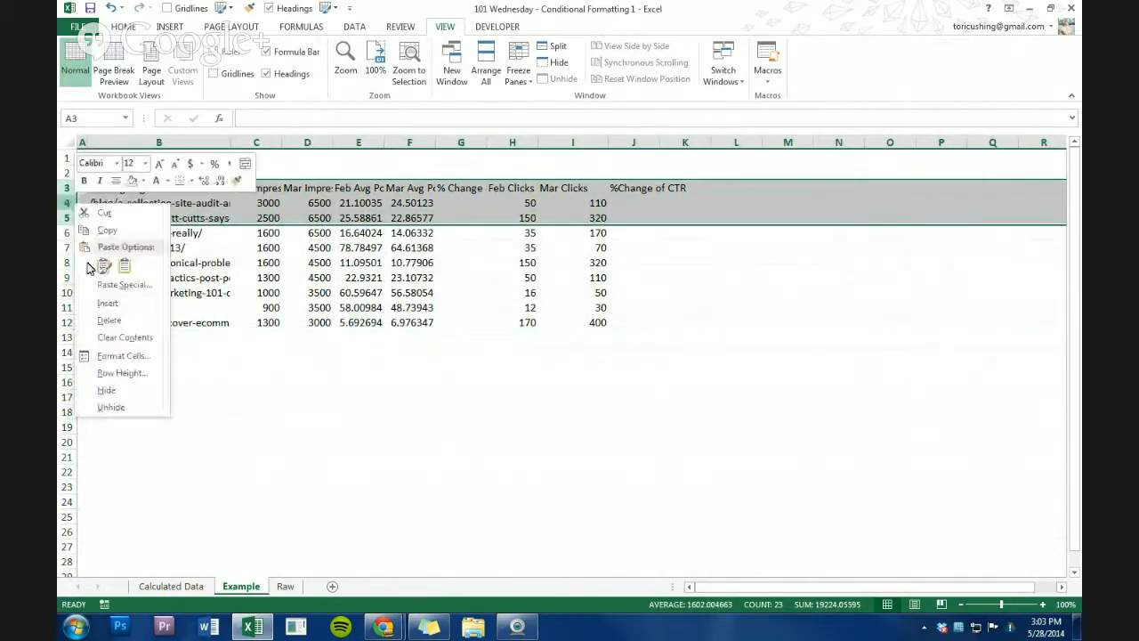
pyautogui.click(107, 307)
pyautogui.click(118, 204)
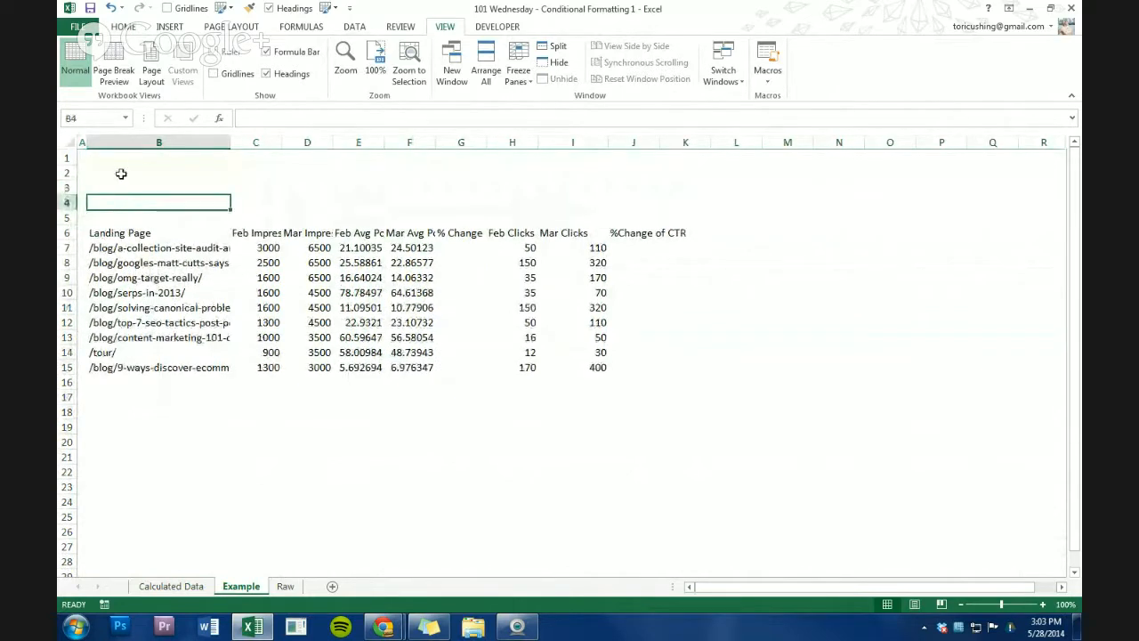
# Insert the AuthLabs G+ Header3-2 picture from the Desktop folder at cell B2
pyautogui.click(124, 26)
pyautogui.click(168, 27)
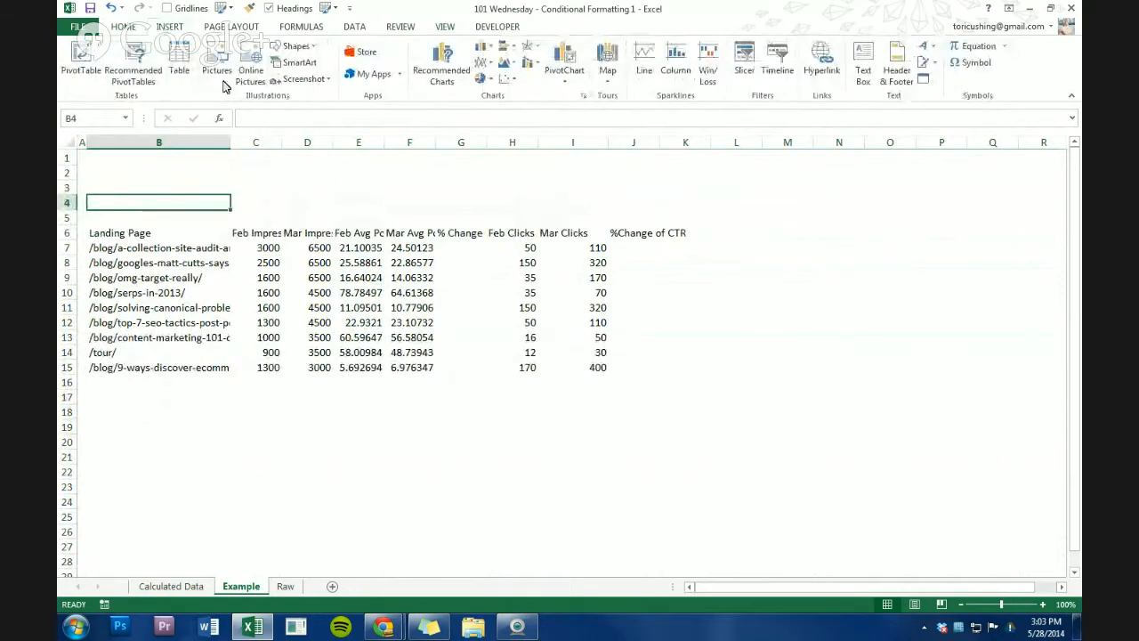
pyautogui.click(180, 170)
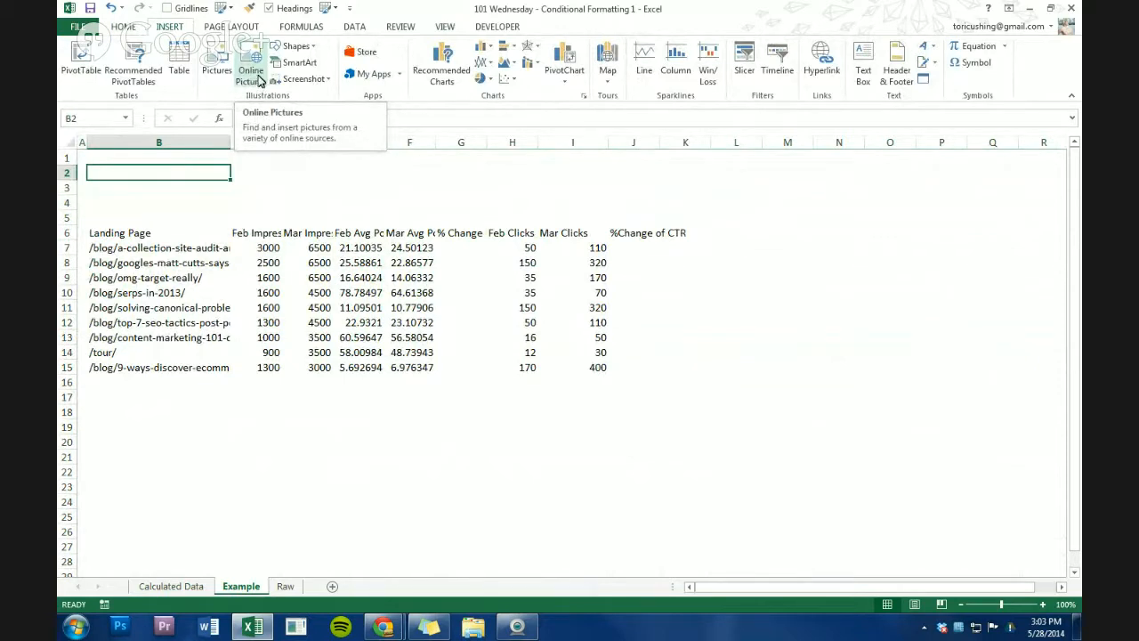
pyautogui.click(250, 78)
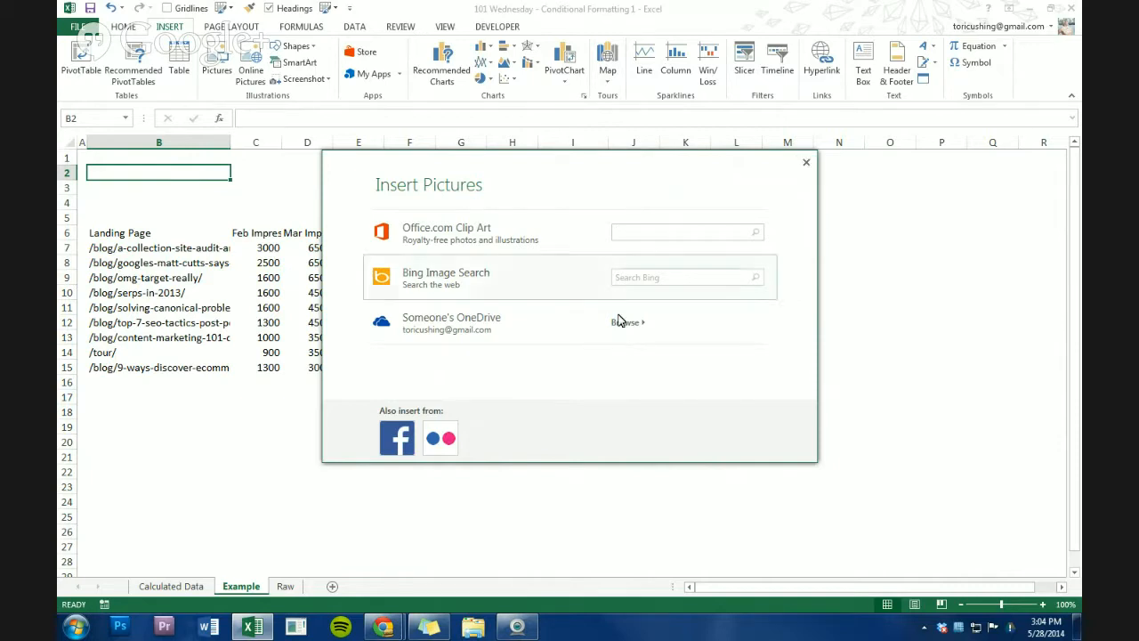
pyautogui.click(806, 162)
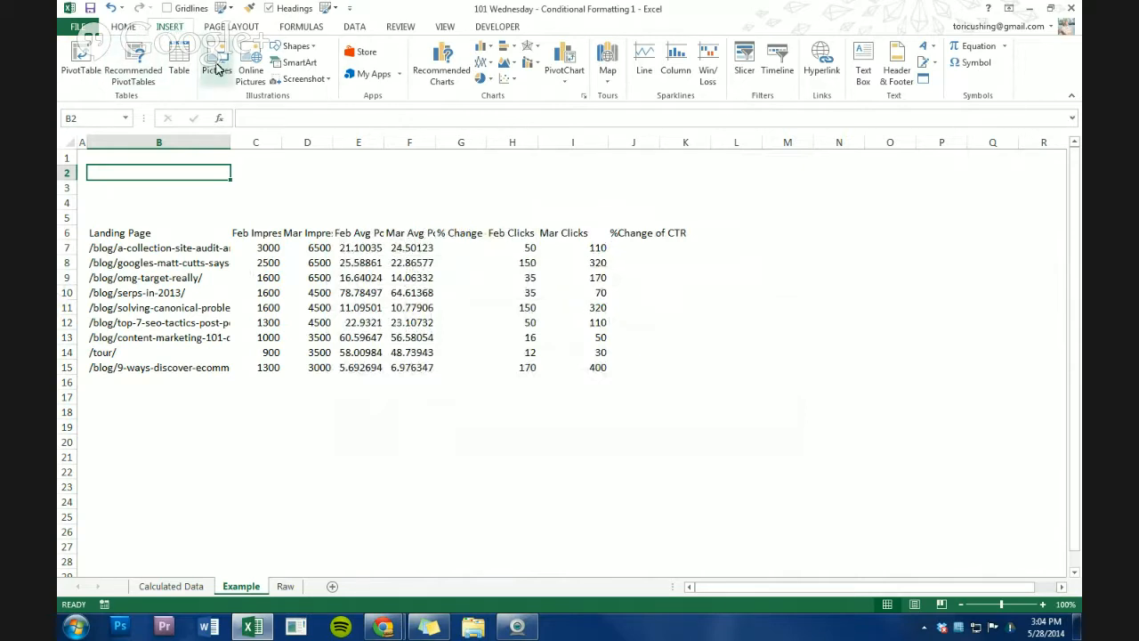
pyautogui.click(216, 73)
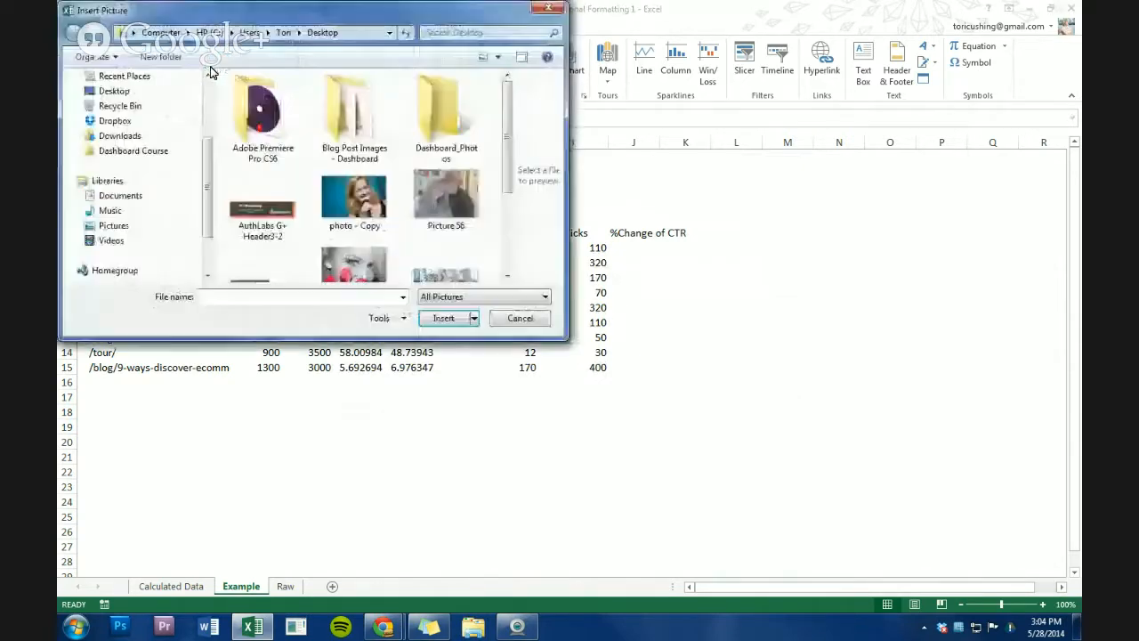
pyautogui.moveTo(509, 175); pyautogui.dragTo(509, 270)
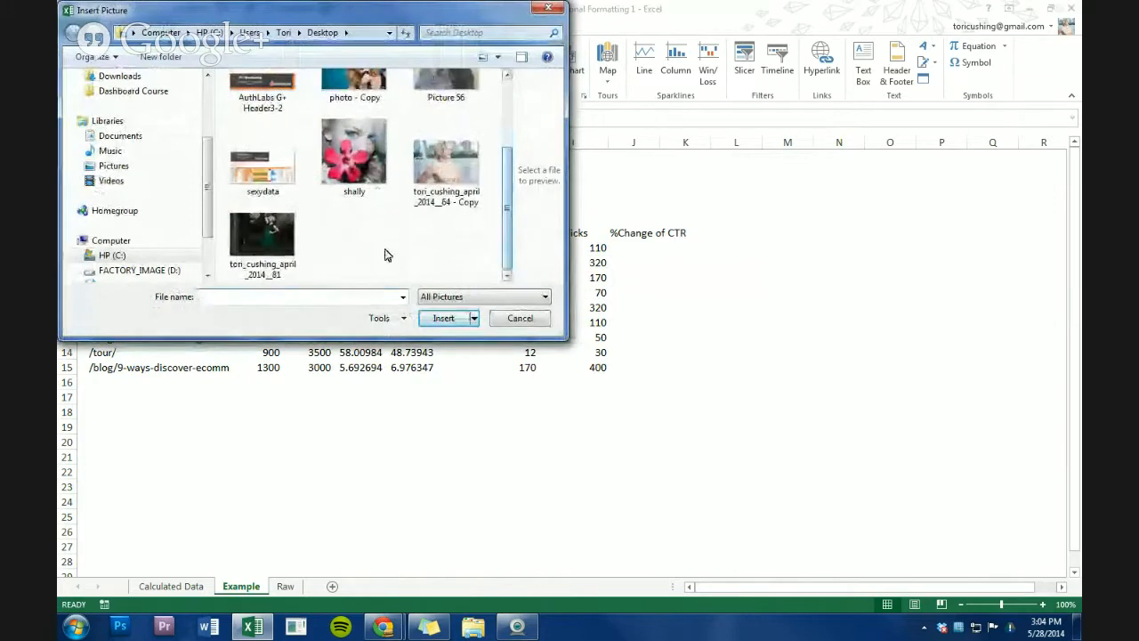
pyautogui.click(279, 107)
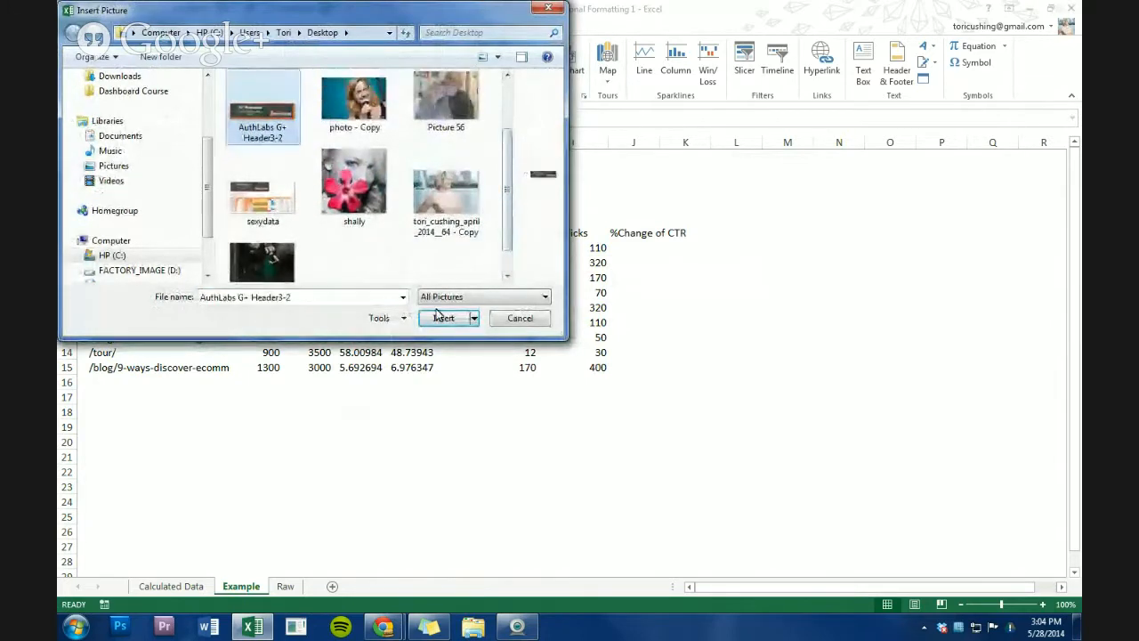
pyautogui.click(441, 318)
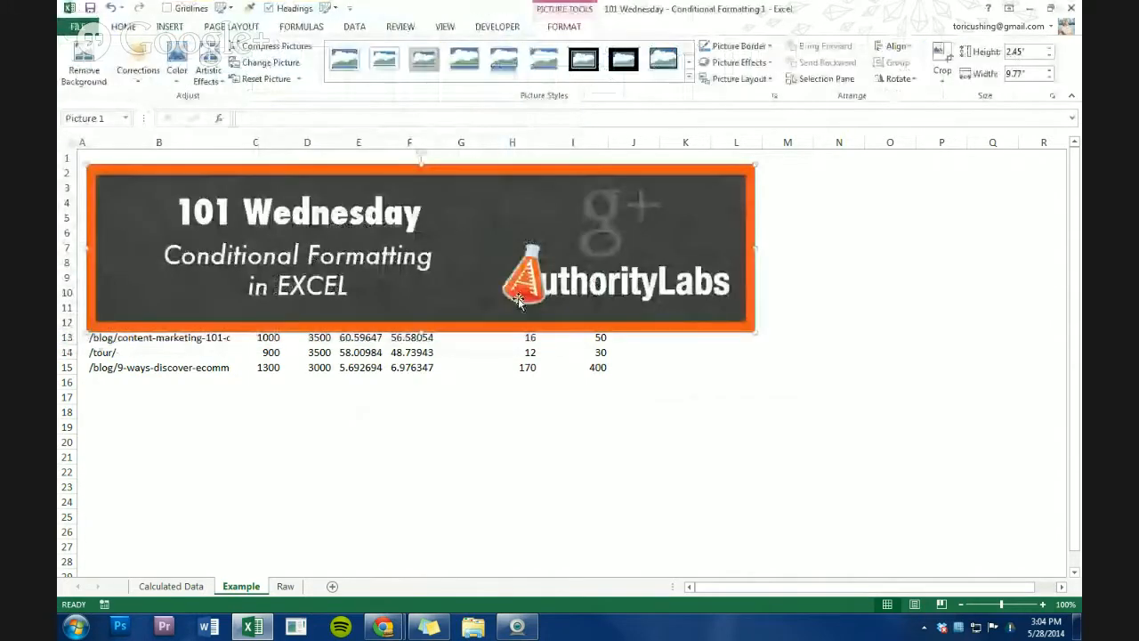
# Shrink the banner picture to fit above the table's header row, spanning about columns B to E
pyautogui.moveTo(754, 331); pyautogui.dragTo(714, 320)
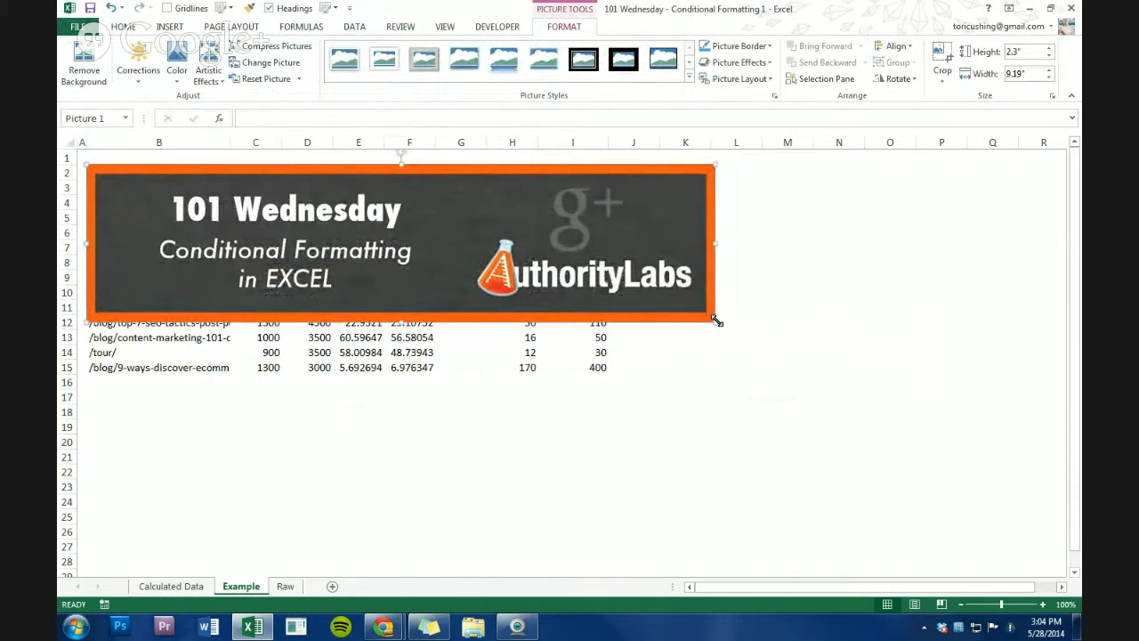
pyautogui.moveTo(717, 320); pyautogui.dragTo(352, 220)
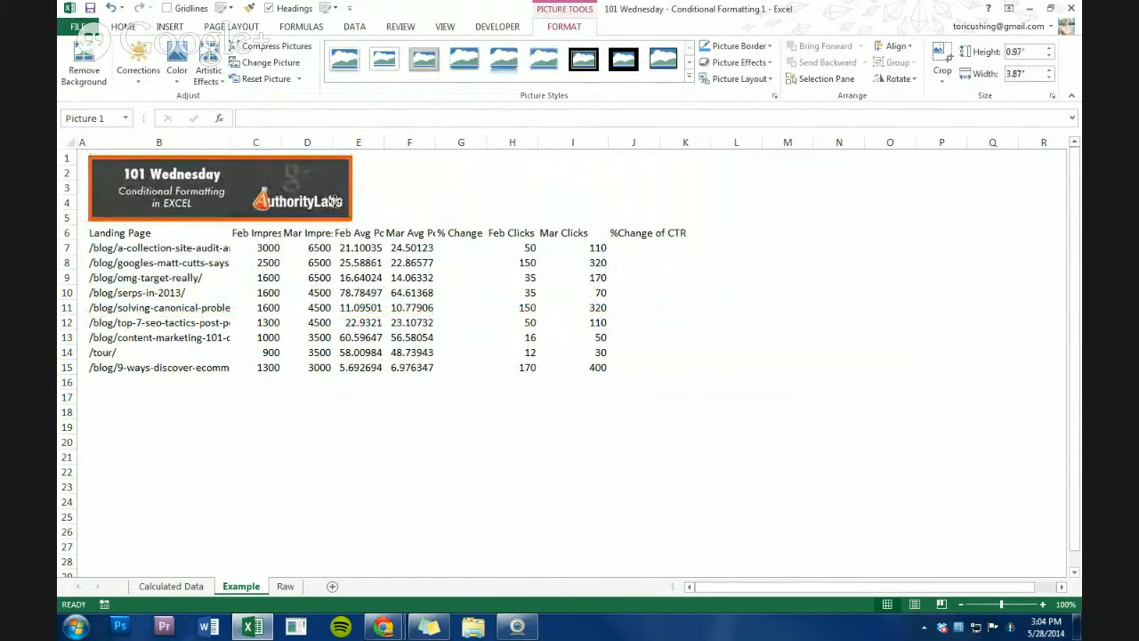
pyautogui.moveTo(353, 154); pyautogui.dragTo(366, 152)
pyautogui.click(410, 187)
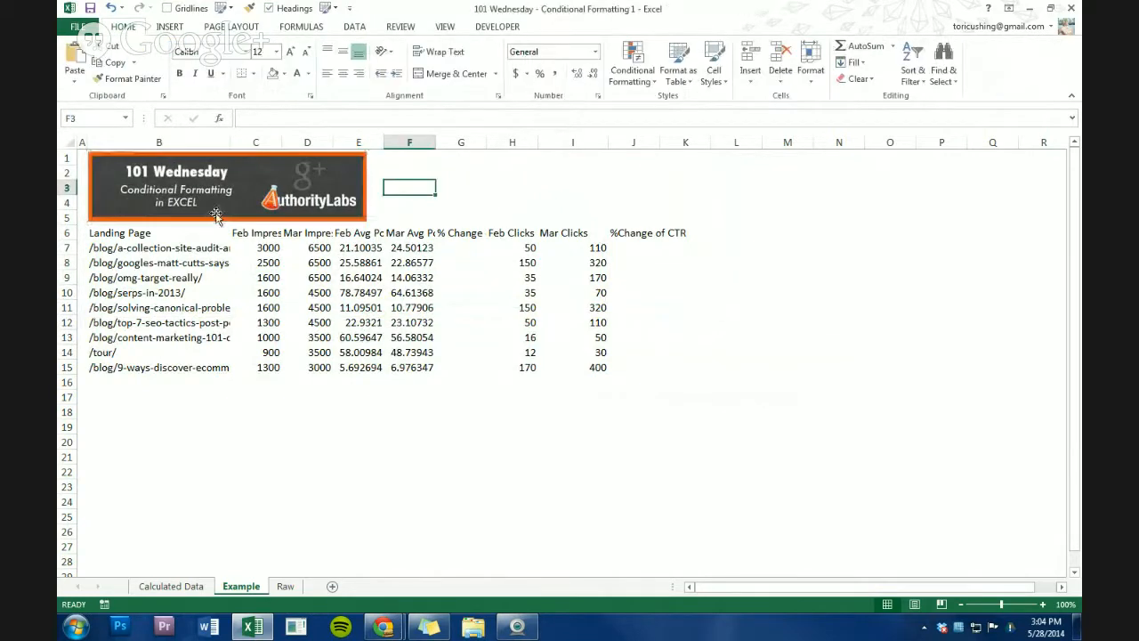
# Insert a blank column before column A and delete it again
pyautogui.click(82, 139)
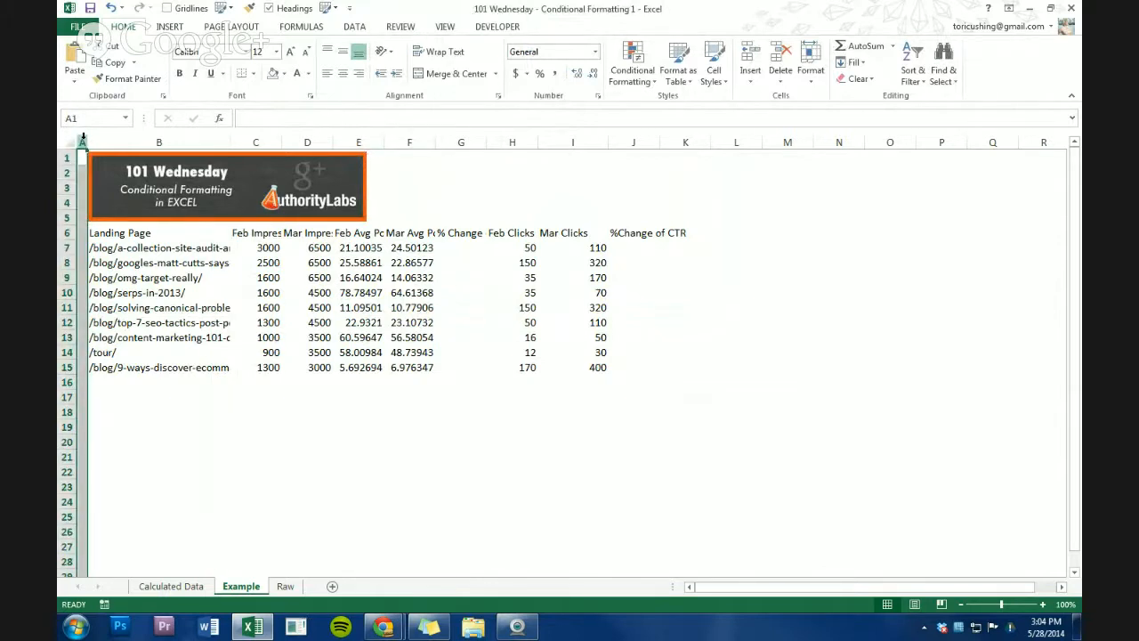
pyautogui.rightClick(82, 140)
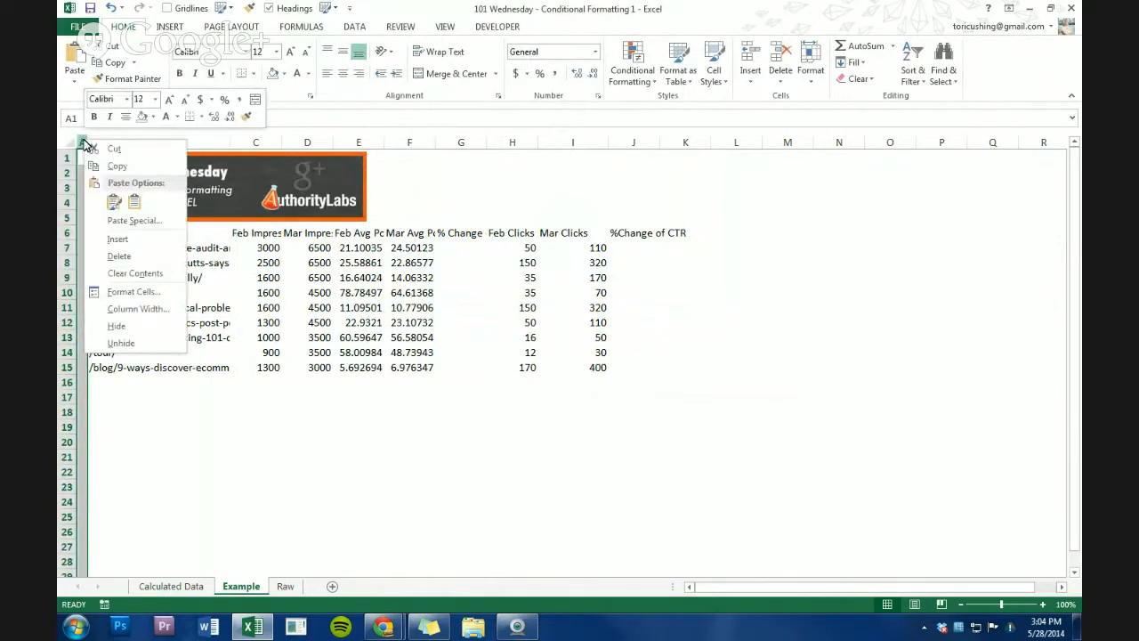
pyautogui.click(118, 241)
pyautogui.moveTo(84, 140); pyautogui.dragTo(88, 140)
pyautogui.rightClick(84, 143)
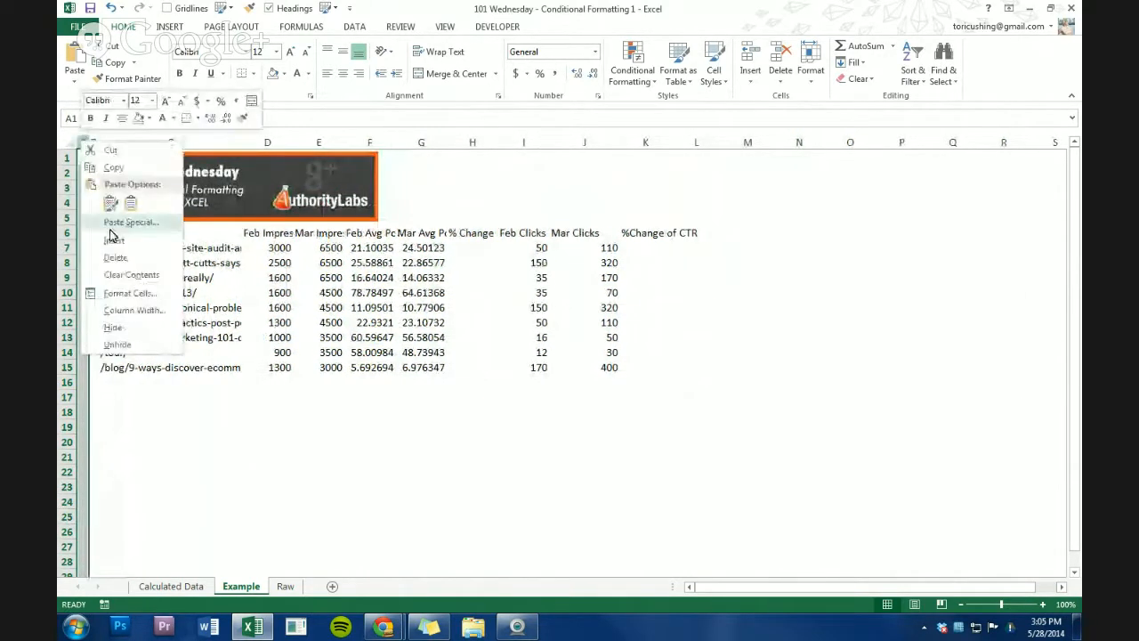
pyautogui.click(116, 257)
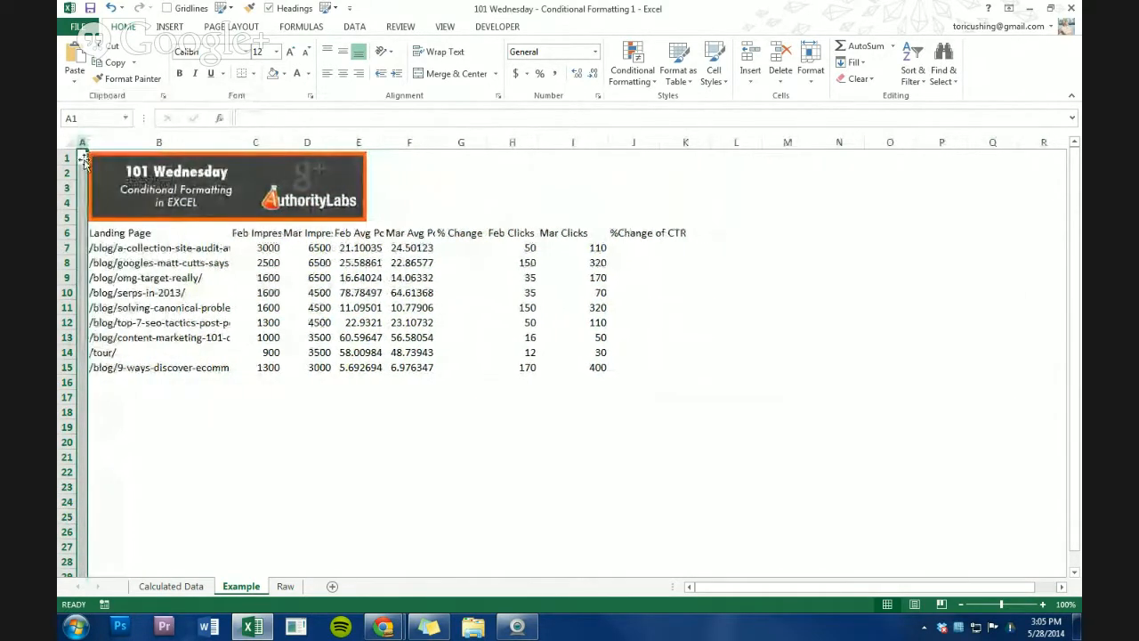
pyautogui.click(96, 289)
# Insert three more blank rows between the banner picture and the table's header row
pyautogui.moveTo(79, 234); pyautogui.dragTo(65, 256)
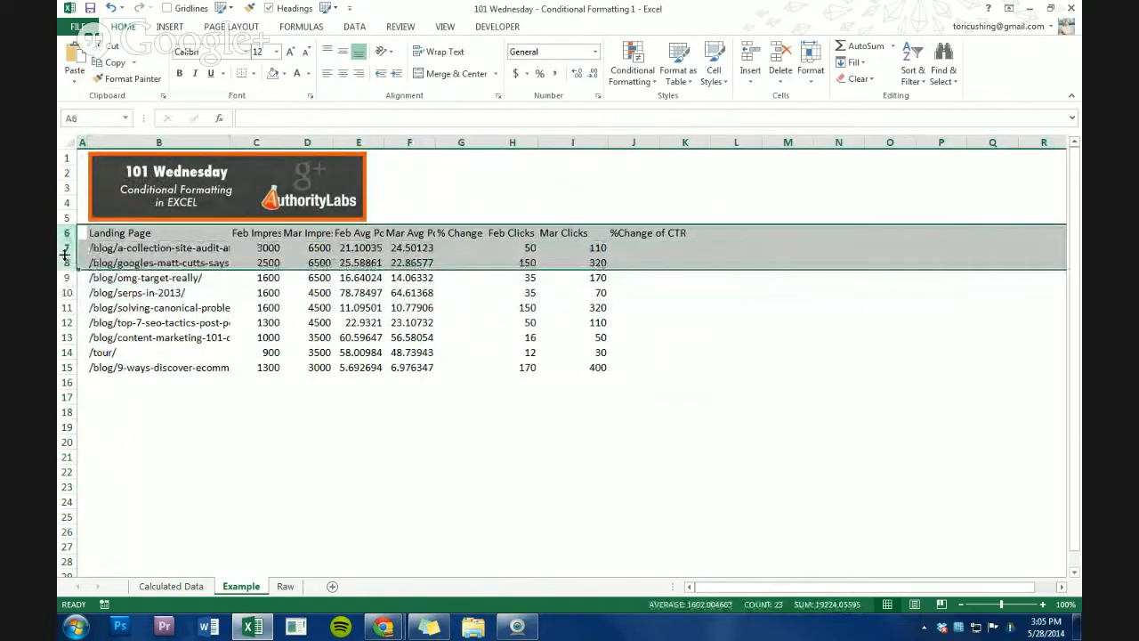
pyautogui.rightClick(64, 255)
pyautogui.click(98, 355)
pyautogui.click(193, 253)
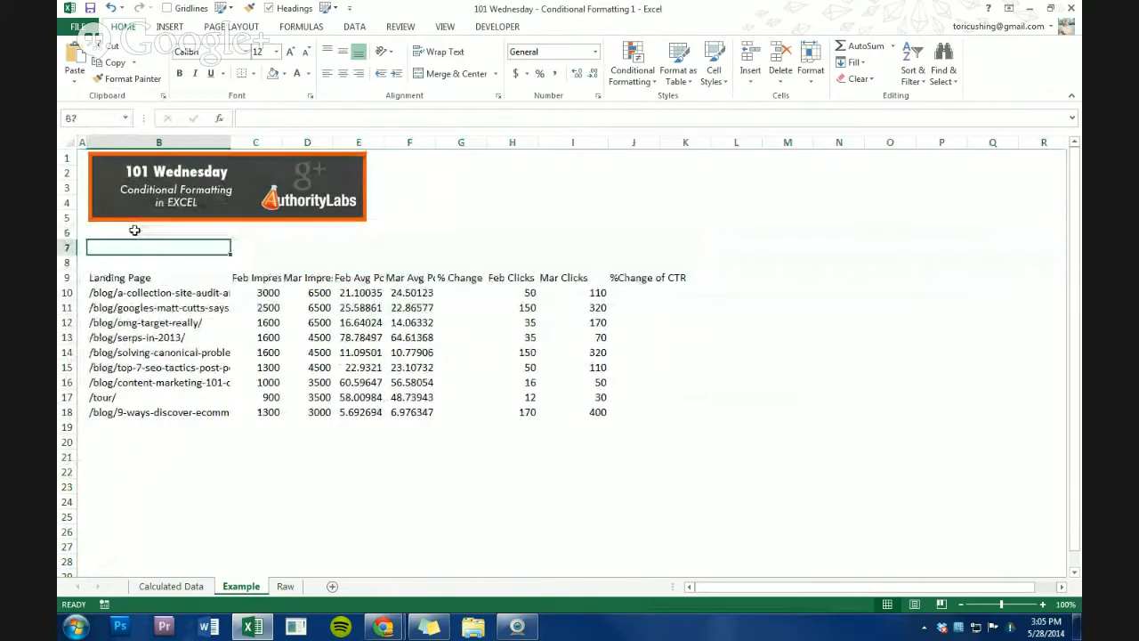
# Enlarge the banner picture proportionally so it spans columns B to F and ends above row 7
pyautogui.click(342, 194)
pyautogui.moveTo(366, 221); pyautogui.dragTo(438, 238)
pyautogui.click(336, 292)
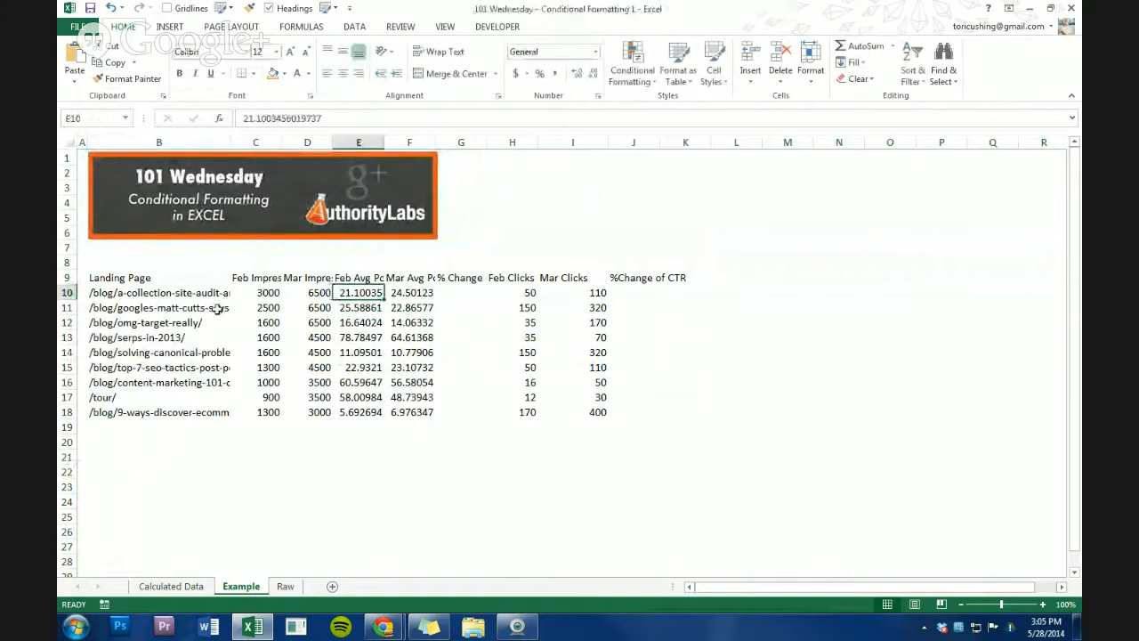
pyautogui.click(156, 294)
pyautogui.click(148, 278)
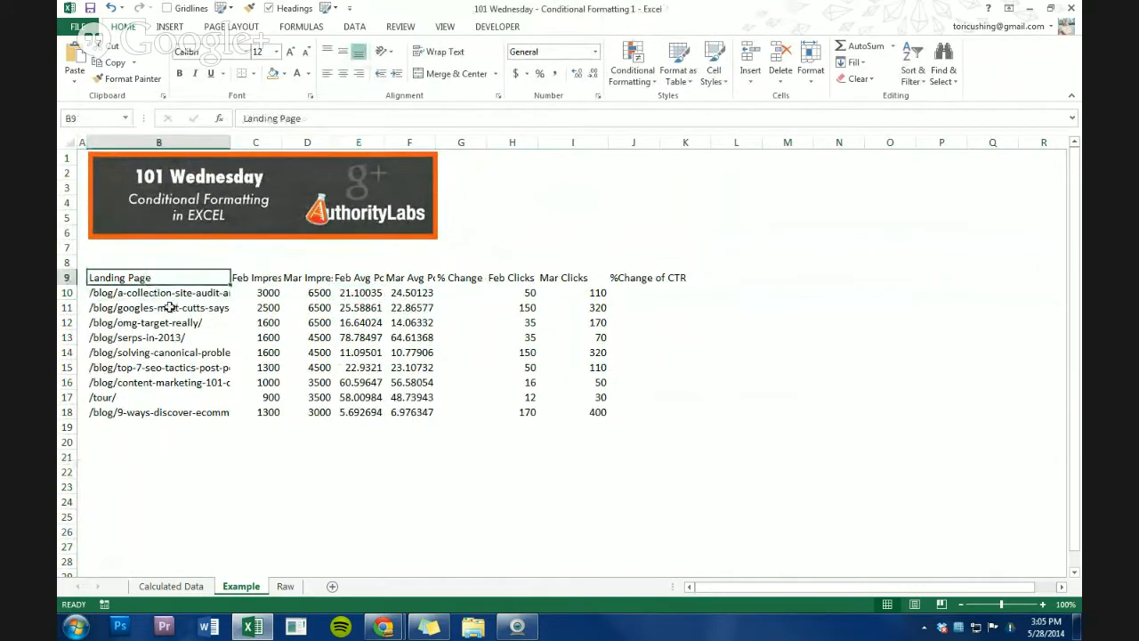
pyautogui.click(240, 337)
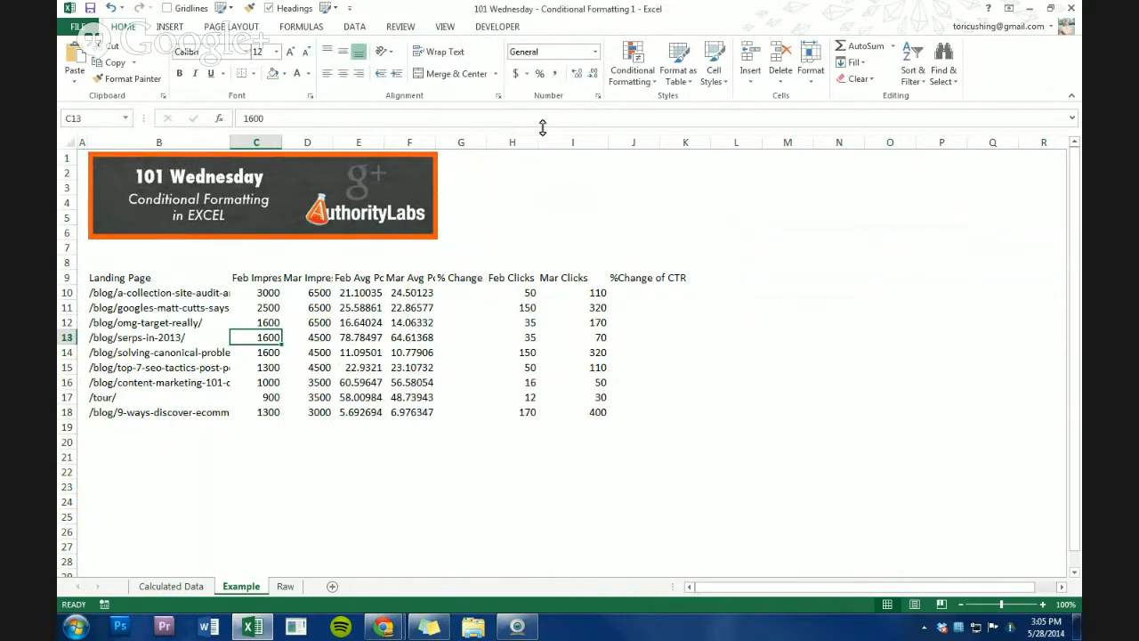
# Convert the landing page data range starting at B9 into a table with headers and apply the orange Table Style Medium 10
pyautogui.click(170, 26)
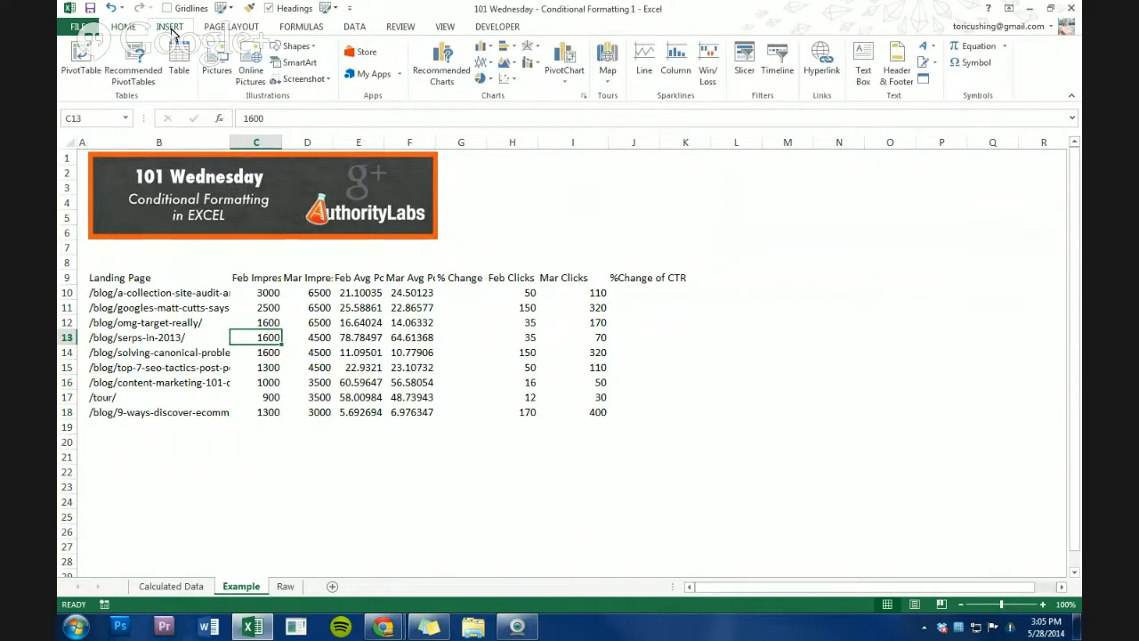
pyautogui.click(180, 62)
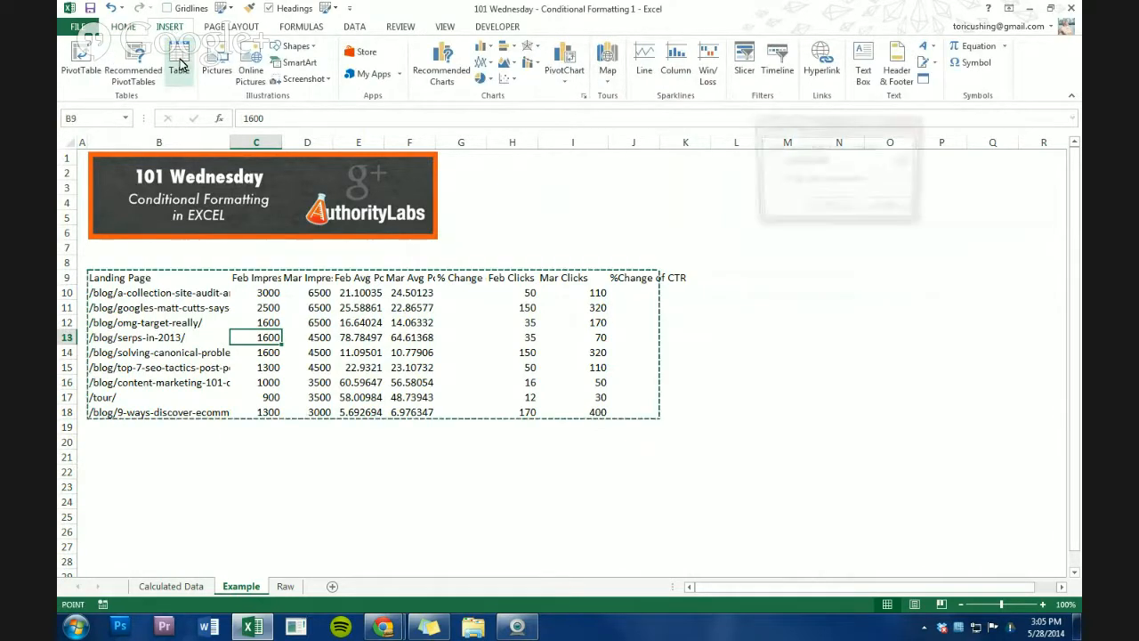
pyautogui.click(832, 207)
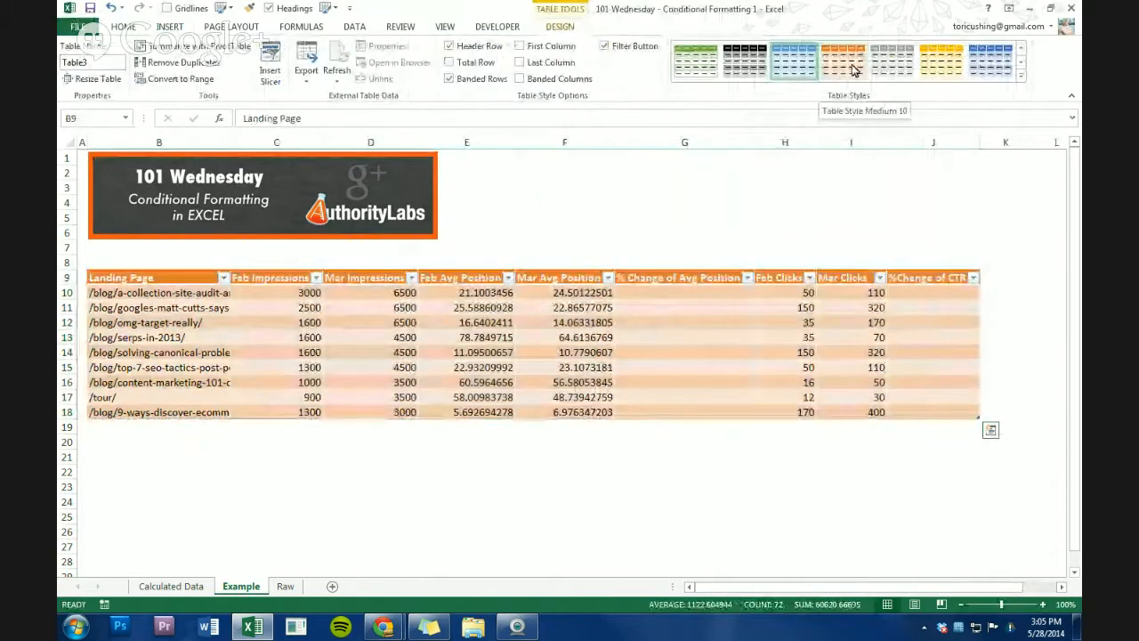
pyautogui.click(855, 69)
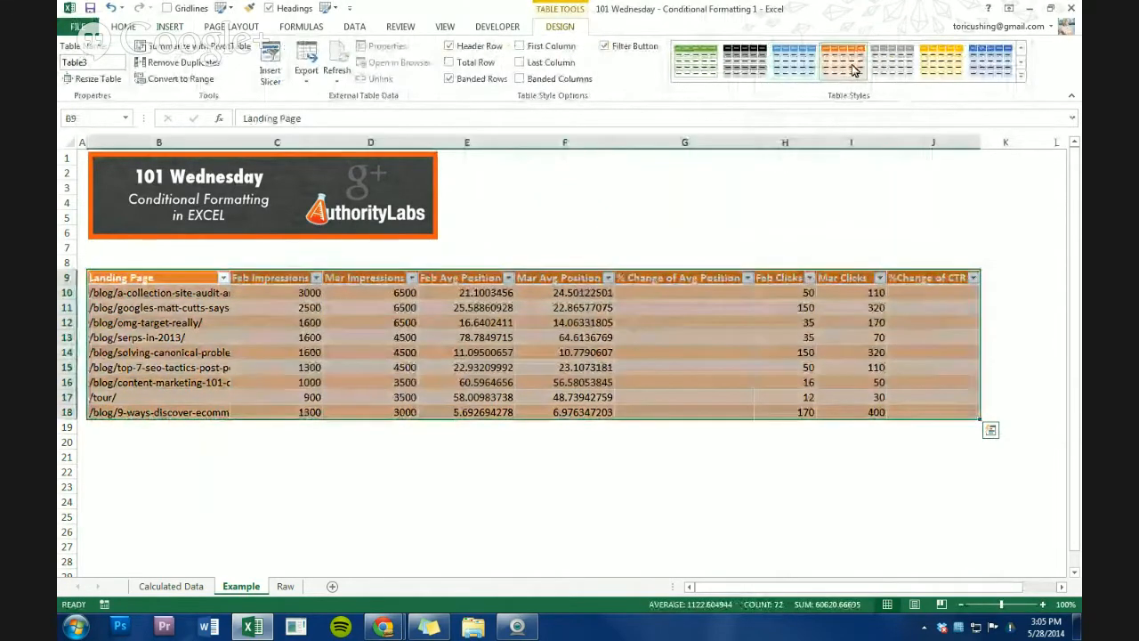
pyautogui.click(676, 363)
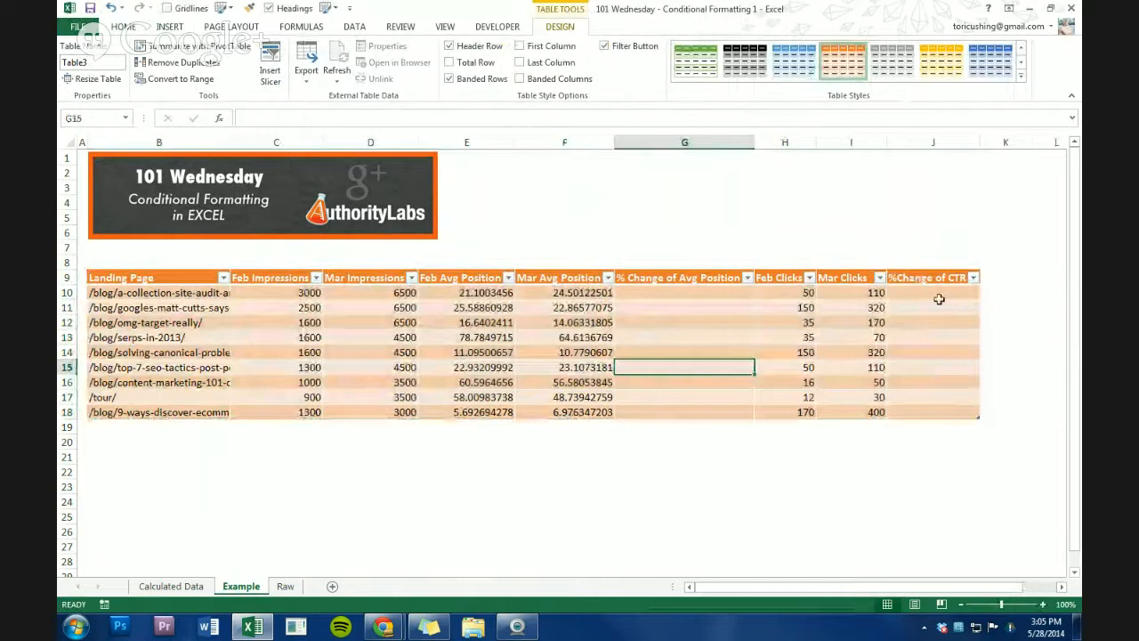
# Narrow the % Change of Avg Position, %Change of CTR, Feb Impressions and Mar Impressions columns
pyautogui.moveTo(755, 143); pyautogui.dragTo(700, 151)
pyautogui.moveTo(927, 143); pyautogui.dragTo(909, 142)
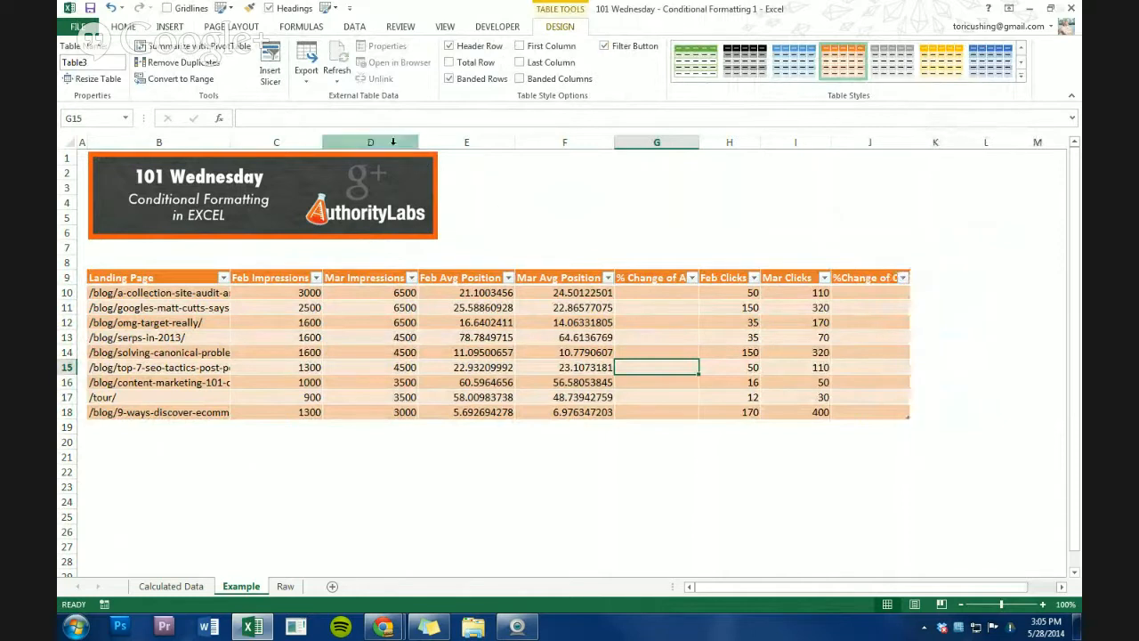
pyautogui.moveTo(322, 142); pyautogui.dragTo(297, 143)
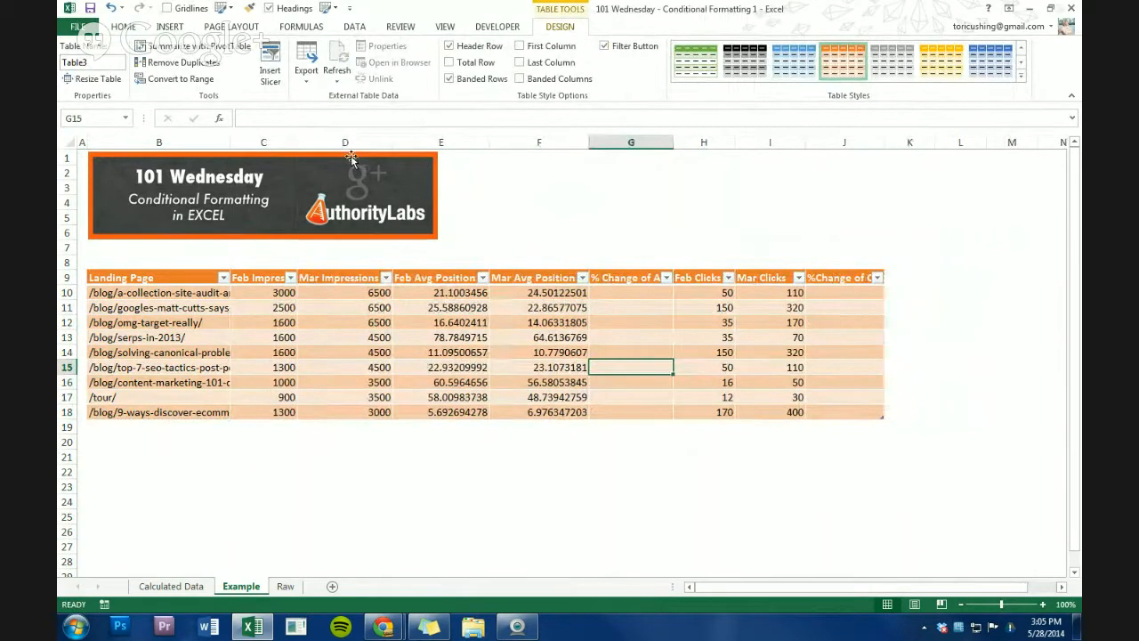
pyautogui.moveTo(391, 142); pyautogui.dragTo(361, 143)
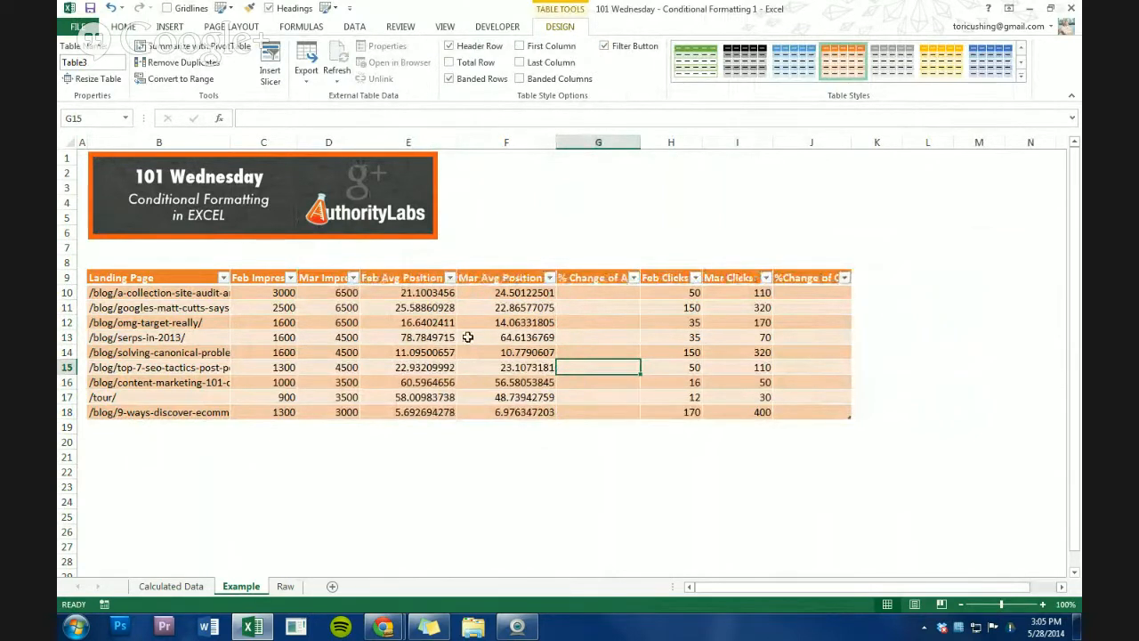
# Change the table to the light orange style with a solid orange header and unshaded rows separated by orange lines
pyautogui.click(427, 322)
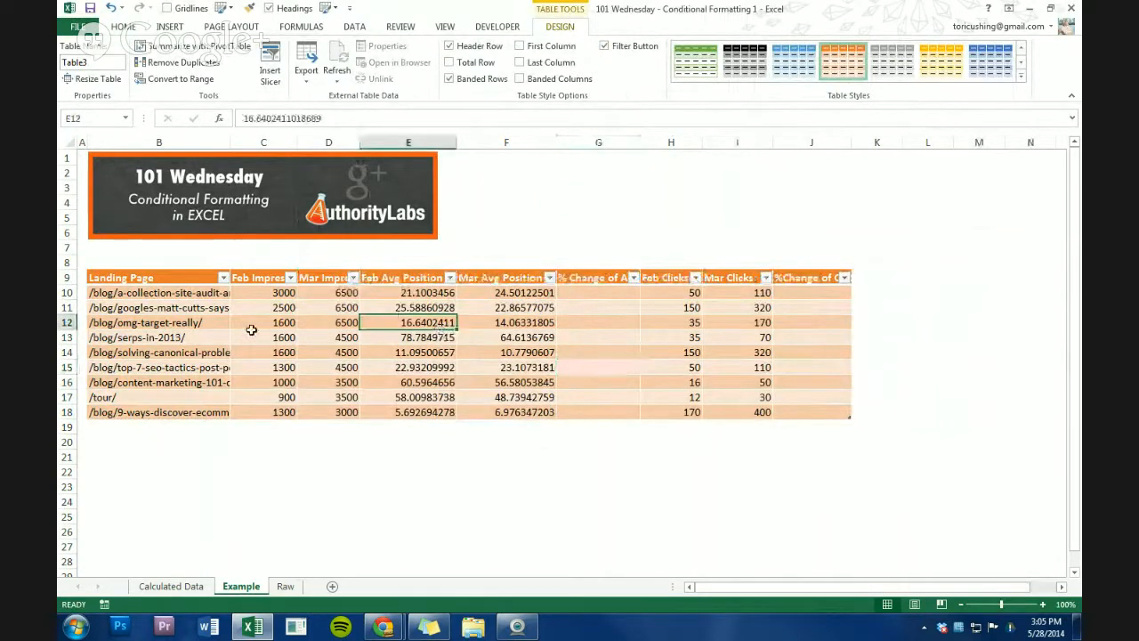
pyautogui.click(1024, 78)
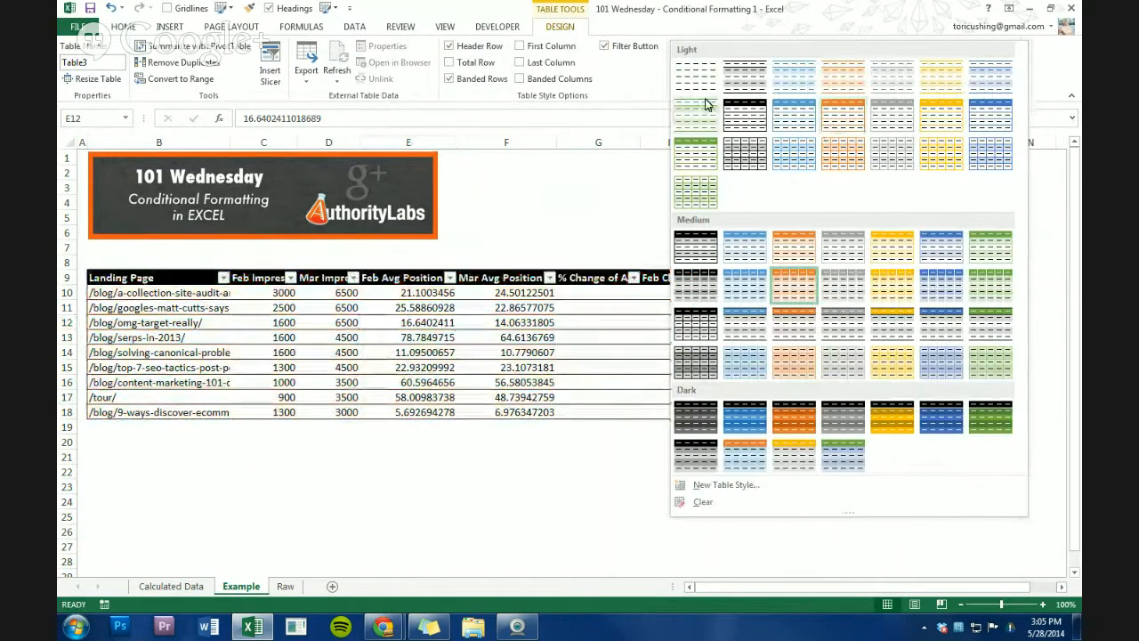
pyautogui.click(851, 120)
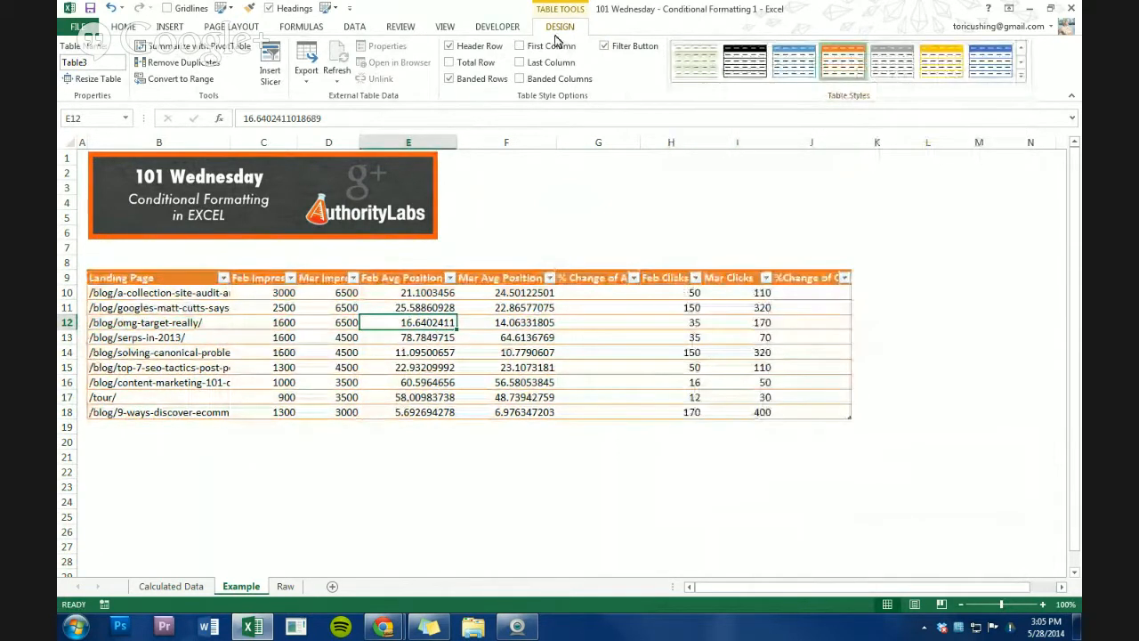
pyautogui.click(718, 366)
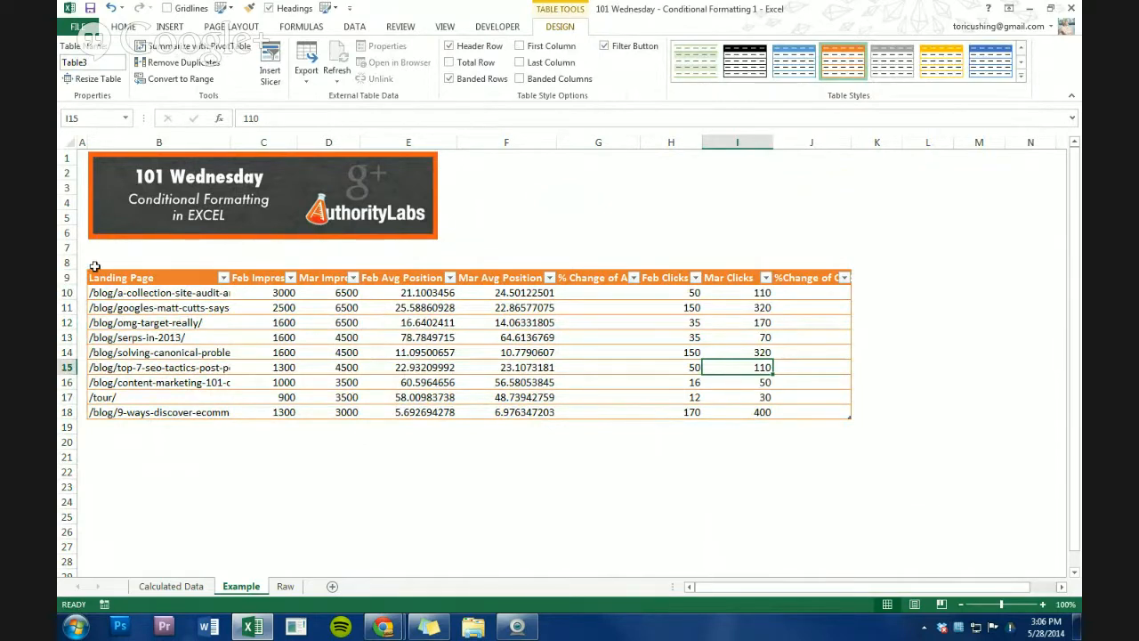
pyautogui.click(160, 323)
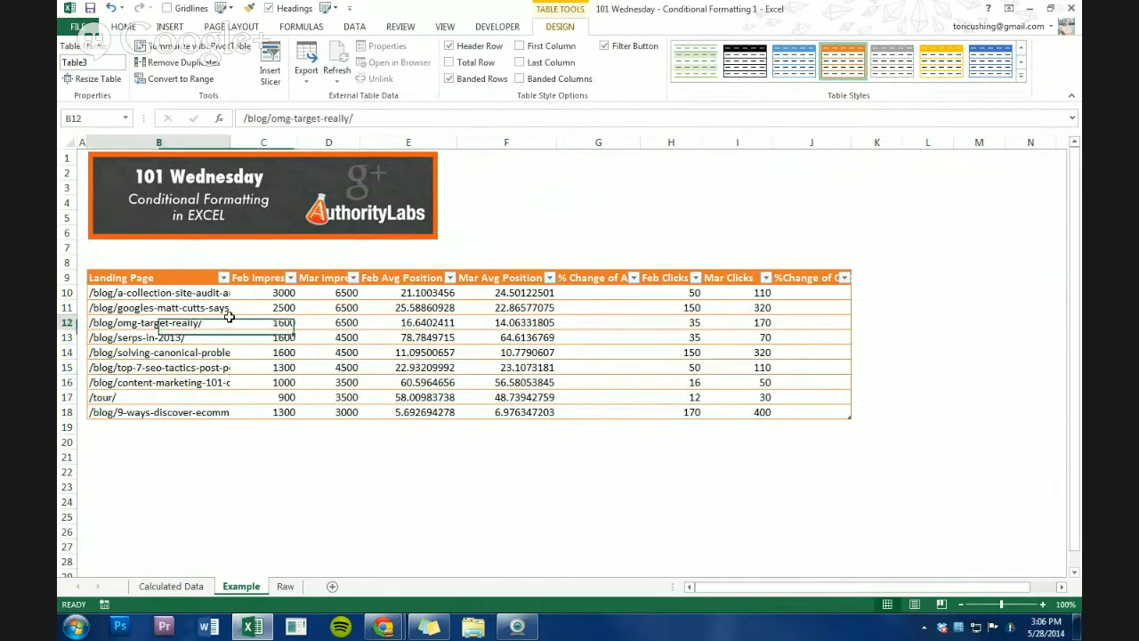
# Copy the "Ranking Change Over Month" title and its date line from the Calculated Data sheet into B7:B8 of the Example sheet
pyautogui.click(190, 586)
pyautogui.moveTo(124, 303); pyautogui.dragTo(135, 318)
pyautogui.hotkey('ctrl', 'c')
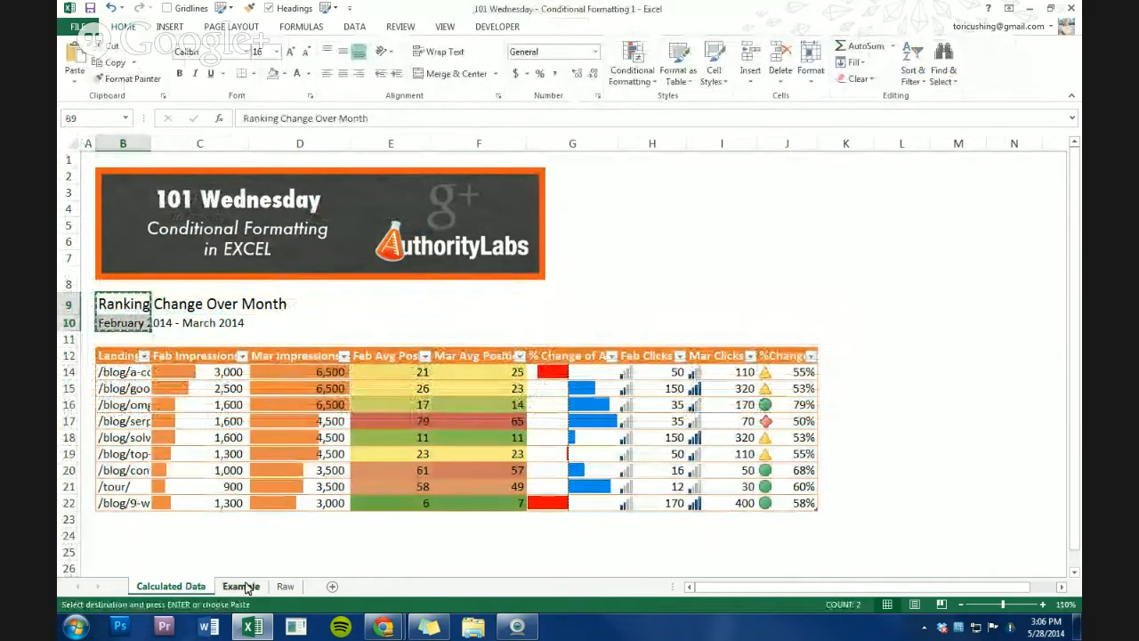
pyautogui.click(240, 586)
pyautogui.click(115, 253)
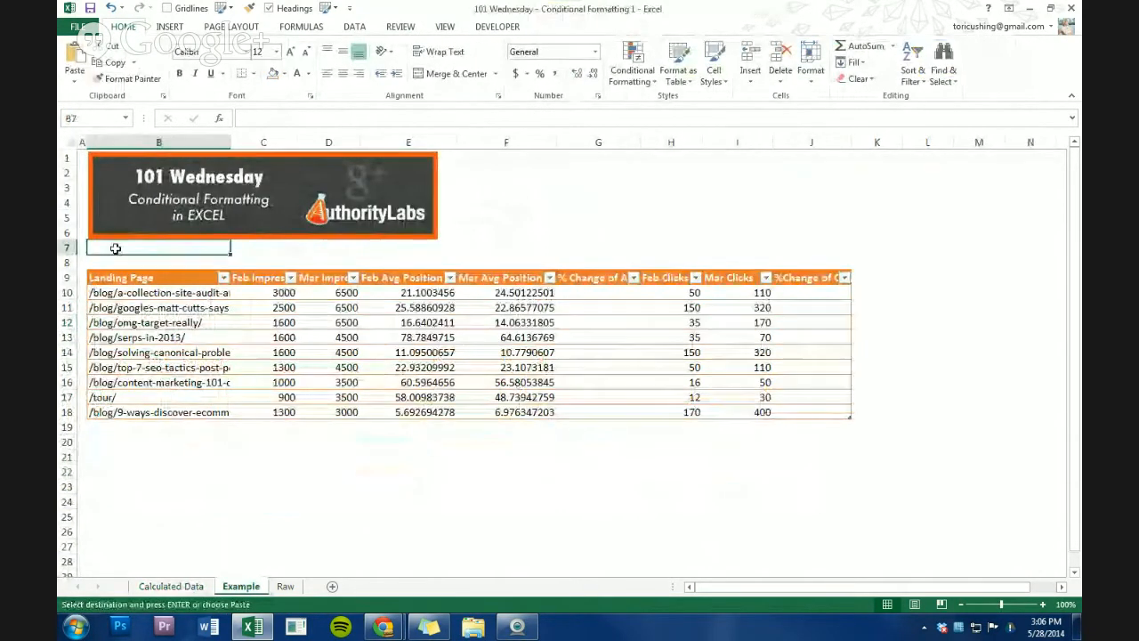
pyautogui.hotkey('ctrl', 'v')
# Insert two blank rows between the date line and the table's header row, and delete one of them
pyautogui.click(70, 282)
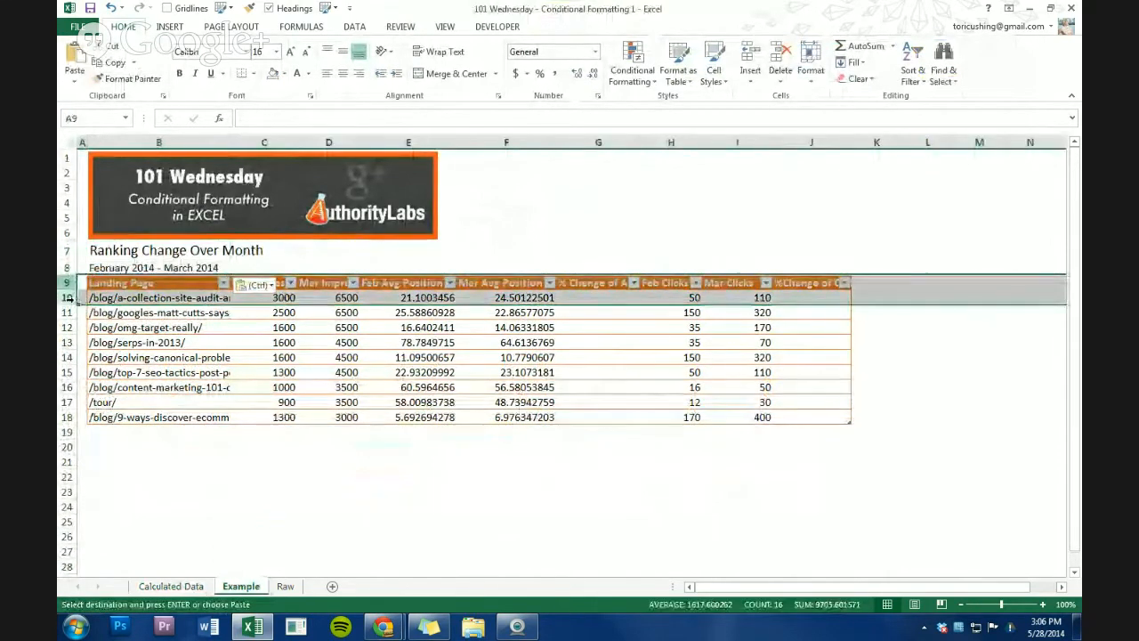
pyautogui.rightClick(71, 285)
pyautogui.click(104, 390)
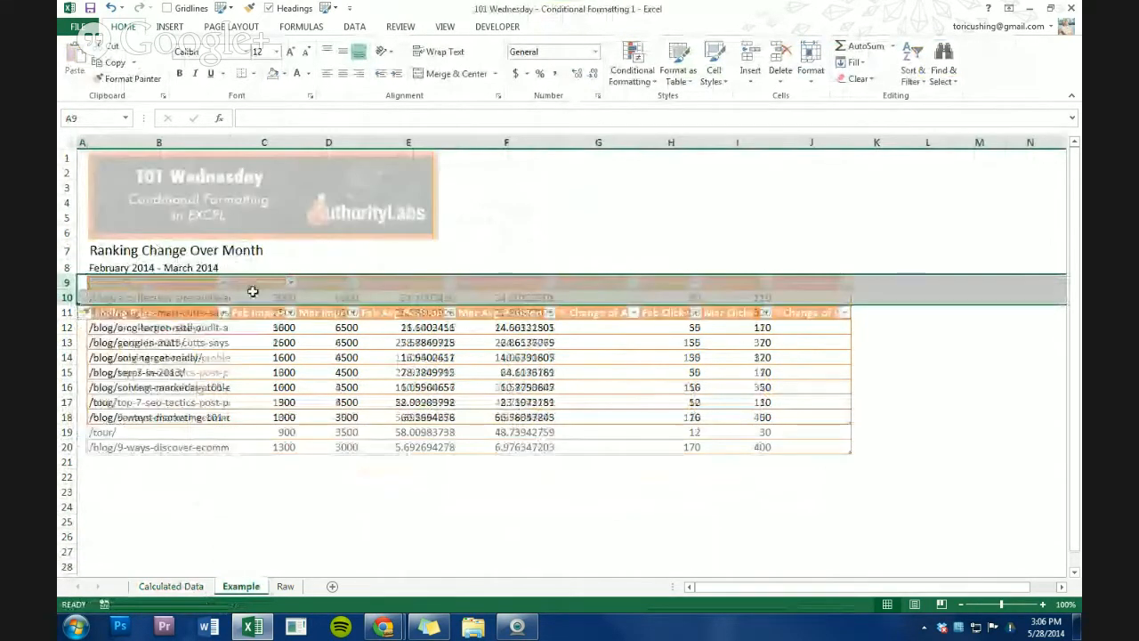
pyautogui.click(137, 310)
pyautogui.rightClick(67, 297)
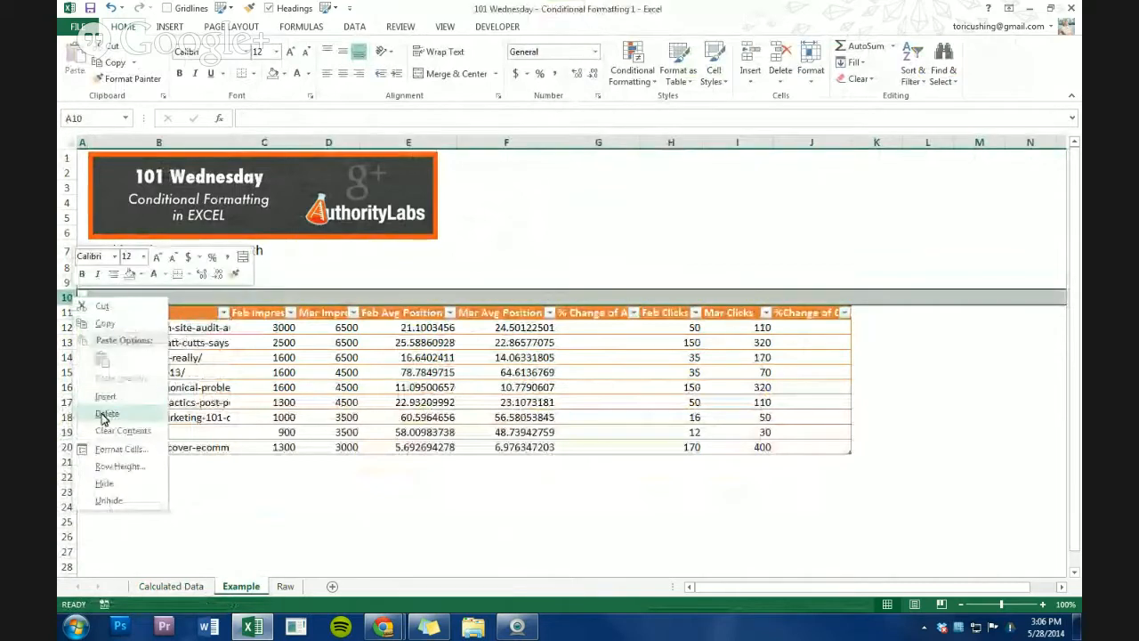
pyautogui.click(104, 415)
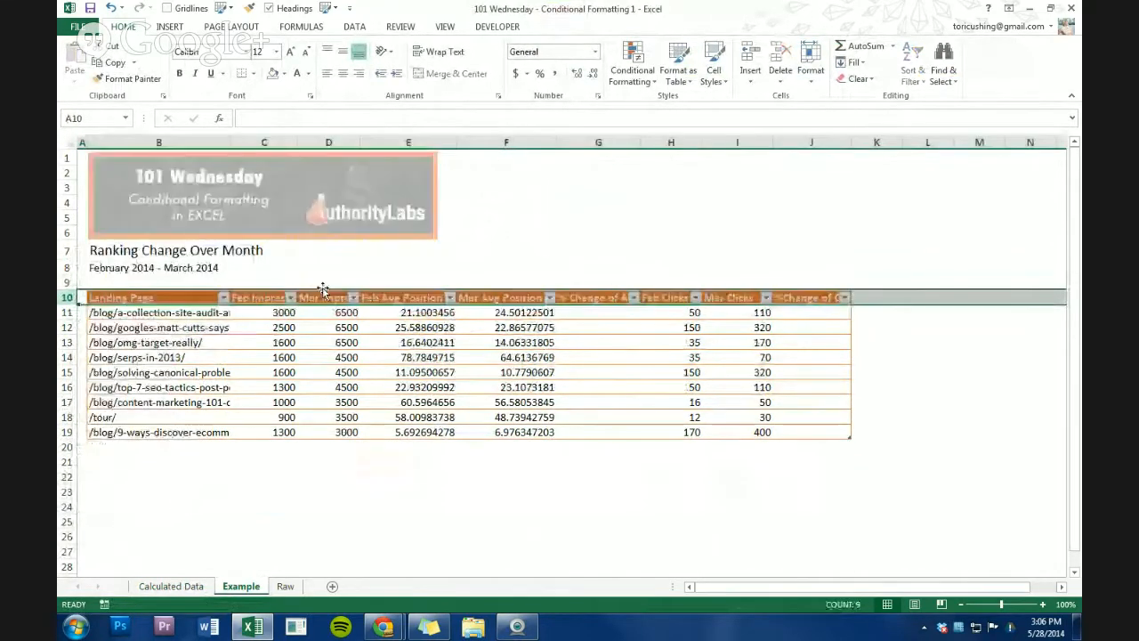
pyautogui.click(145, 268)
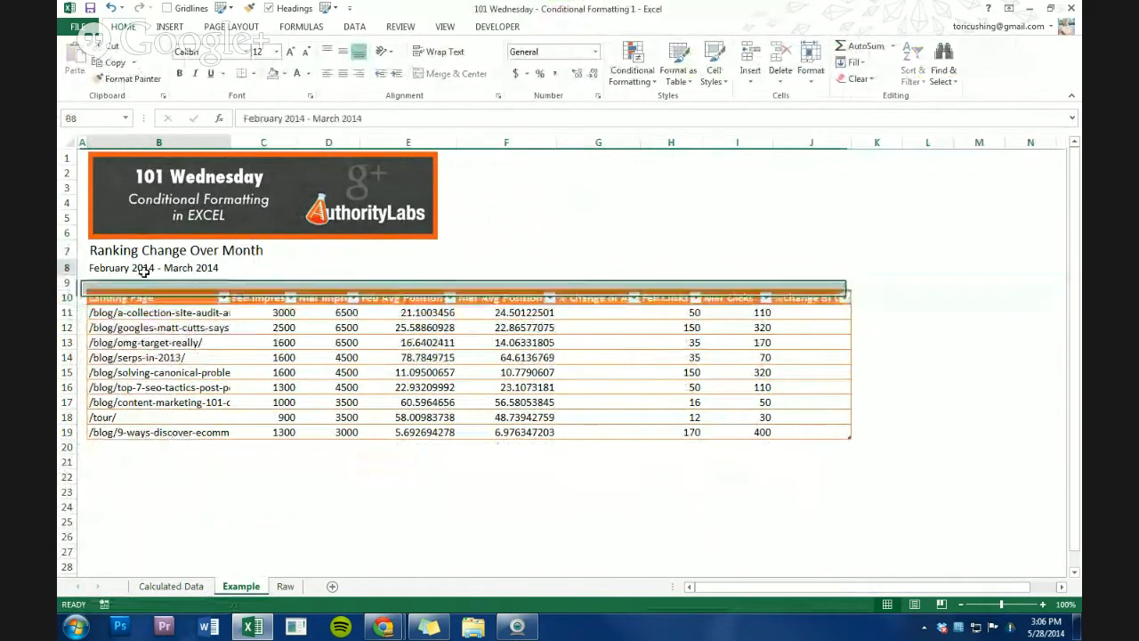
pyautogui.moveTo(147, 252); pyautogui.dragTo(147, 270)
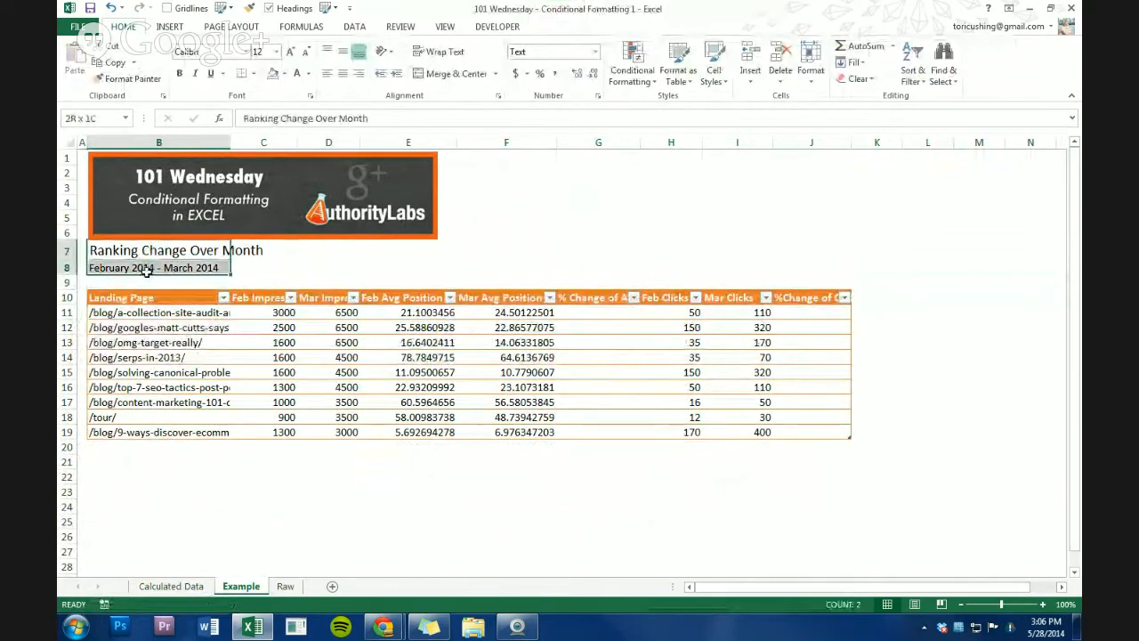
pyautogui.rightClick(156, 259)
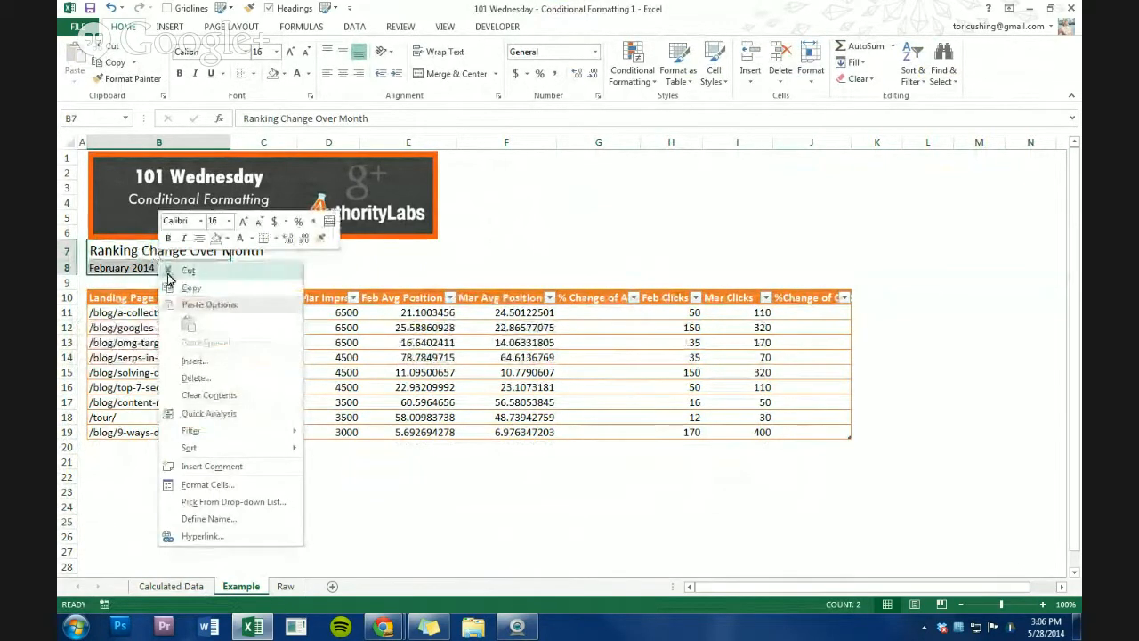
pyautogui.click(186, 279)
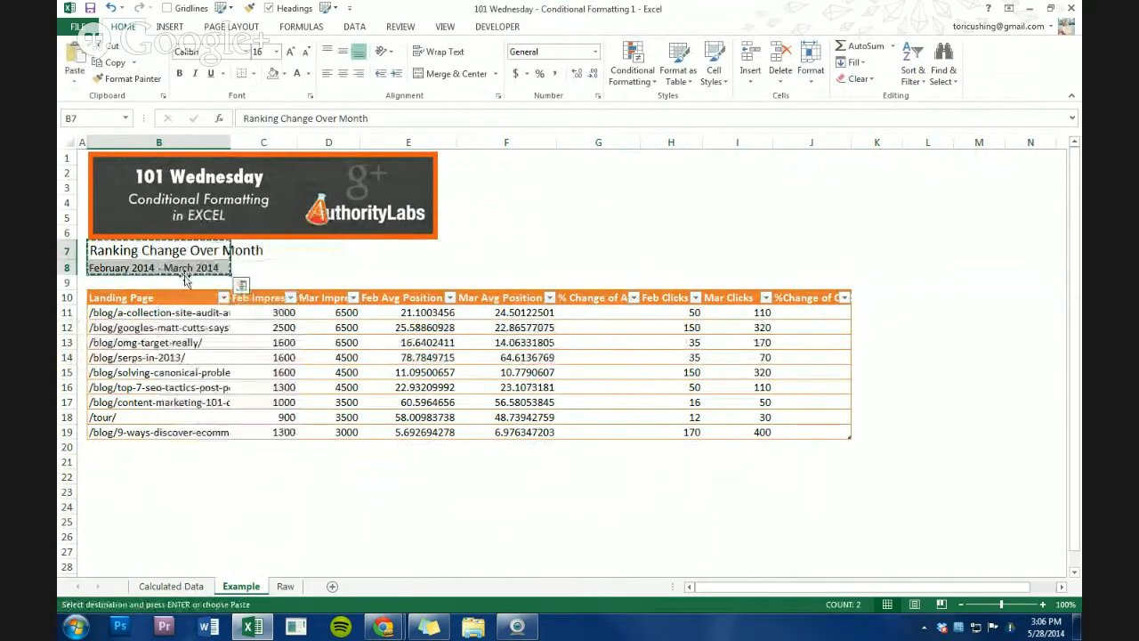
pyautogui.rightClick(125, 252)
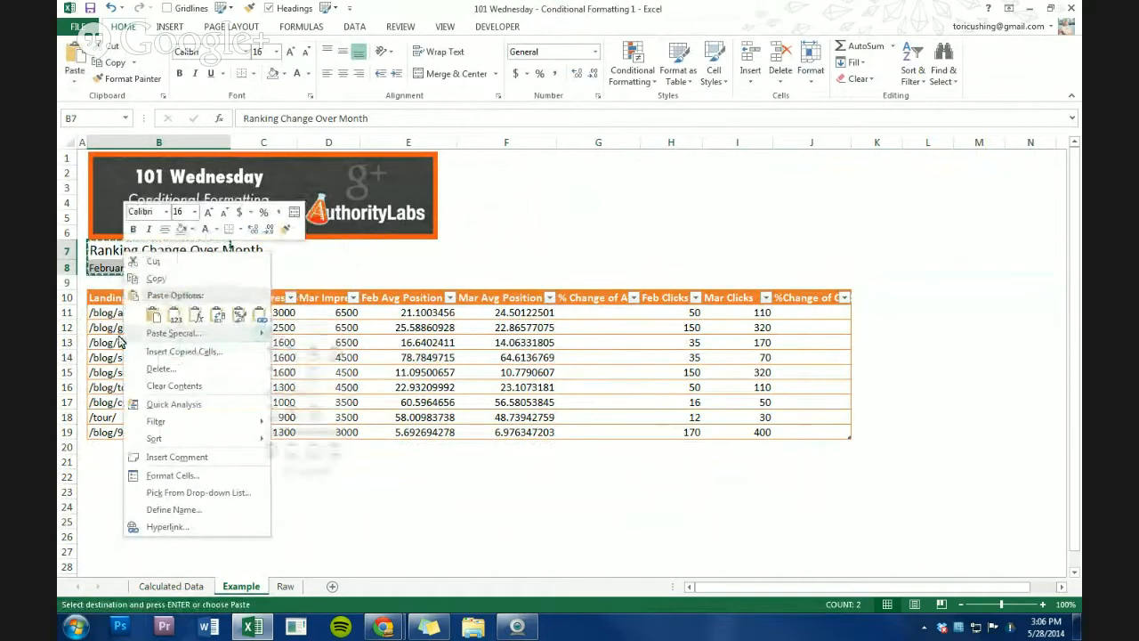
pyautogui.click(112, 252)
pyautogui.click(214, 268)
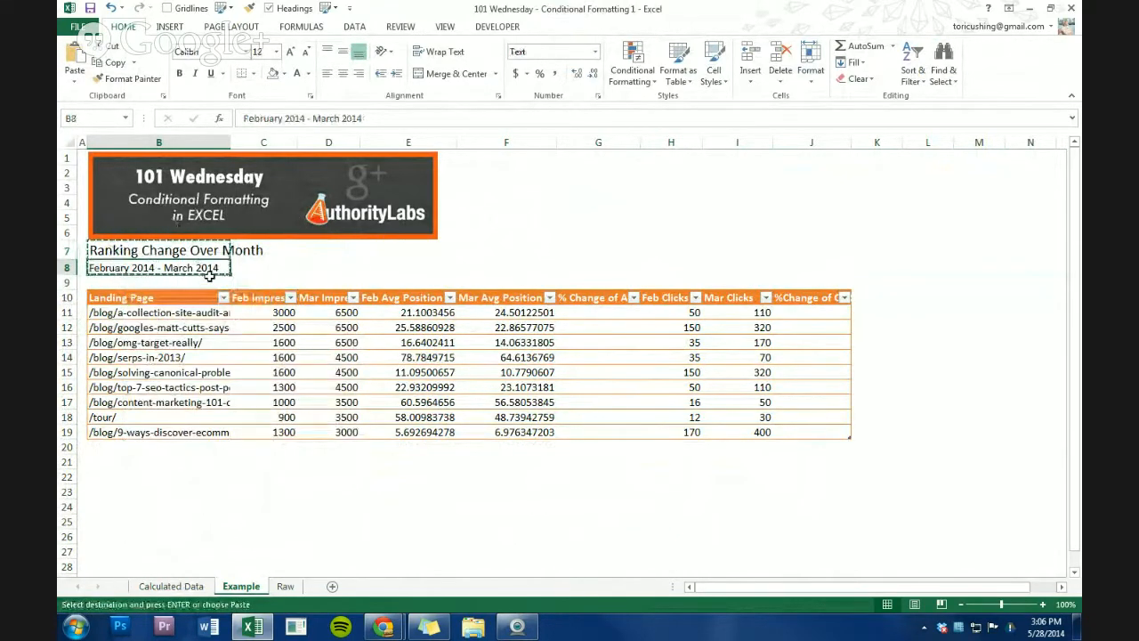
pyautogui.press('Escape')
pyautogui.click(232, 267)
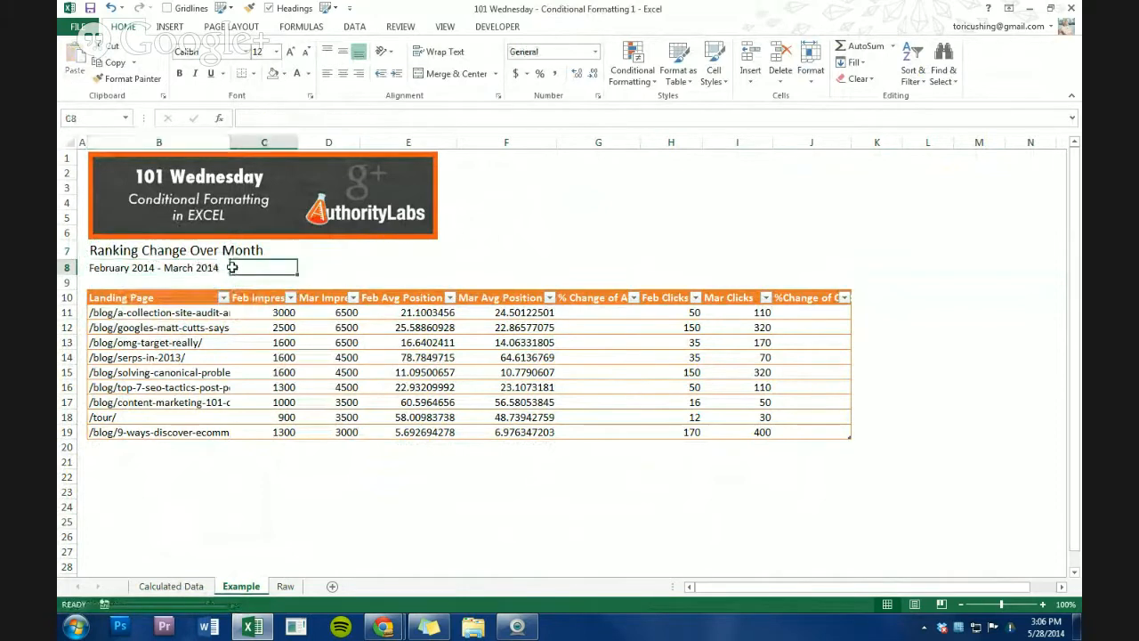
# Check the formatted table on the Calculated Data sheet and return to the Example sheet
pyautogui.click(150, 279)
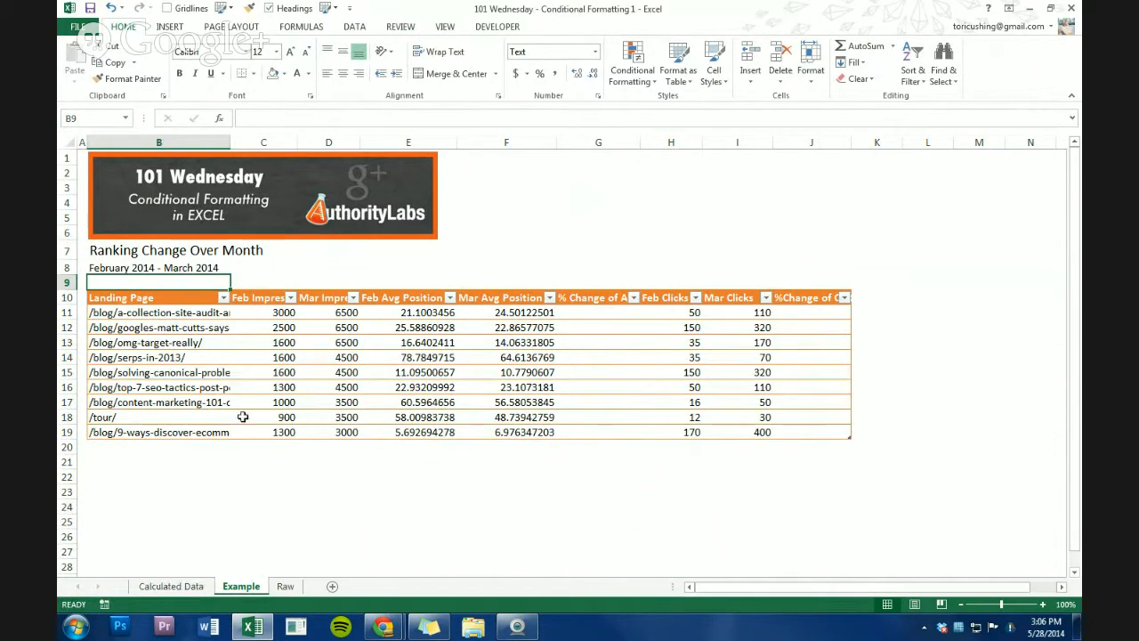
pyautogui.click(198, 576)
pyautogui.click(198, 493)
pyautogui.click(194, 586)
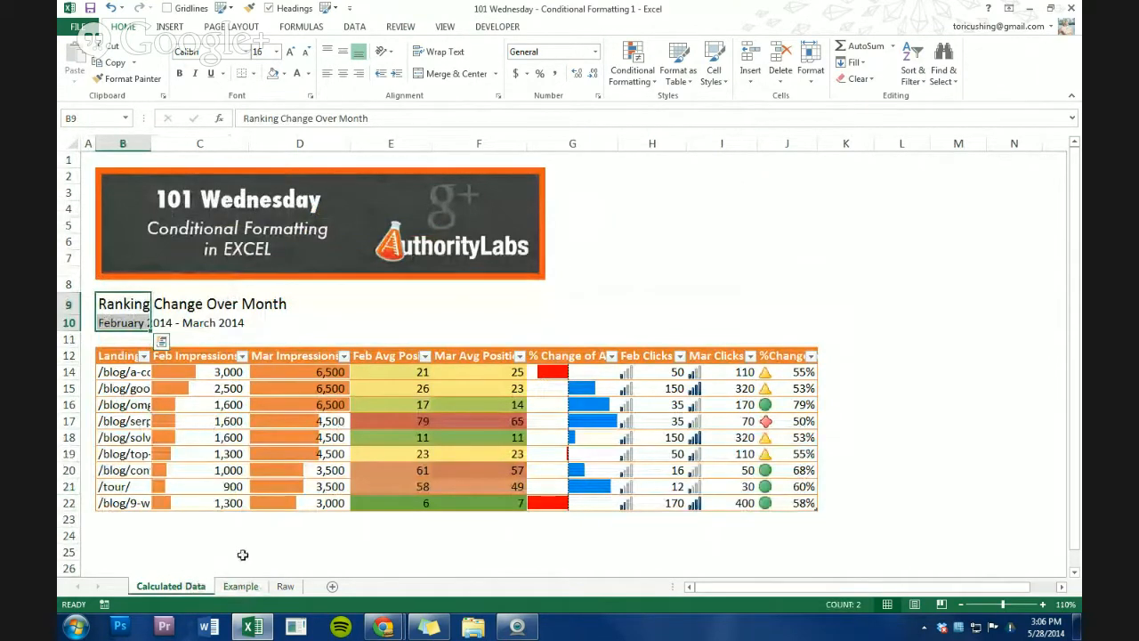
pyautogui.click(252, 587)
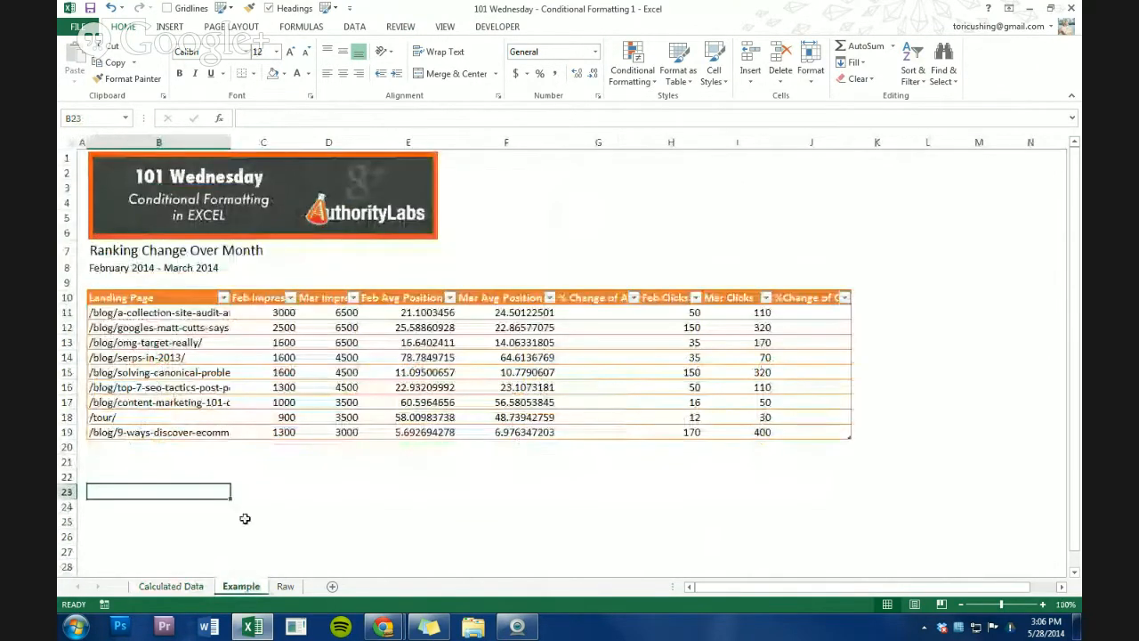
# Apply solid-fill blue data bars to the Feb and Mar Impressions values in C11:D19
pyautogui.click(282, 317)
pyautogui.moveTo(282, 325)
pyautogui.mouseDown()
pyautogui.moveTo(287, 429)
pyautogui.moveTo(316, 430)
pyautogui.mouseUp()
pyautogui.click(267, 311)
pyautogui.moveTo(255, 308); pyautogui.dragTo(340, 434)
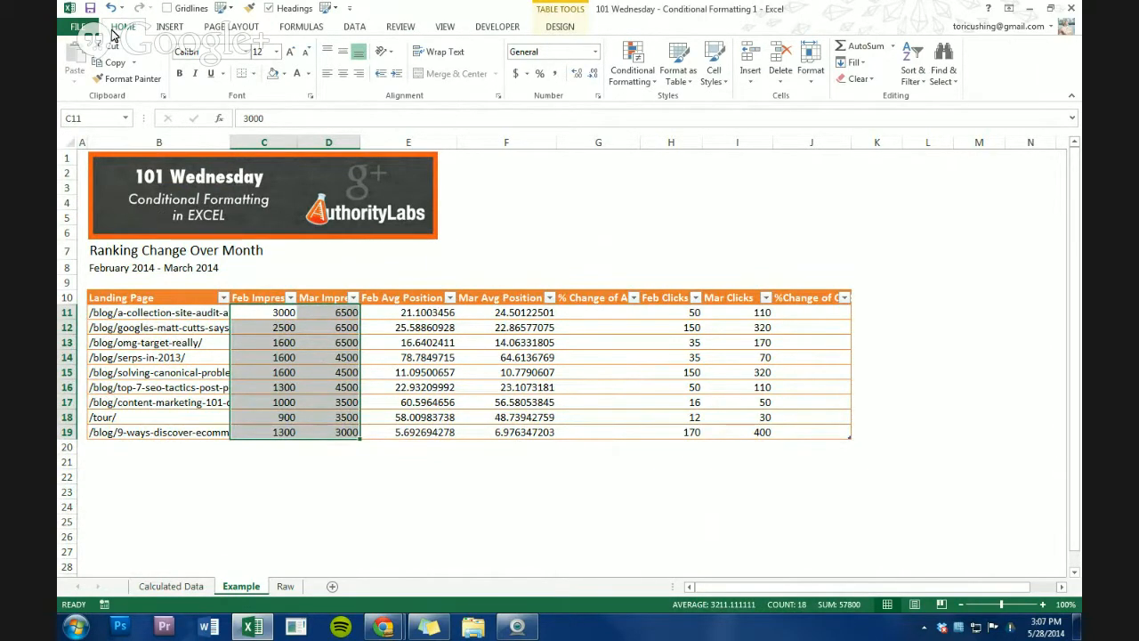
pyautogui.click(629, 81)
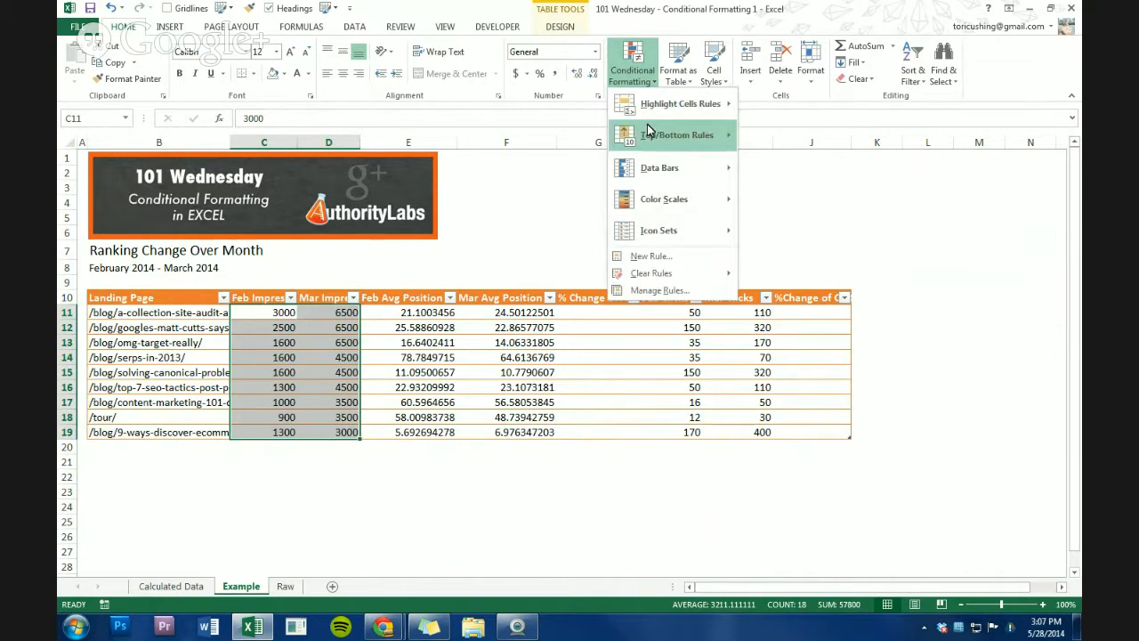
pyautogui.moveTo(648, 178)
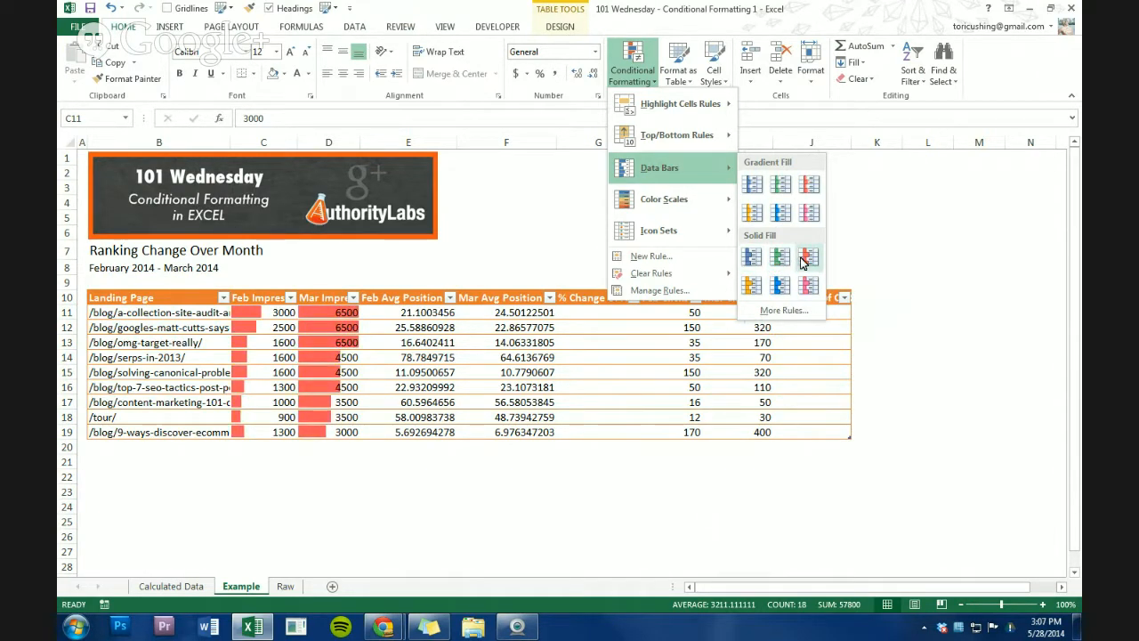
pyautogui.click(774, 286)
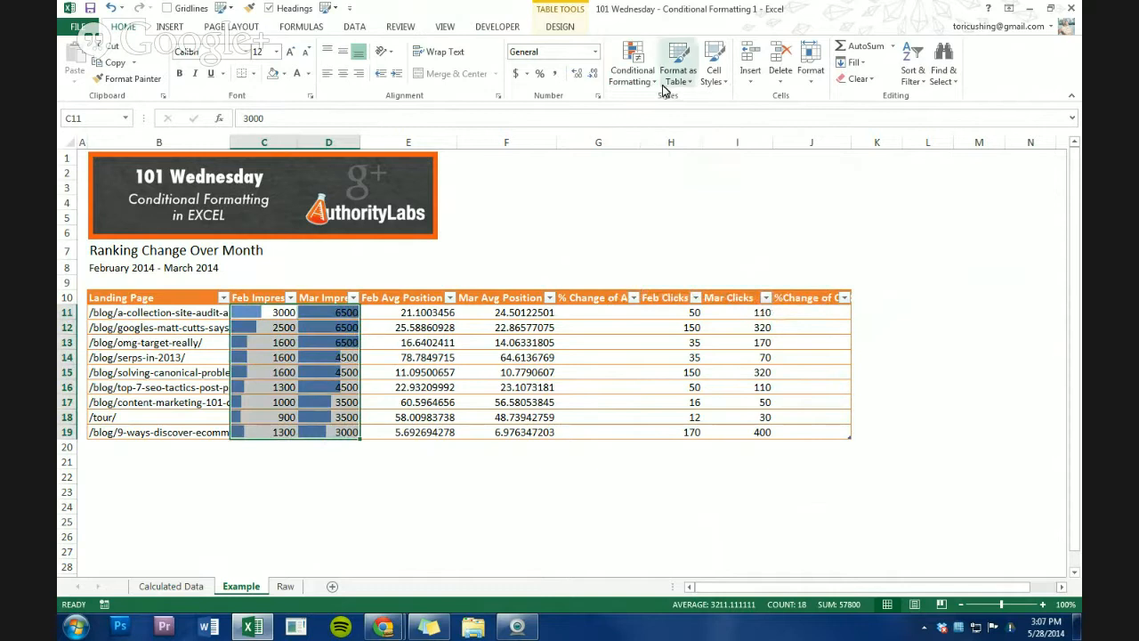
# Open the conditional formatting rules manager for the table and move it clear of the impressions columns
pyautogui.click(637, 80)
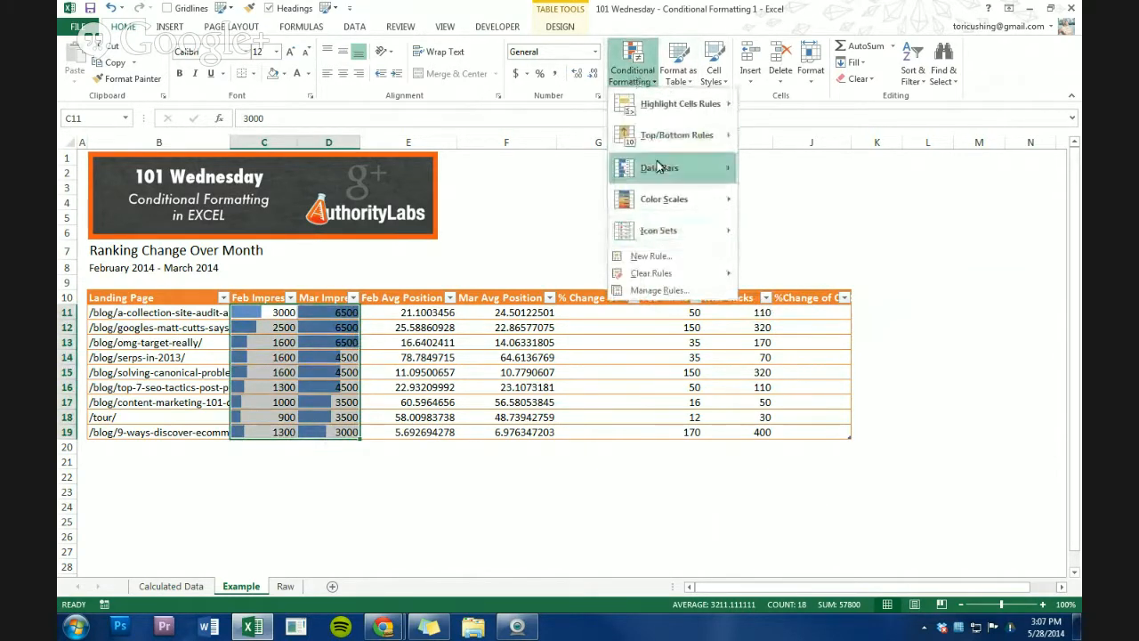
pyautogui.click(619, 42)
pyautogui.click(632, 64)
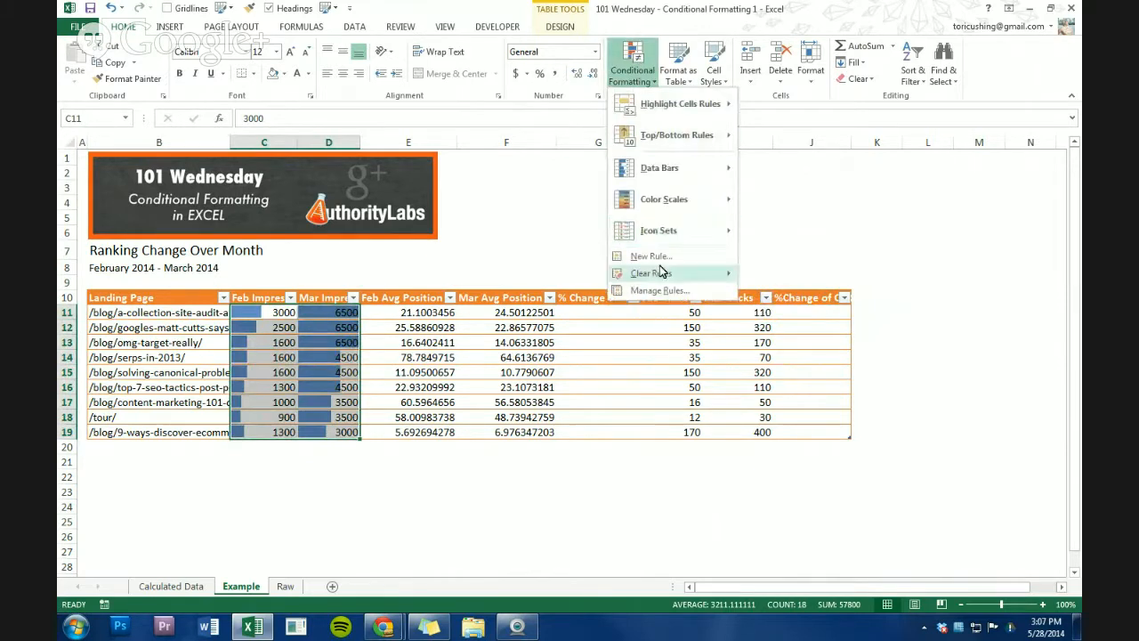
pyautogui.moveTo(656, 230)
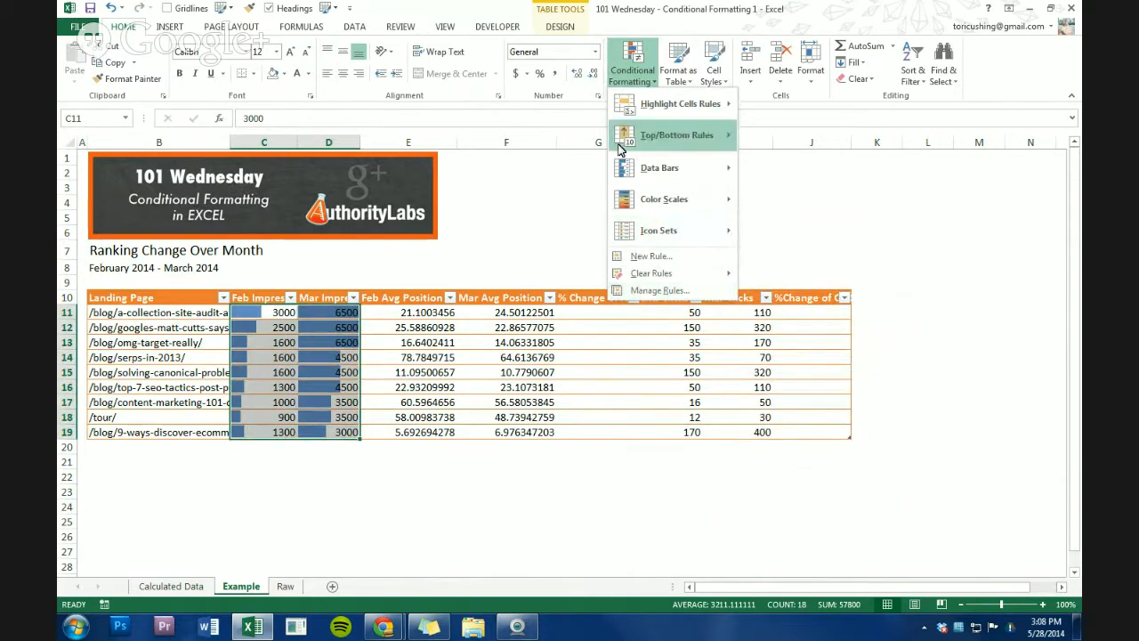
pyautogui.click(659, 290)
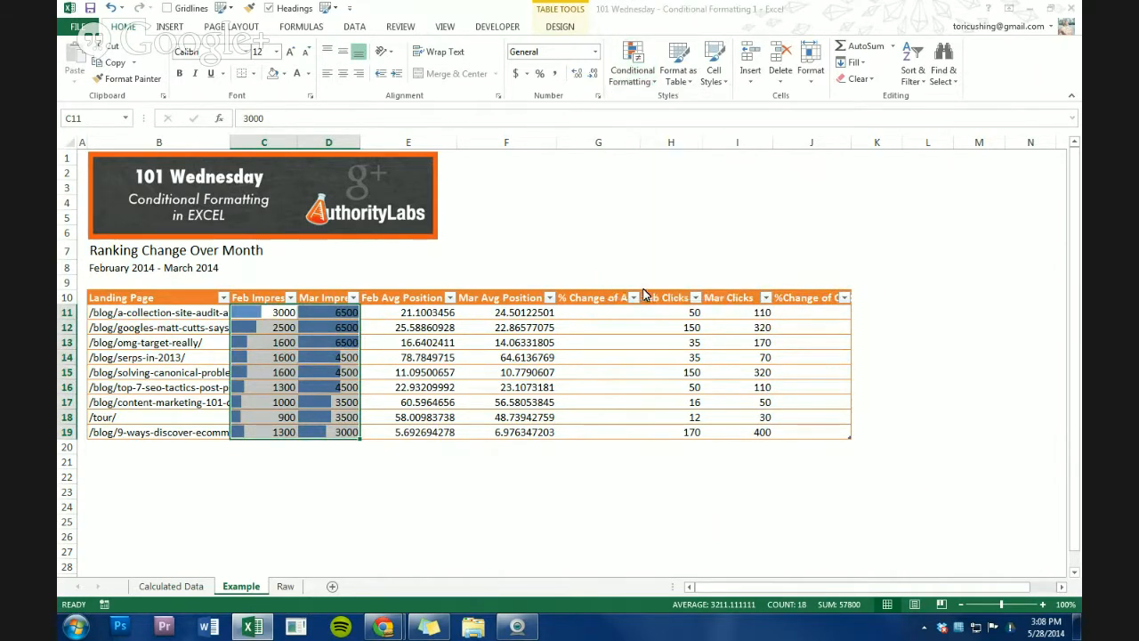
pyautogui.moveTo(786, 101); pyautogui.dragTo(576, 240)
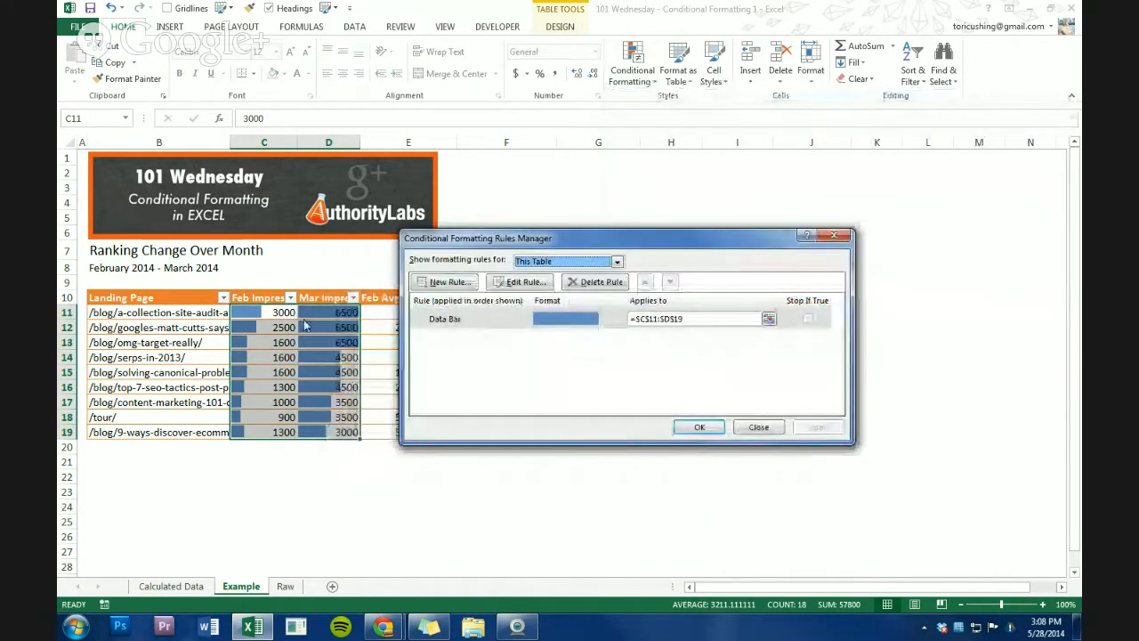
# Change the data bar rule's fill color for C11:D19 to the recently used orange and apply it
pyautogui.doubleClick(580, 325)
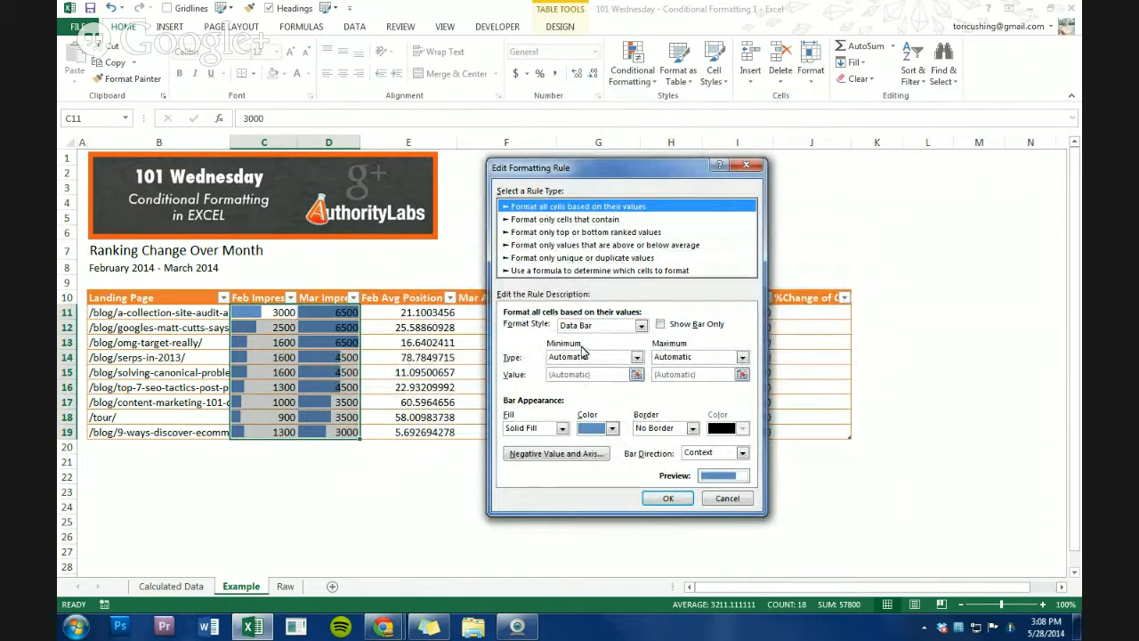
pyautogui.click(612, 429)
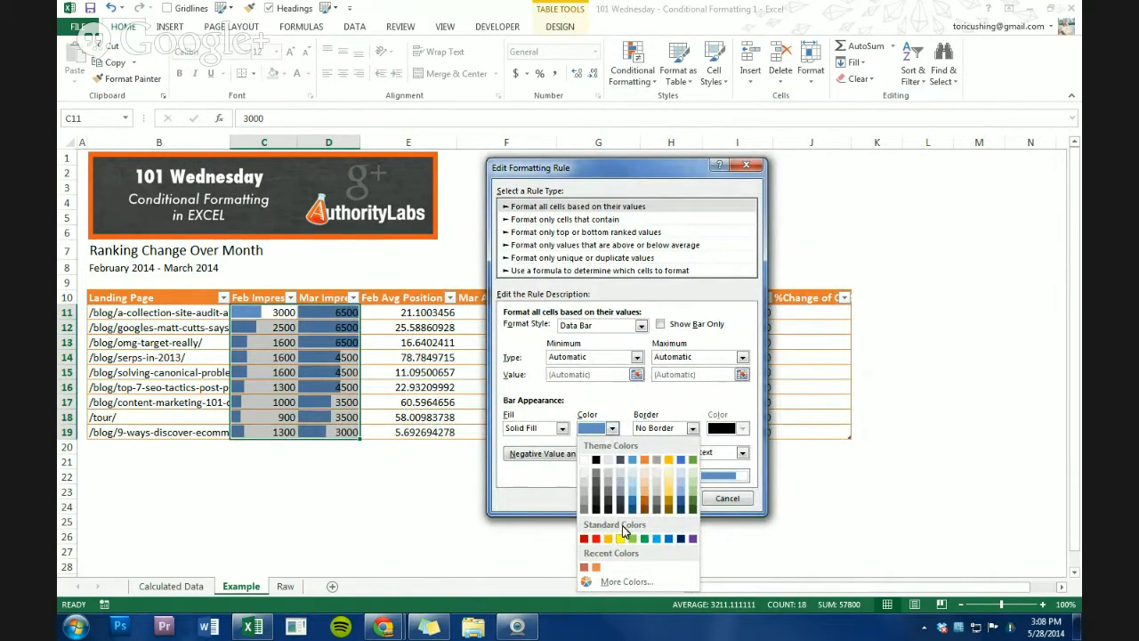
pyautogui.click(598, 567)
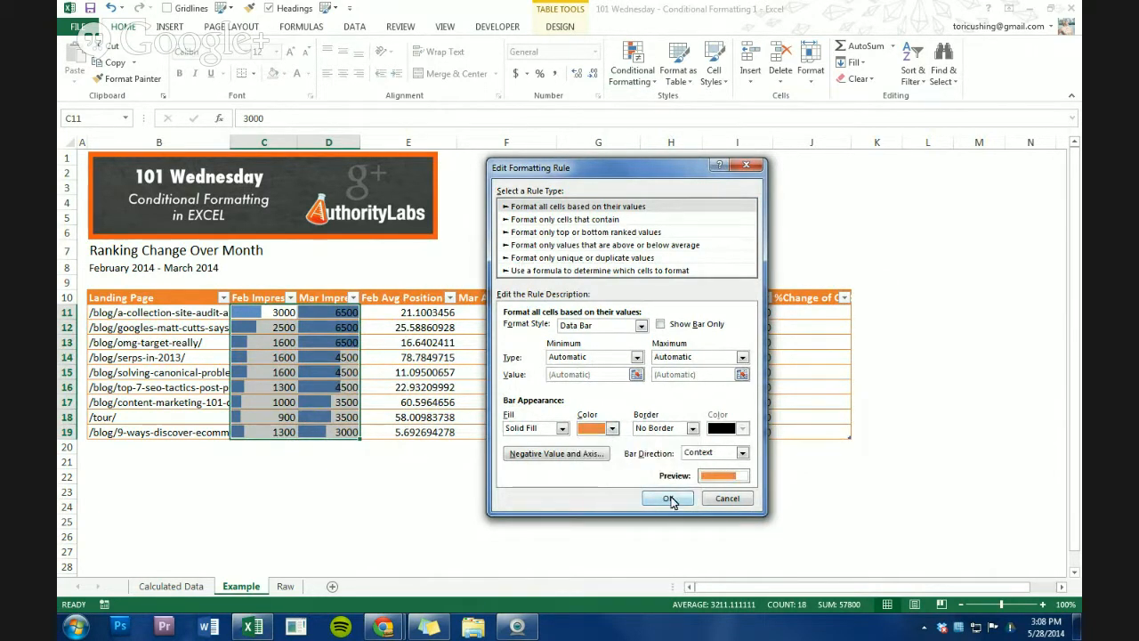
pyautogui.click(671, 498)
pyautogui.click(818, 428)
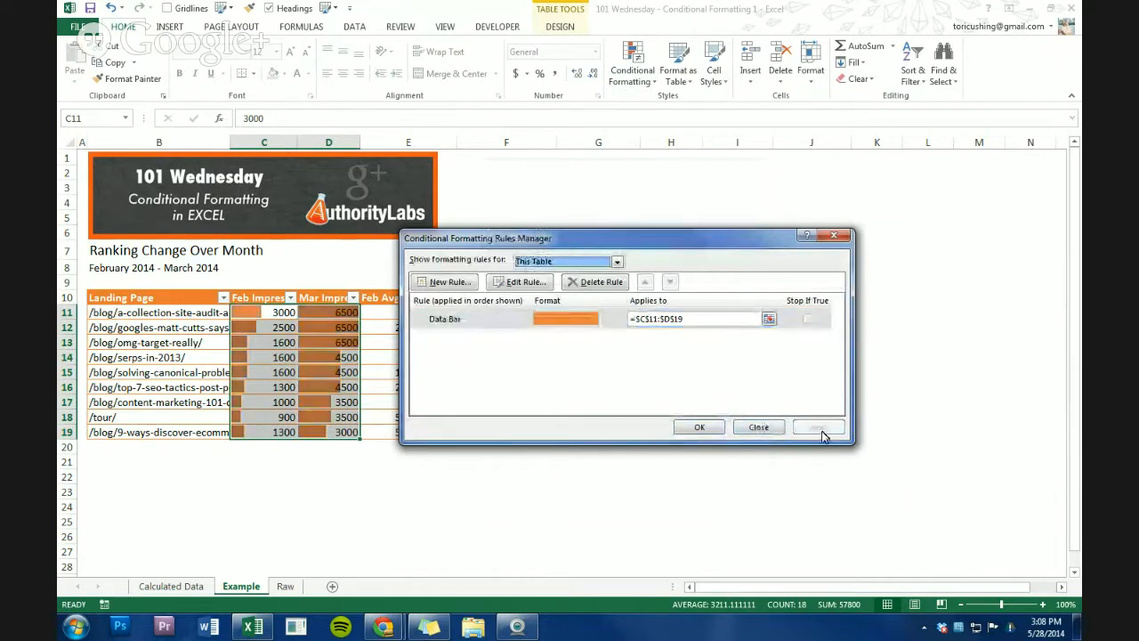
pyautogui.click(699, 427)
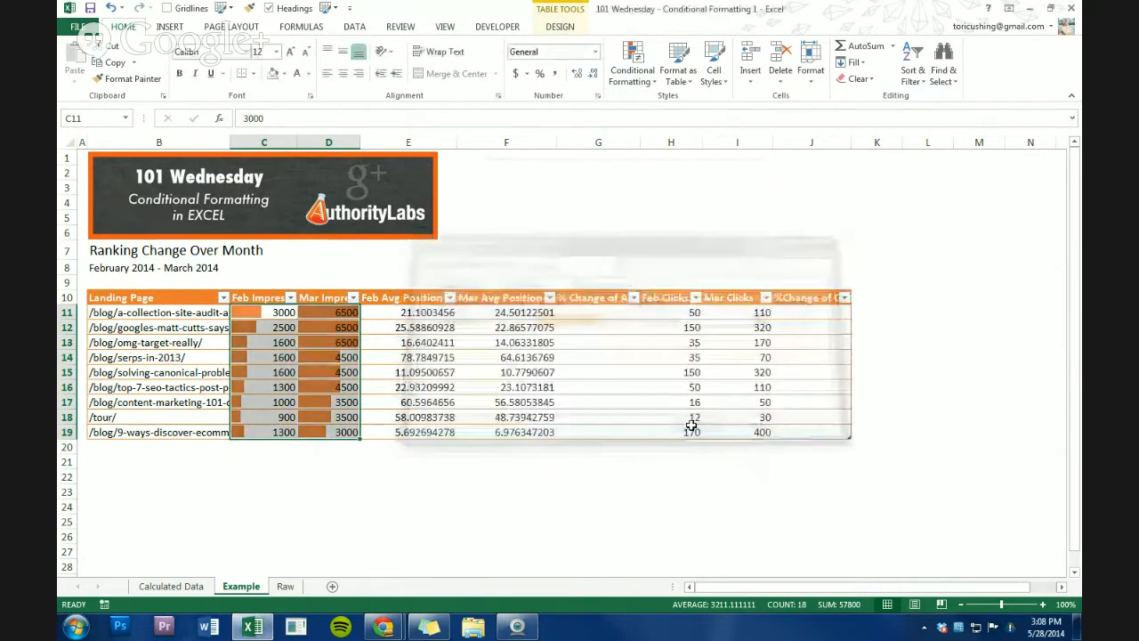
# Compare the recolored bars with the formatted table on the Calculated Data sheet and return to the Example sheet
pyautogui.click(347, 400)
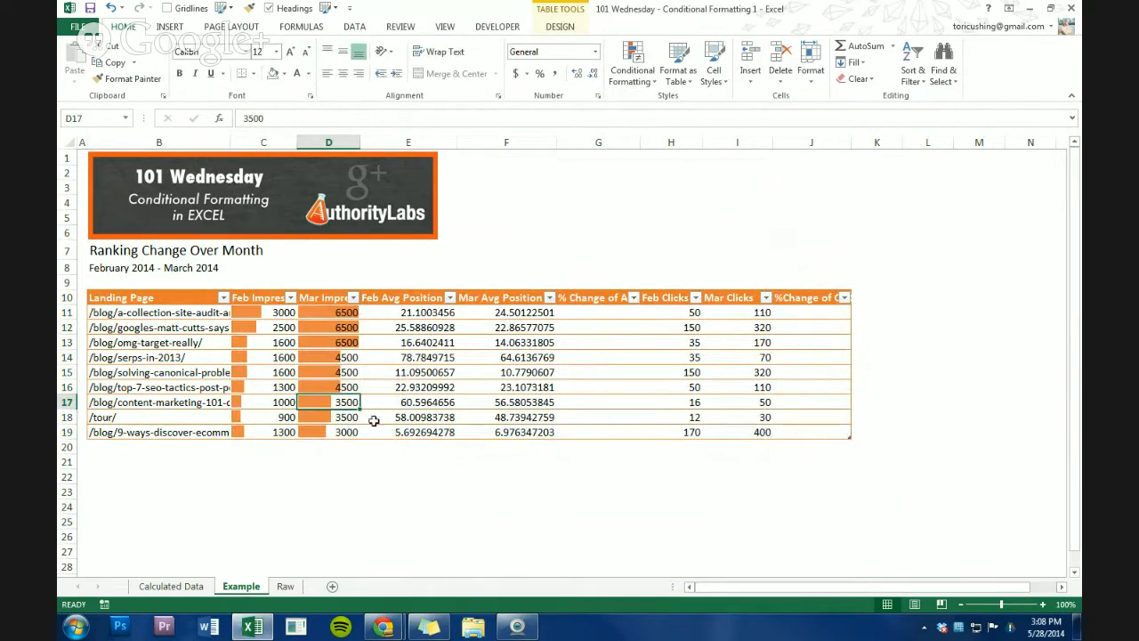
pyautogui.click(189, 587)
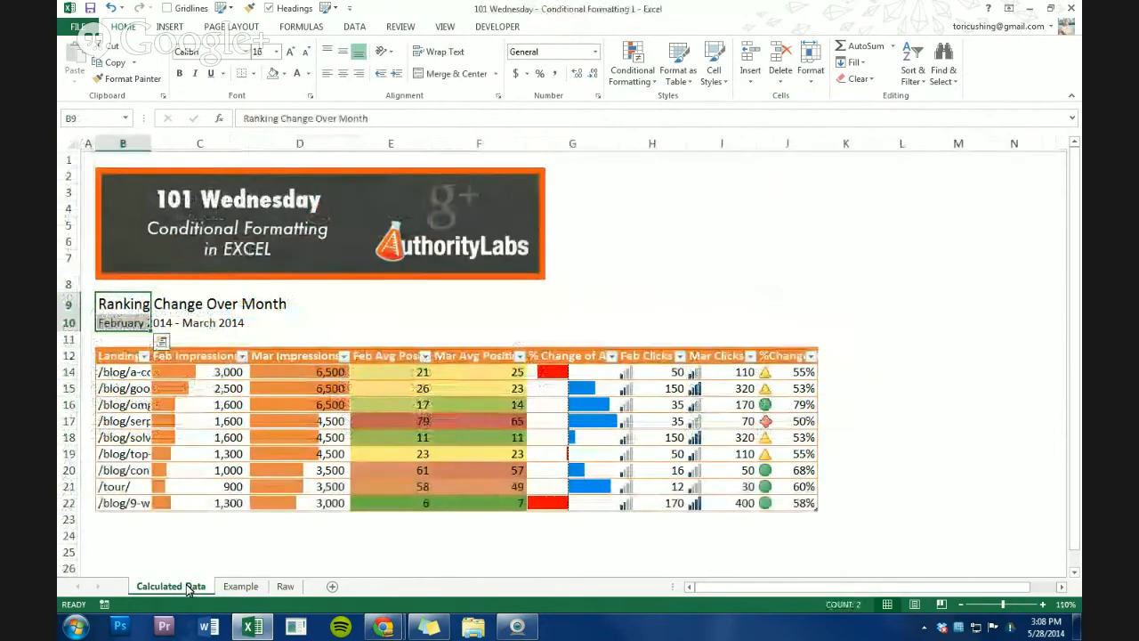
pyautogui.click(233, 587)
# Format the Feb and Mar Avg Position values in E11:F19 as Number with 0 decimal places
pyautogui.moveTo(406, 316); pyautogui.dragTo(507, 436)
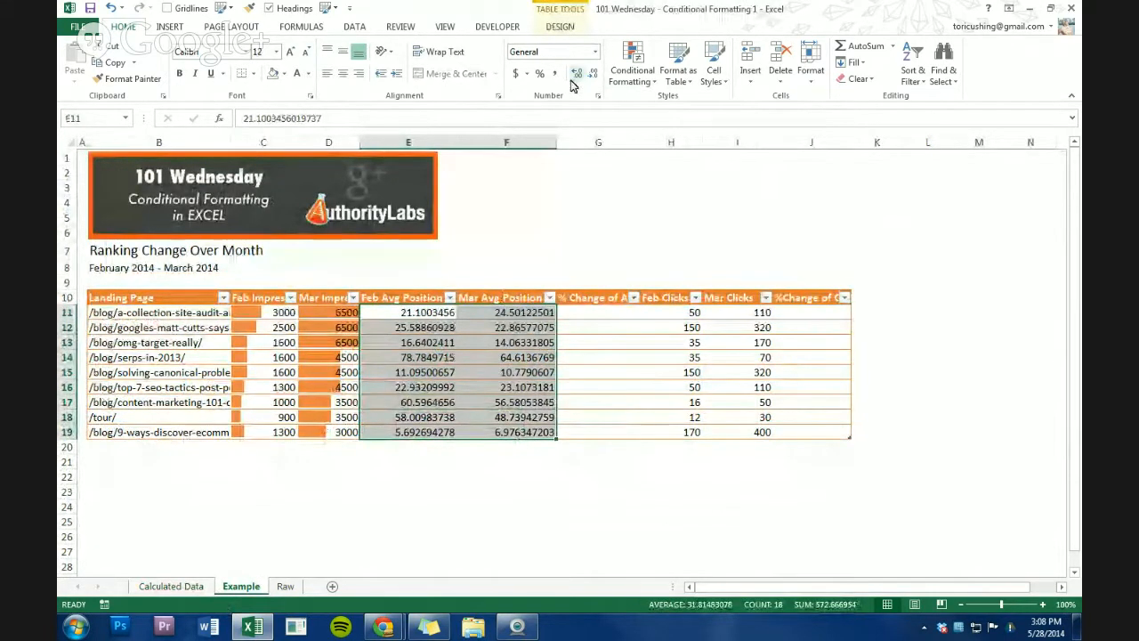
pyautogui.moveTo(416, 312); pyautogui.dragTo(514, 434)
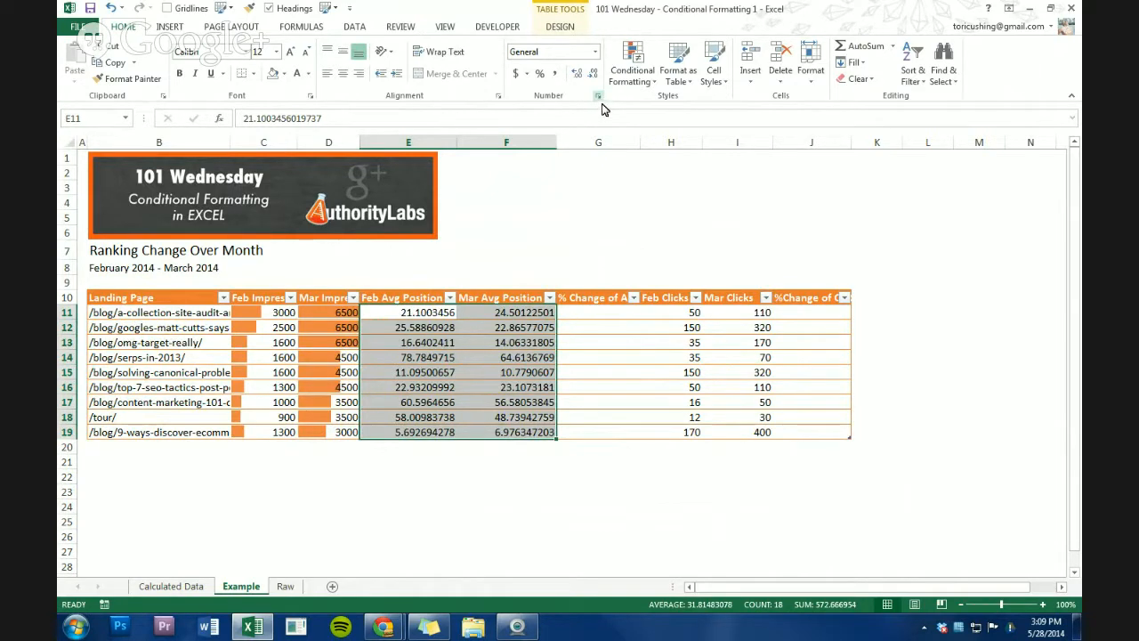
pyautogui.click(599, 96)
pyautogui.click(514, 179)
pyautogui.click(557, 178)
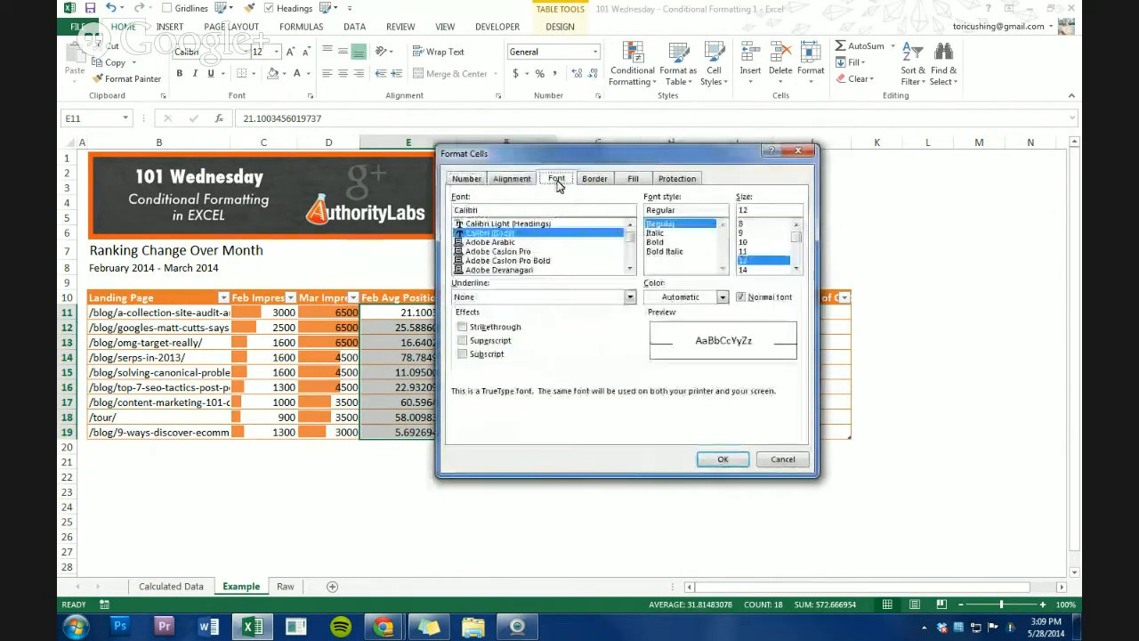
pyautogui.click(513, 179)
pyautogui.click(460, 180)
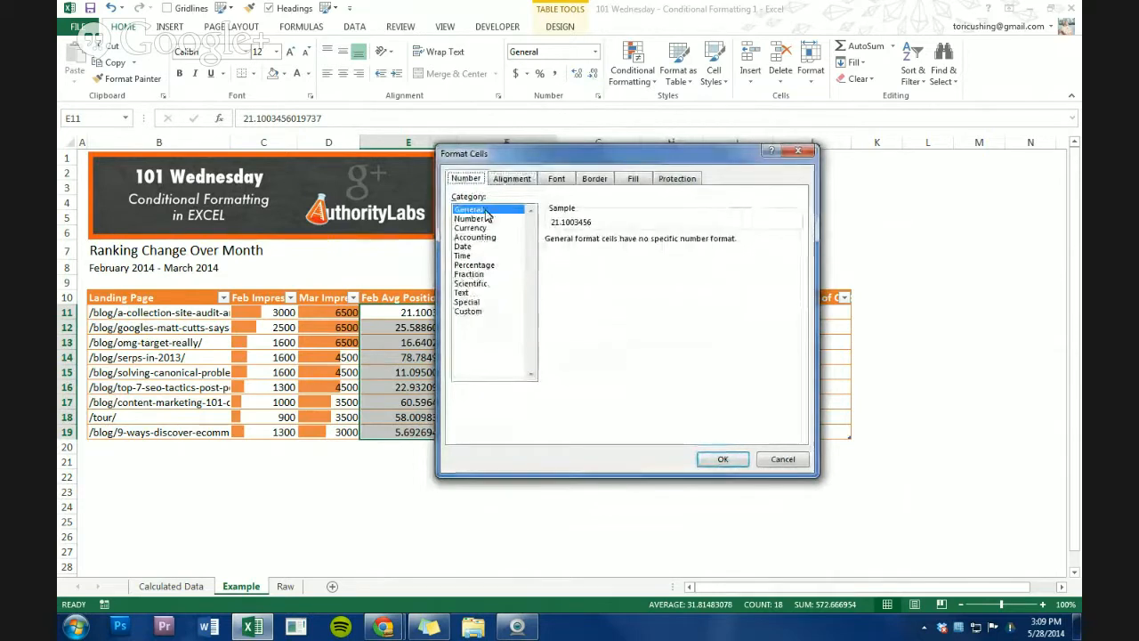
pyautogui.click(474, 218)
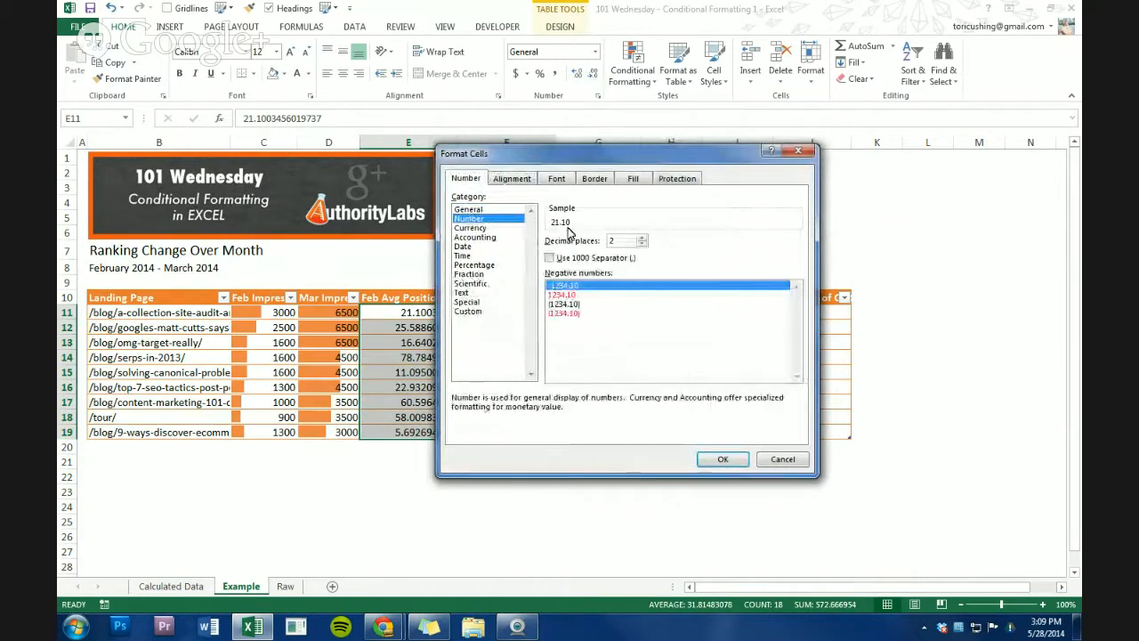
pyautogui.click(642, 244)
pyautogui.click(642, 245)
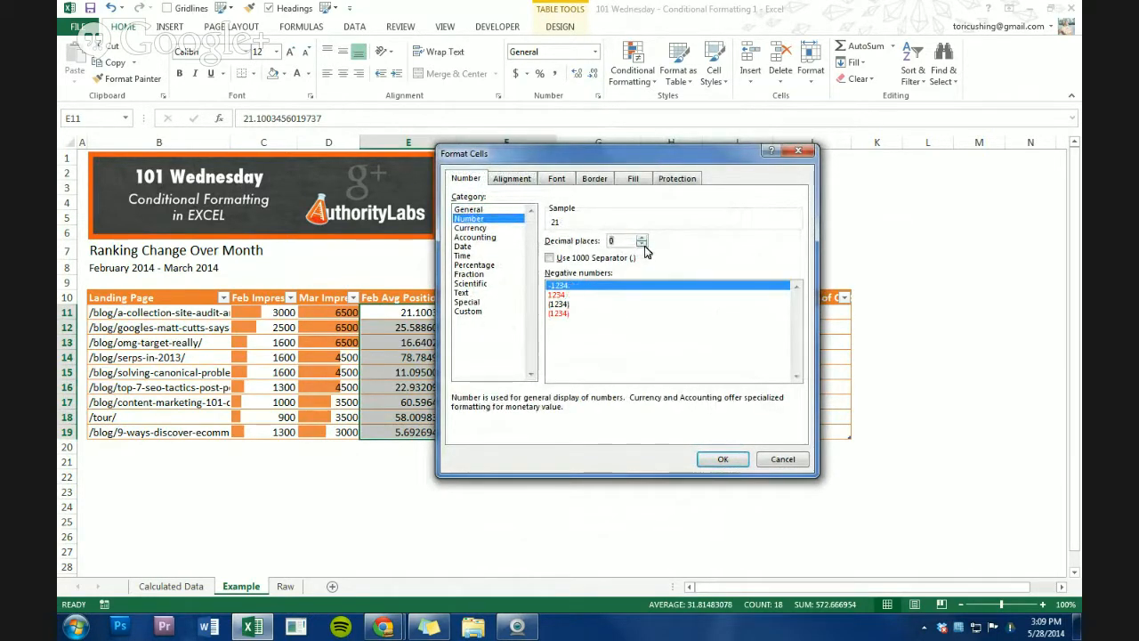
pyautogui.click(725, 461)
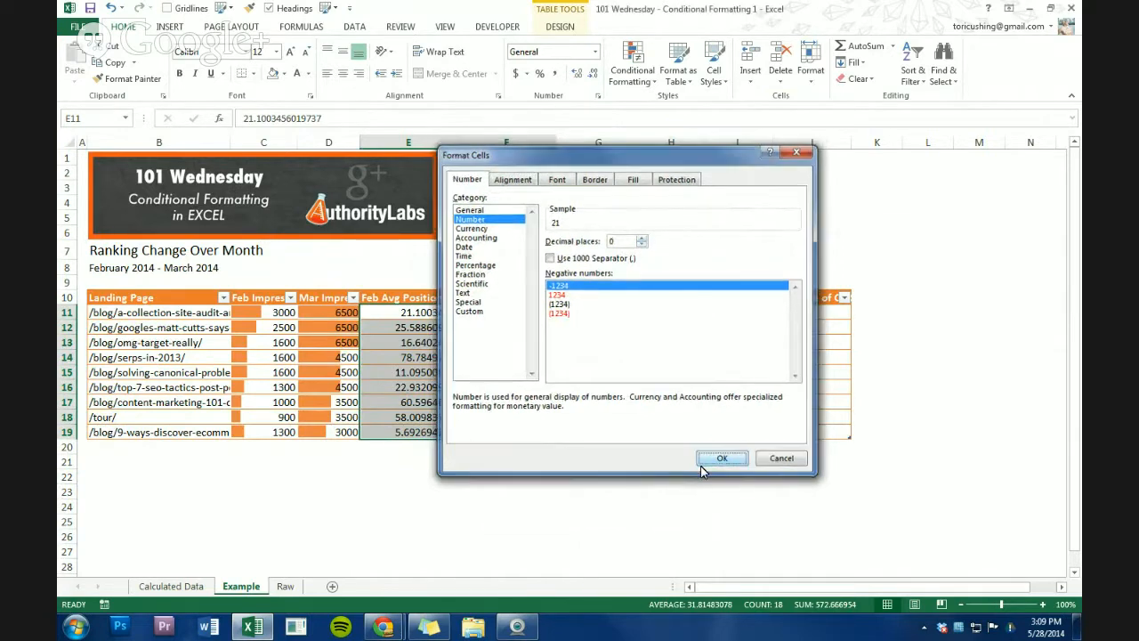
# Narrow the Feb Avg Position and Mar Avg Position columns, keeping them wide enough to read most of their headers
pyautogui.click(468, 387)
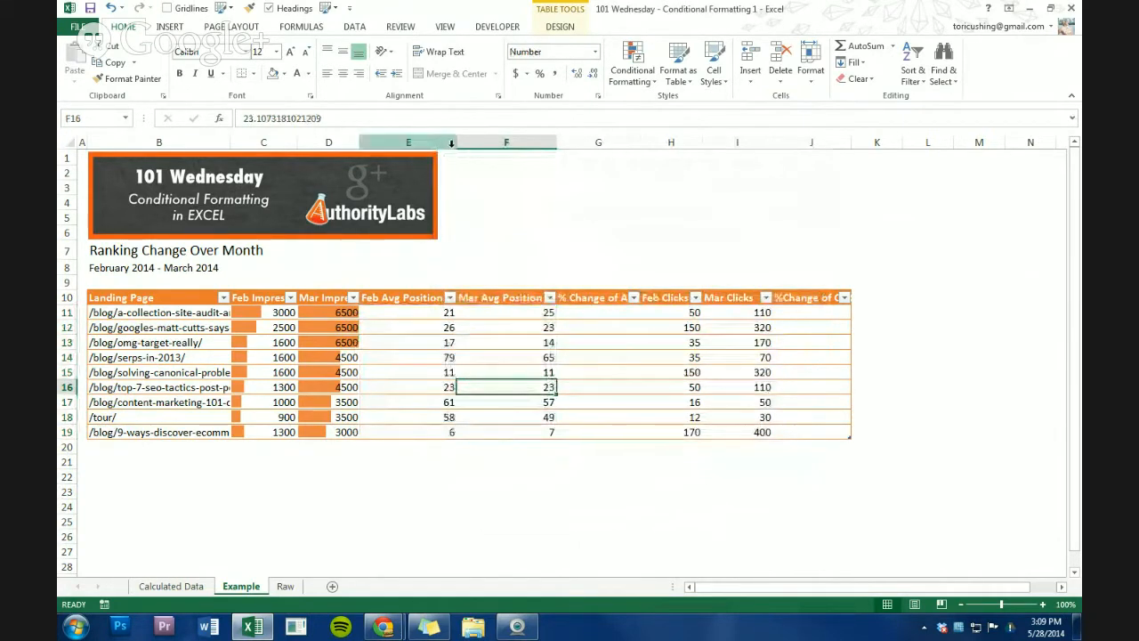
pyautogui.moveTo(455, 148); pyautogui.dragTo(421, 151)
pyautogui.moveTo(522, 143); pyautogui.dragTo(485, 150)
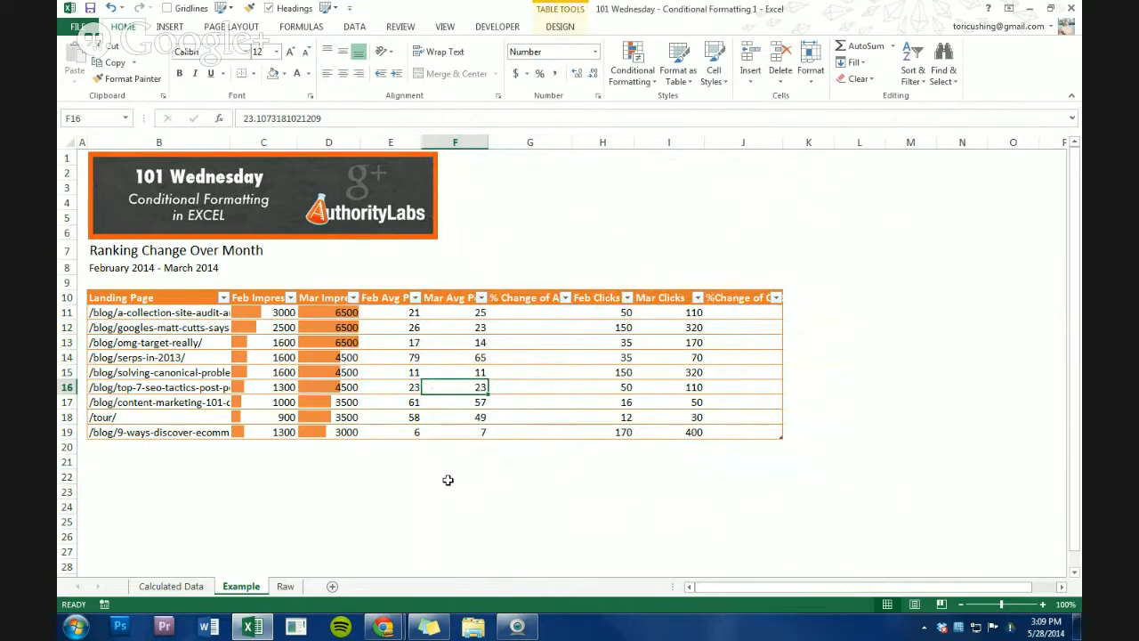
pyautogui.moveTo(422, 147); pyautogui.dragTo(431, 147)
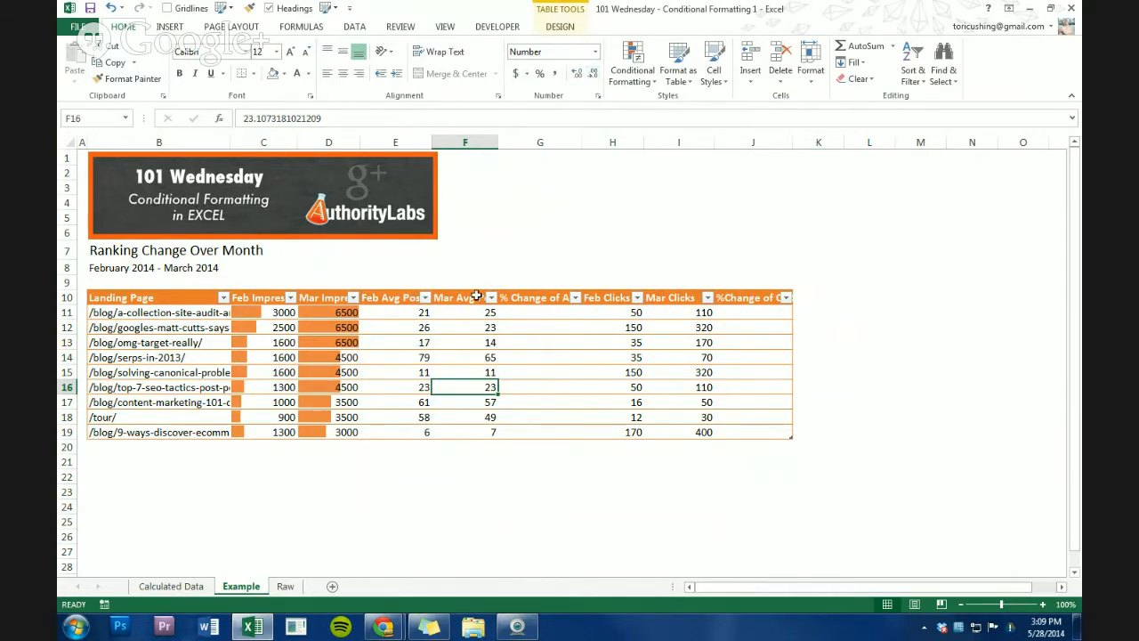
pyautogui.moveTo(499, 145); pyautogui.dragTo(503, 145)
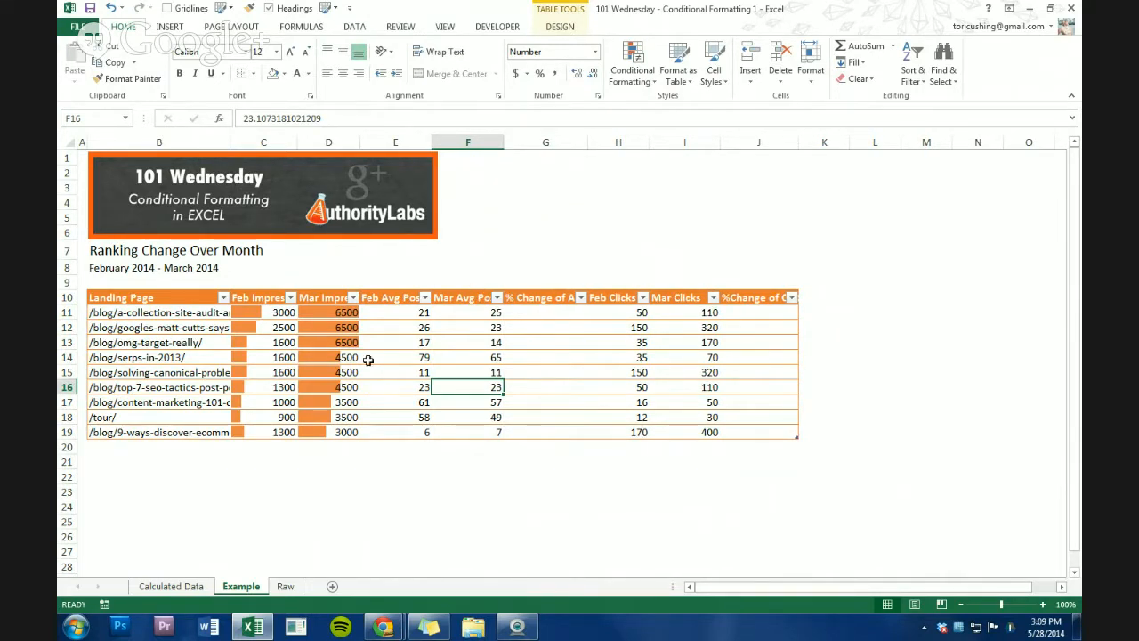
# Check the color scales on the Calculated Data sheet and apply the Green-Yellow-Red color scale to Mar Avg Position, F11:F19
pyautogui.click(163, 585)
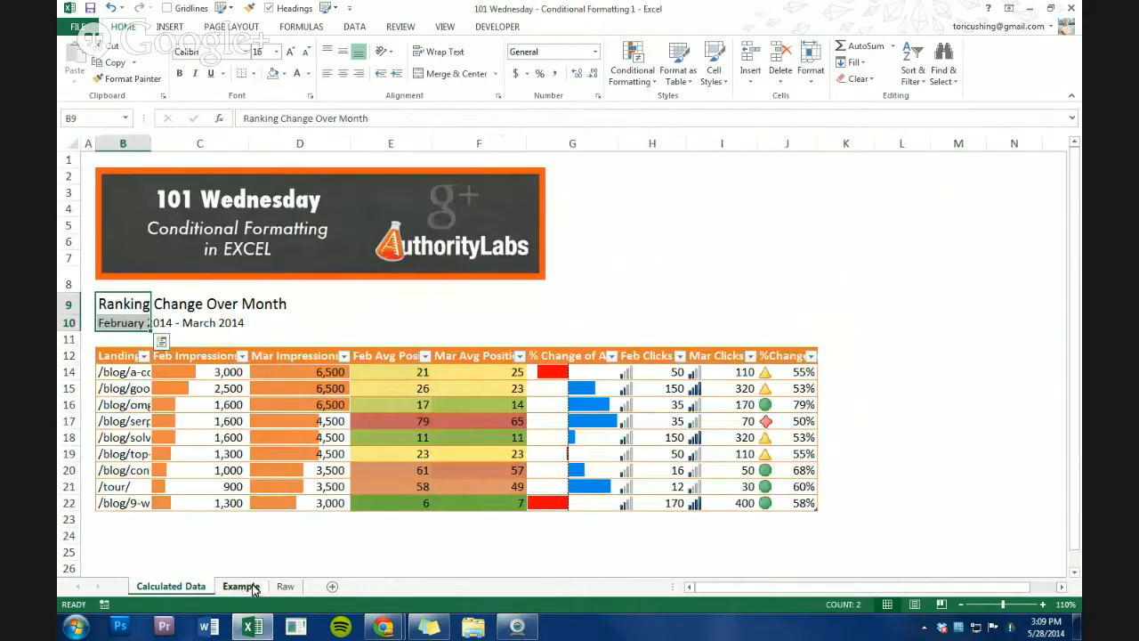
pyautogui.click(249, 588)
pyautogui.moveTo(406, 313); pyautogui.dragTo(400, 437)
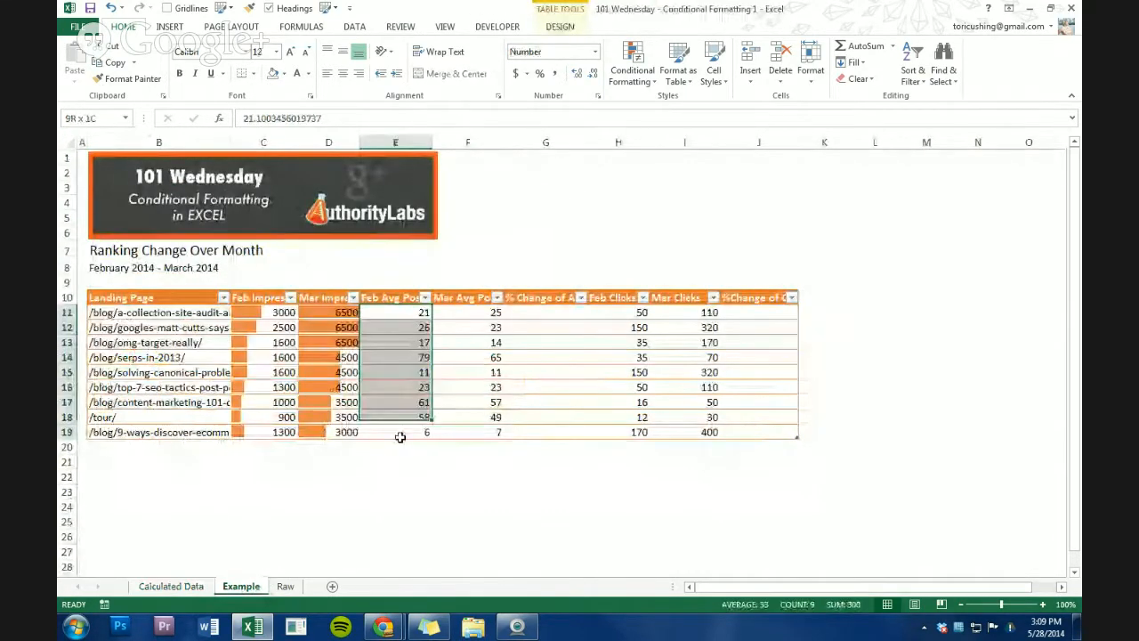
pyautogui.click(454, 317)
pyautogui.moveTo(454, 318); pyautogui.dragTo(469, 433)
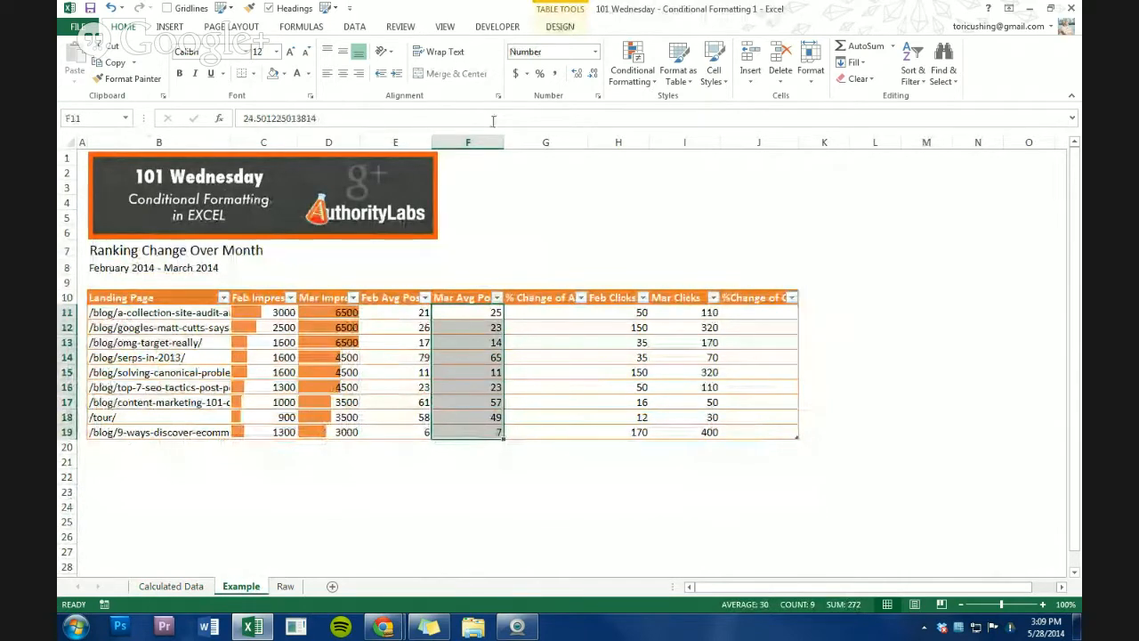
pyautogui.click(632, 64)
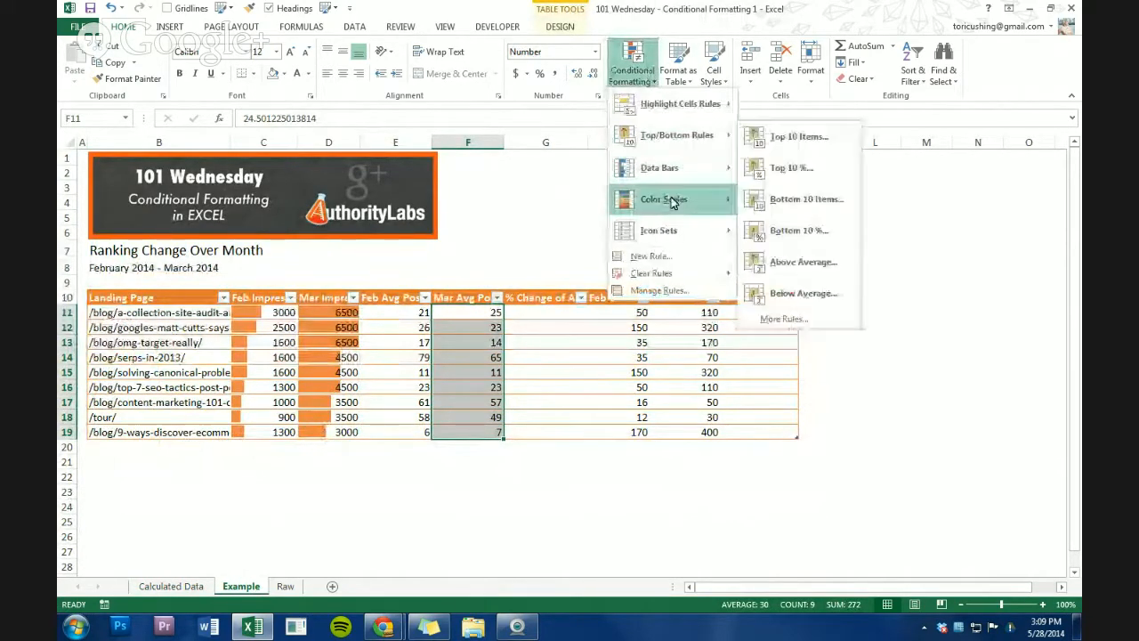
pyautogui.moveTo(675, 206)
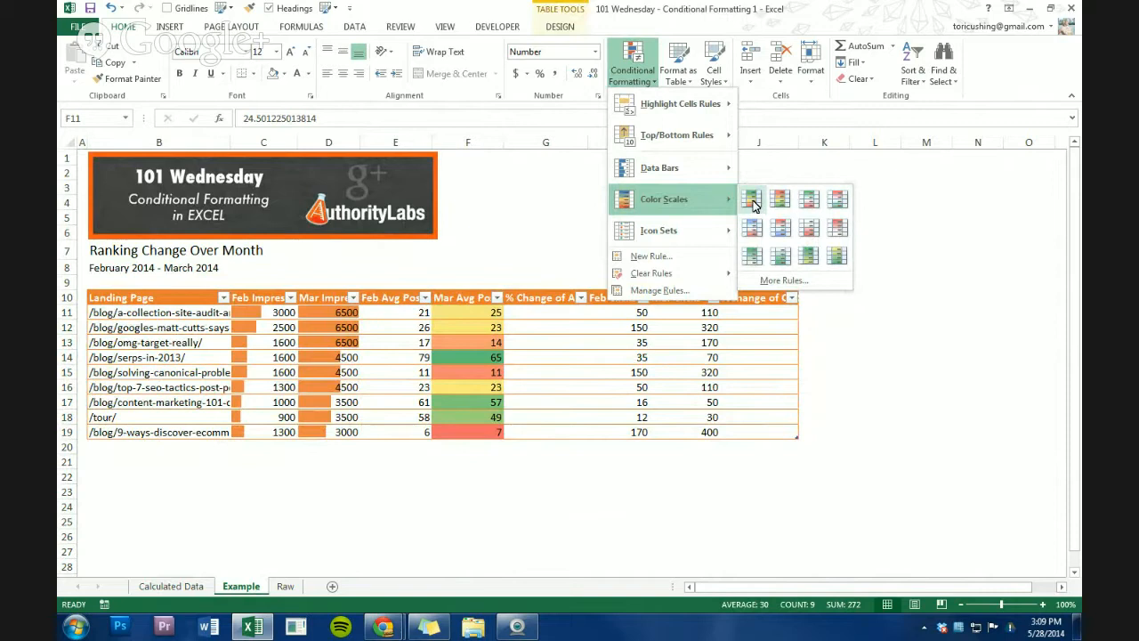
pyautogui.click(752, 200)
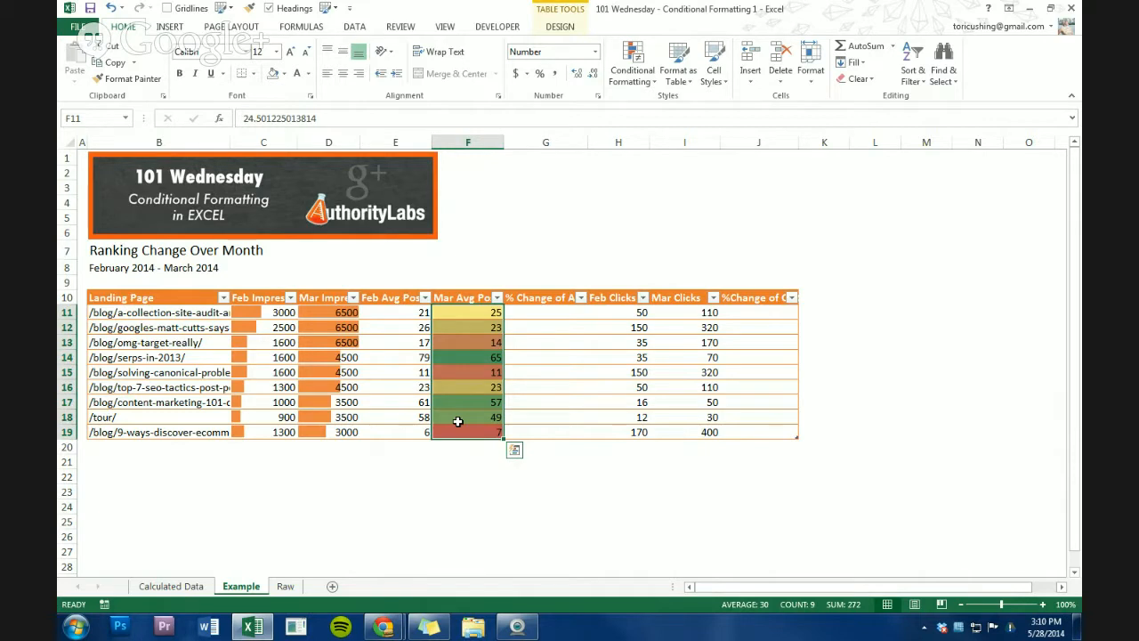
# Edit the Mar Avg Position color scale rule so the lowest value is green and the highest value is red
pyautogui.click(629, 75)
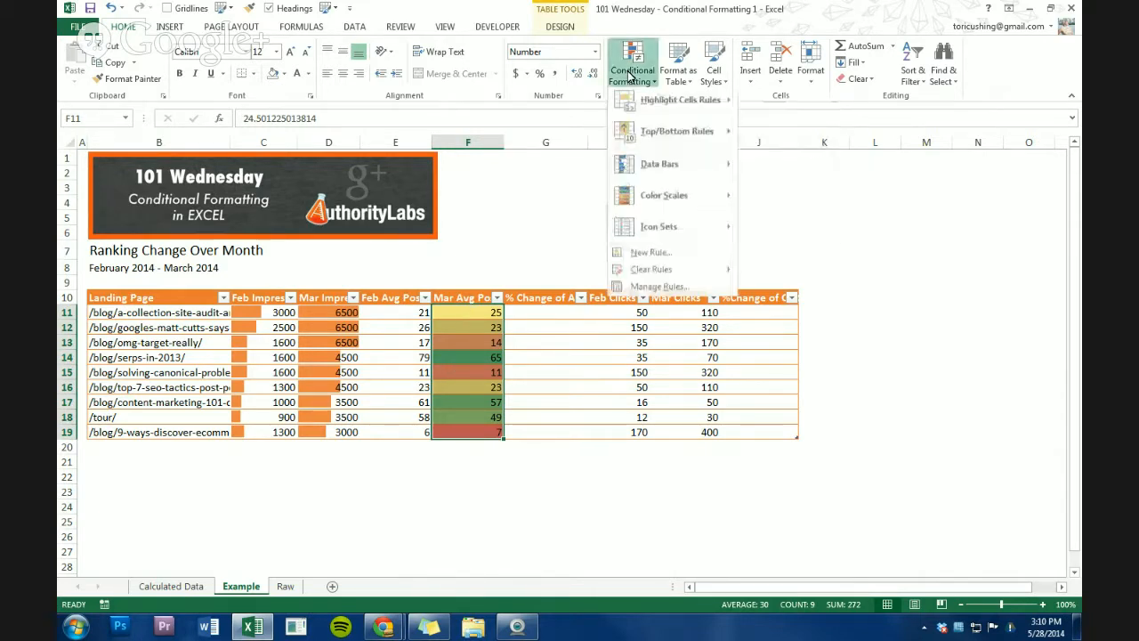
pyautogui.click(659, 294)
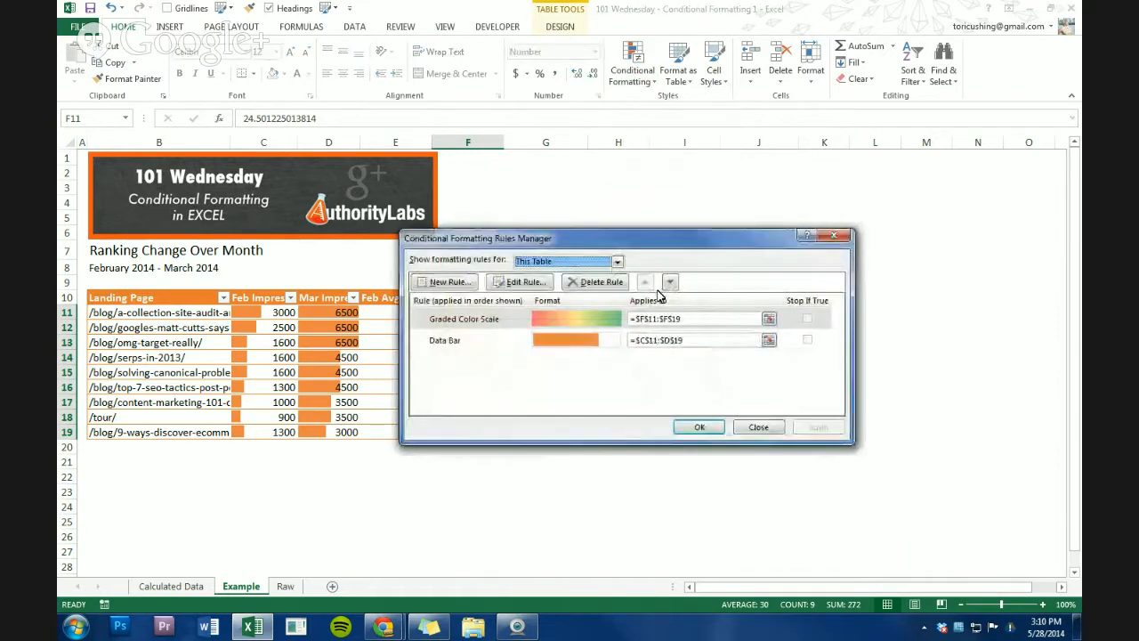
pyautogui.doubleClick(561, 322)
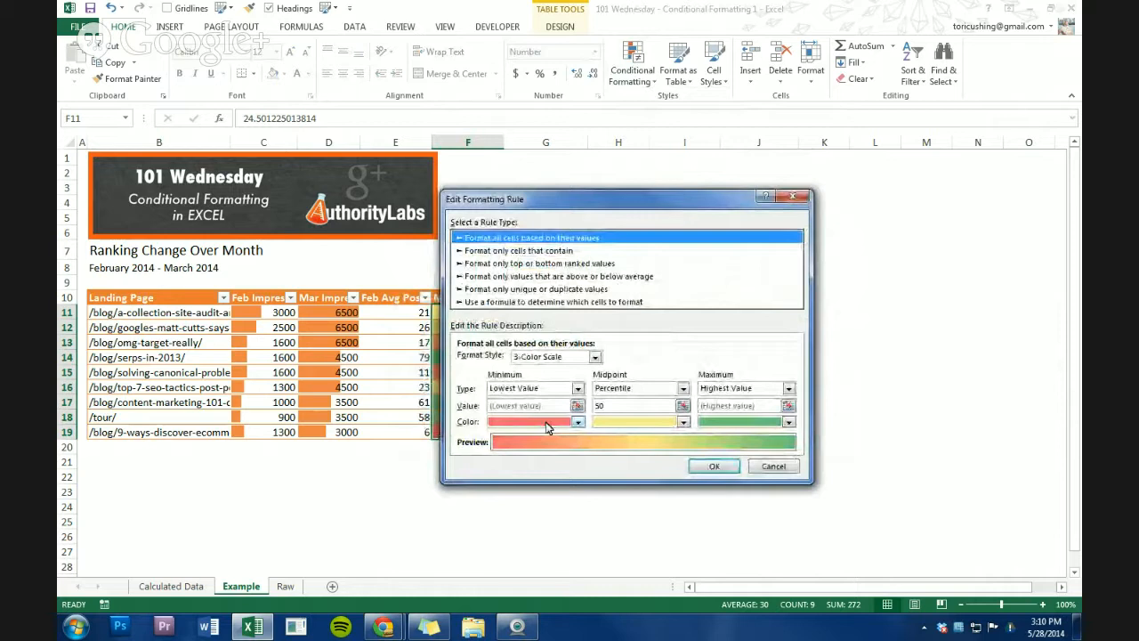
pyautogui.click(546, 423)
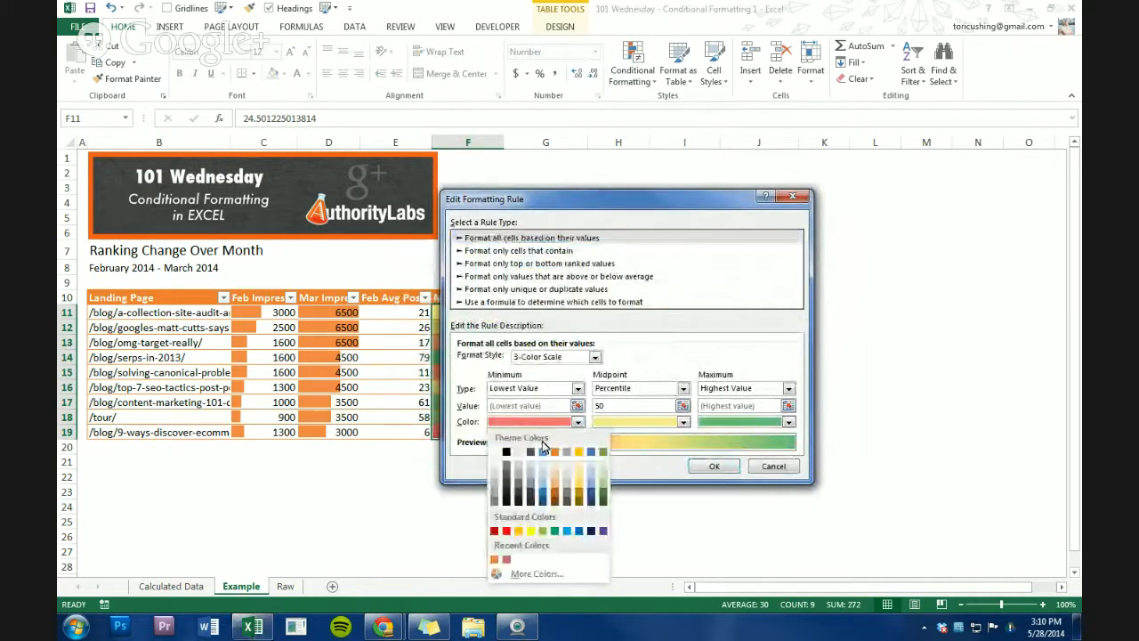
pyautogui.click(596, 452)
pyautogui.click(724, 424)
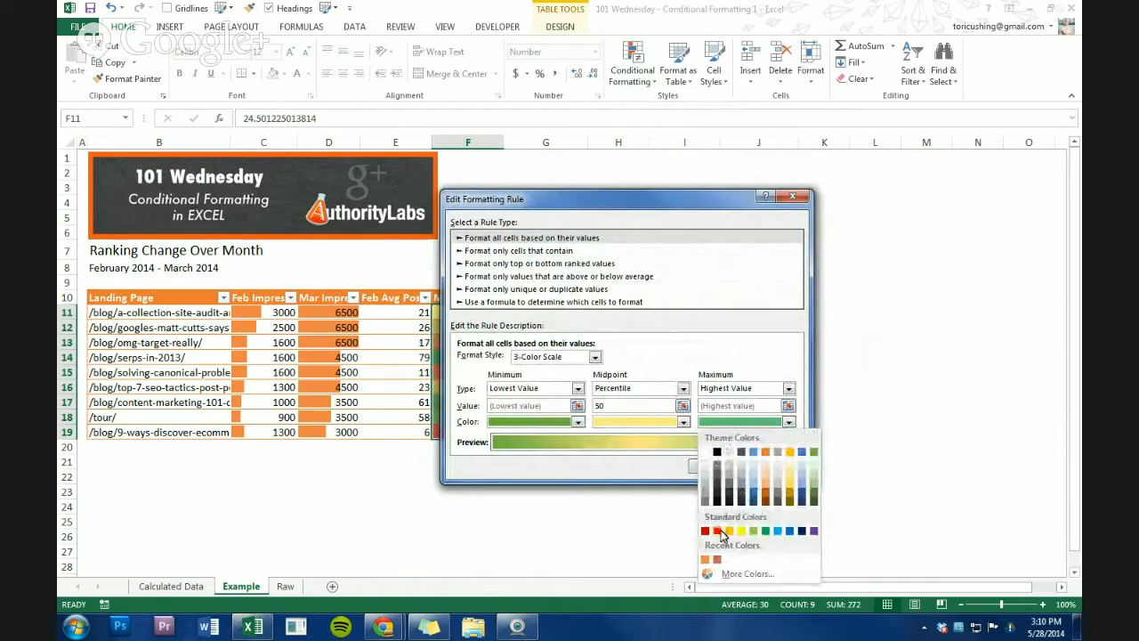
pyautogui.click(716, 559)
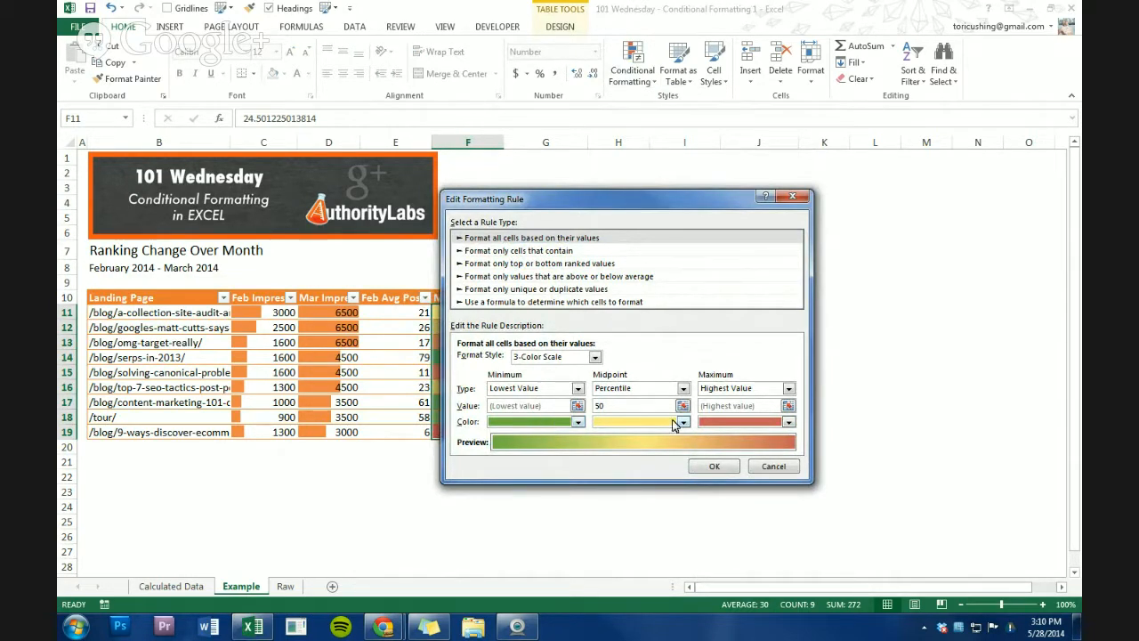
pyautogui.click(715, 465)
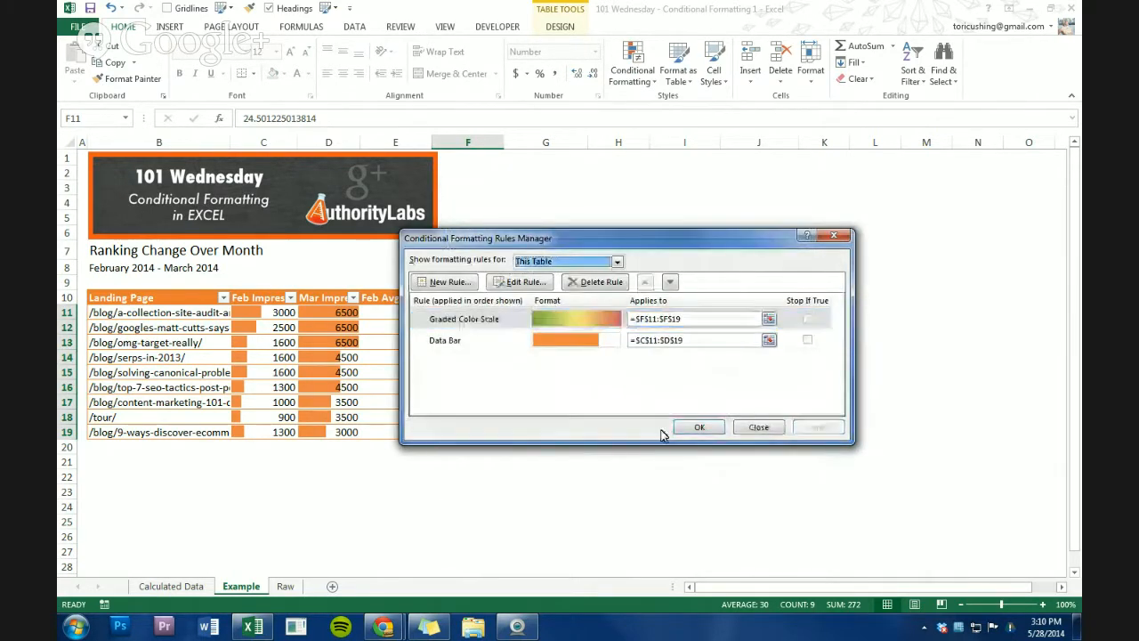
pyautogui.click(697, 428)
pyautogui.click(440, 372)
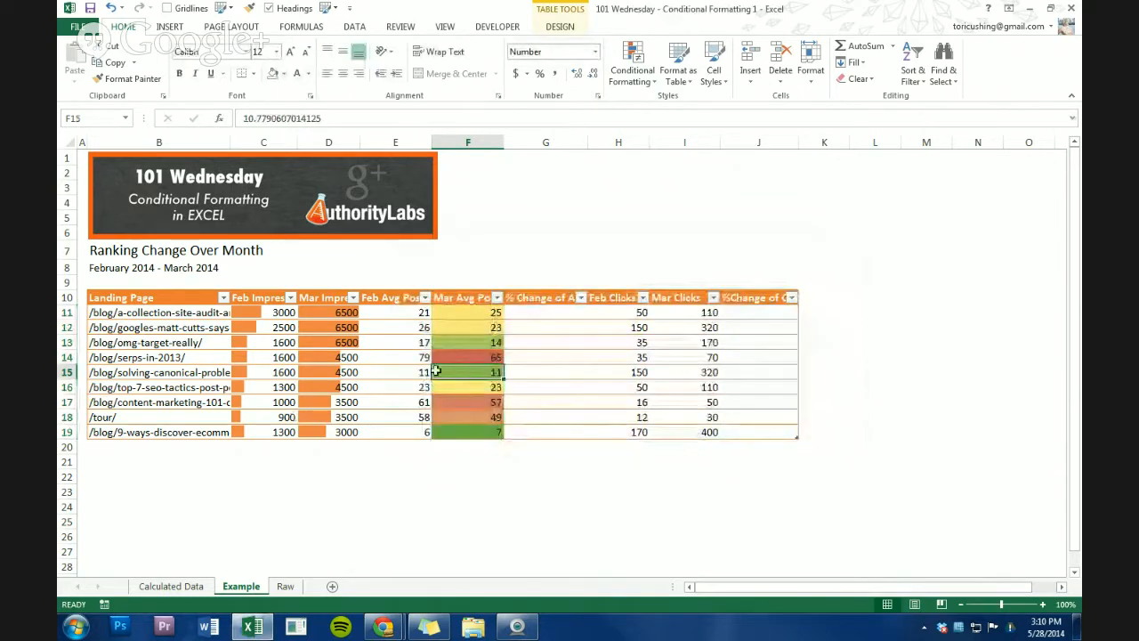
# Apply the Green-Yellow-Red color scale to Feb Avg Position, E11:E19, and look at its rule's minimum color choices
pyautogui.moveTo(395, 313); pyautogui.dragTo(392, 432)
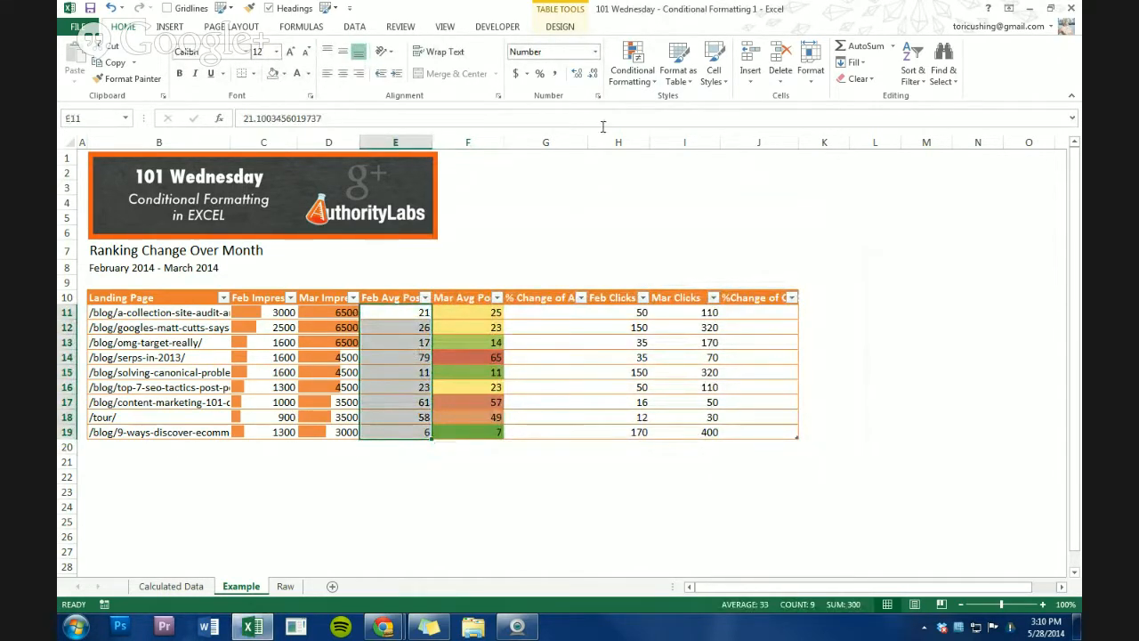
pyautogui.click(632, 62)
pyautogui.moveTo(694, 199)
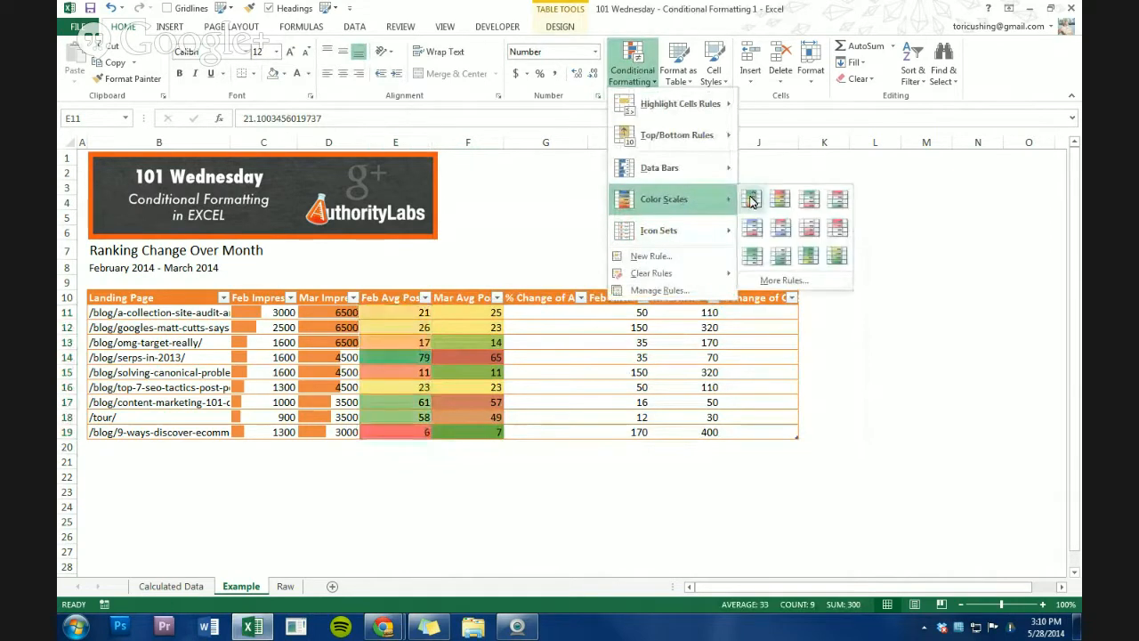
pyautogui.click(750, 199)
pyautogui.click(632, 64)
pyautogui.click(650, 293)
pyautogui.doubleClick(598, 317)
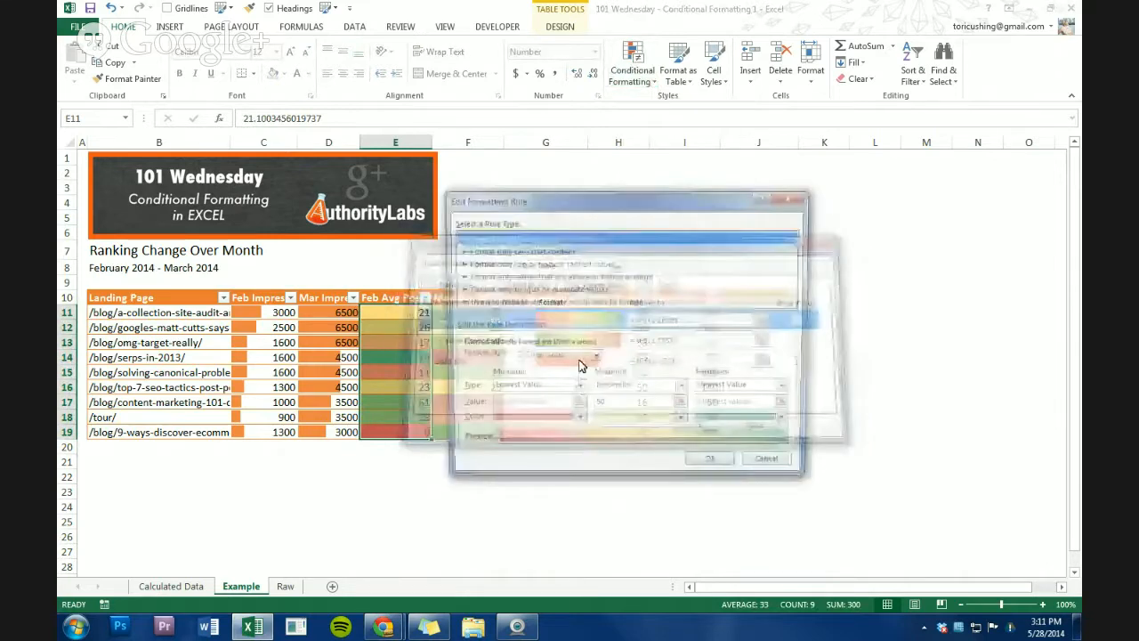
pyautogui.click(549, 422)
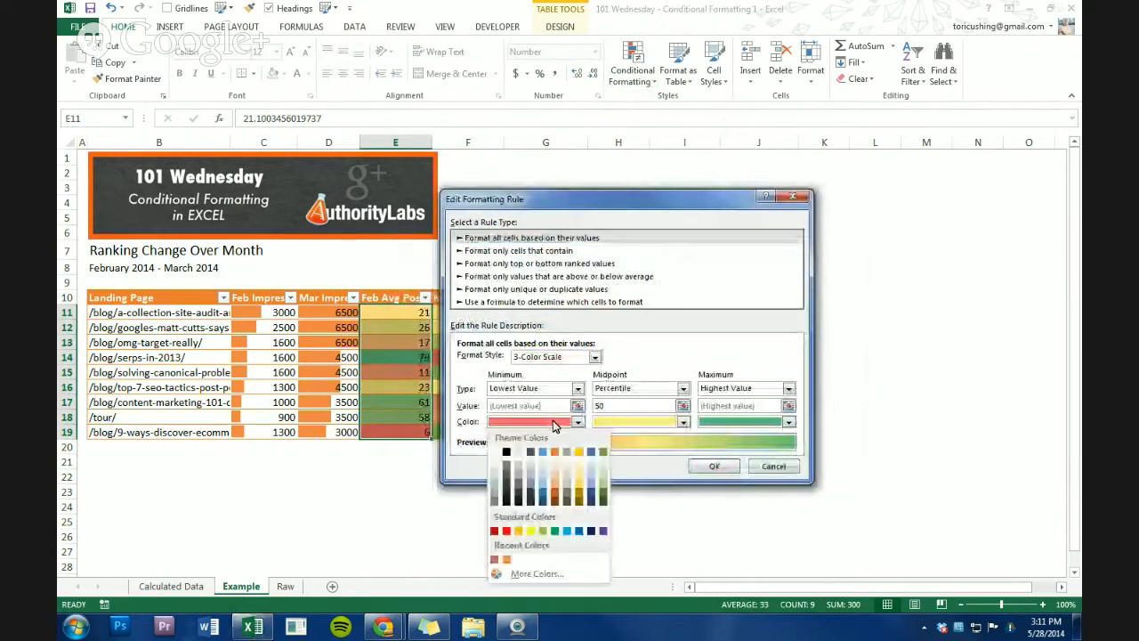
pyautogui.click(773, 467)
pyautogui.click(773, 466)
pyautogui.click(775, 427)
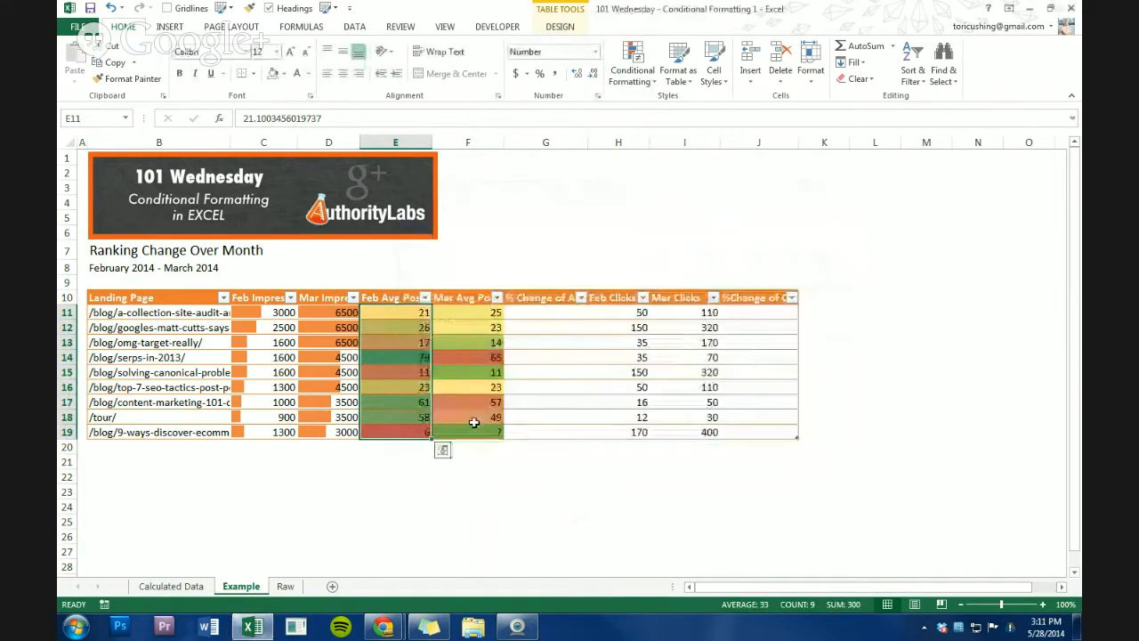
# Clear the conditional formatting rules from Feb Avg Position, E11:E19
pyautogui.click(632, 65)
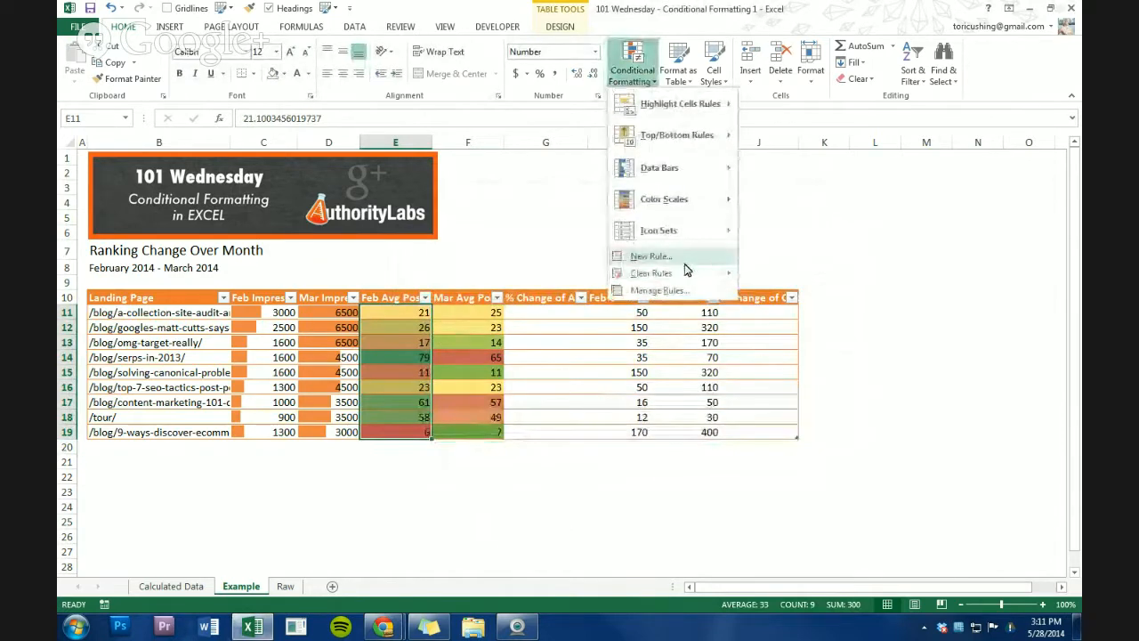
pyautogui.moveTo(725, 272)
pyautogui.click(787, 276)
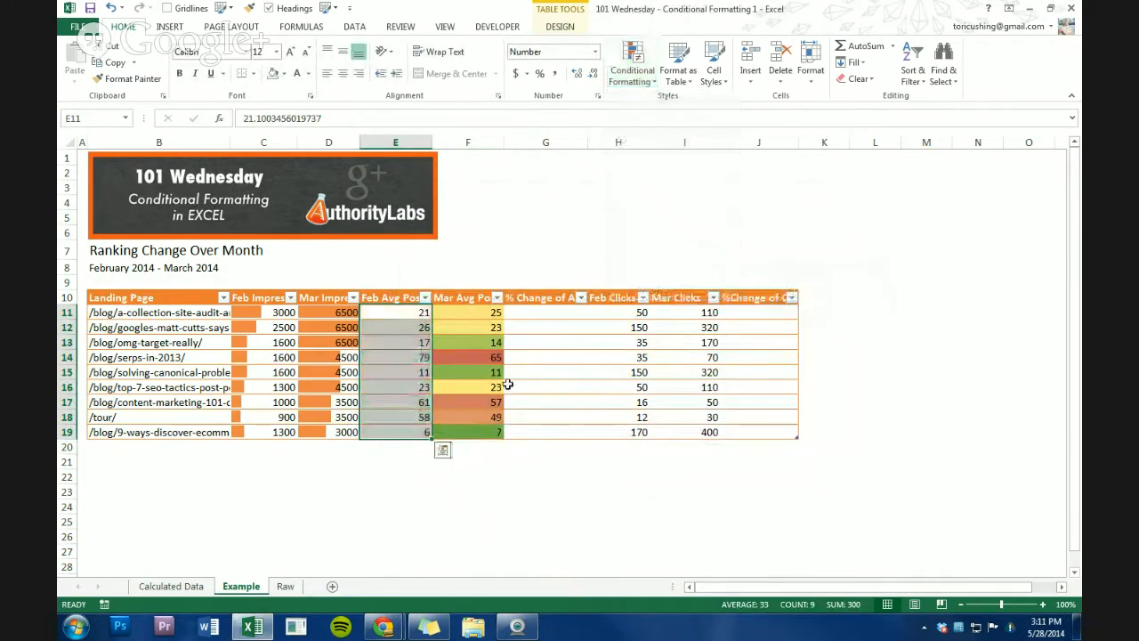
# Copy the formatting of Mar Avg Position, F11:F19, to Feb Avg Position, E11:E19, with Format Painter
pyautogui.moveTo(481, 313); pyautogui.dragTo(499, 432)
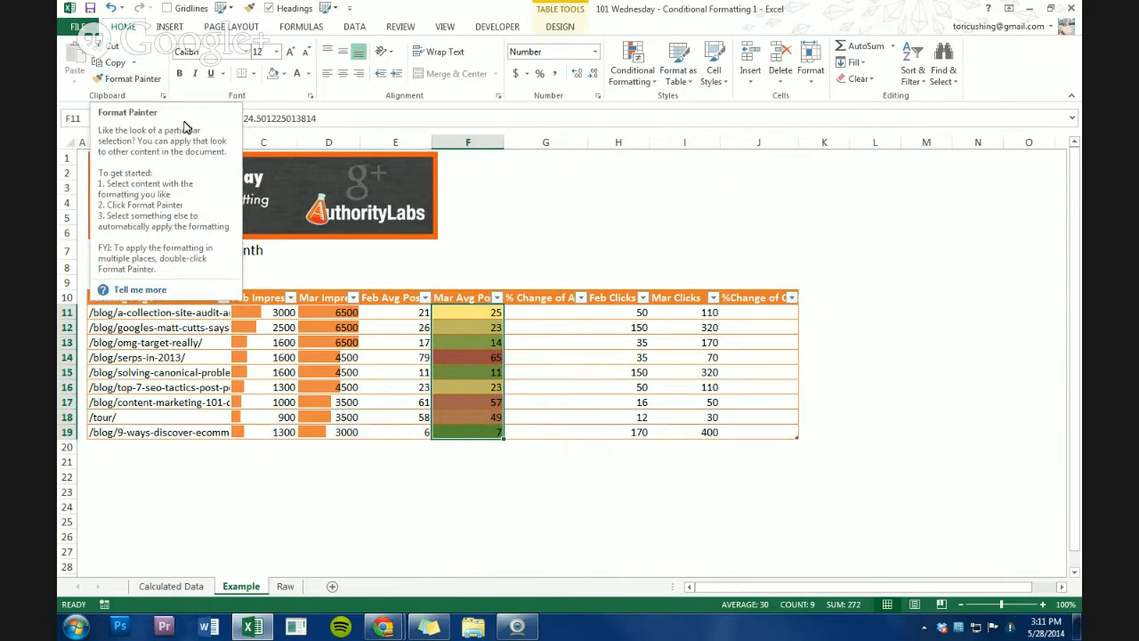
pyautogui.click(130, 81)
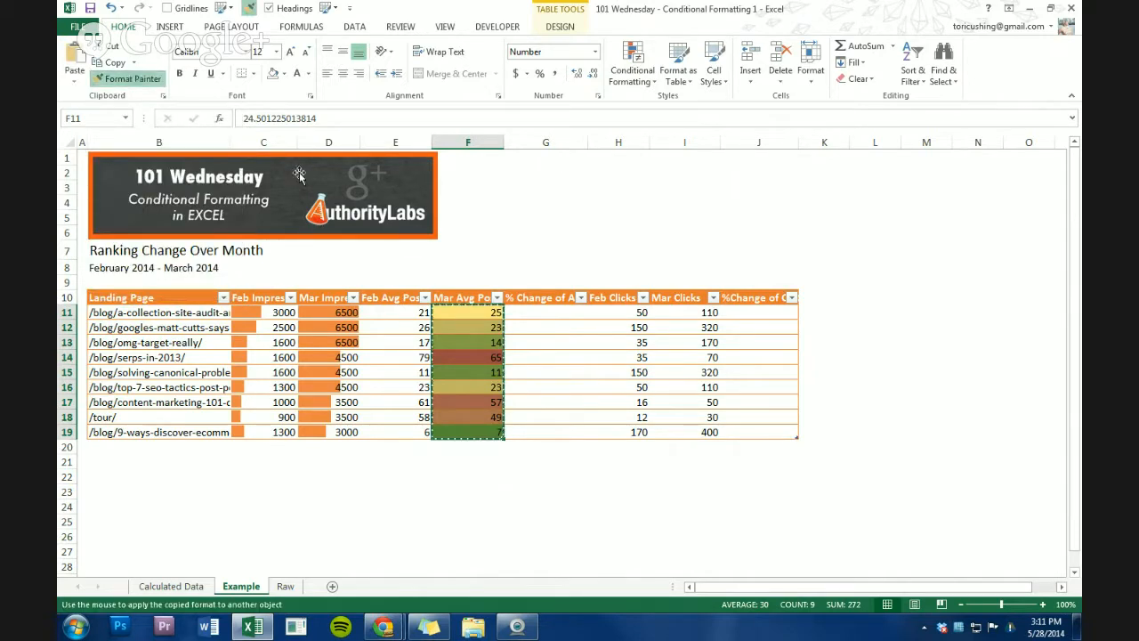
pyautogui.moveTo(417, 311); pyautogui.dragTo(419, 429)
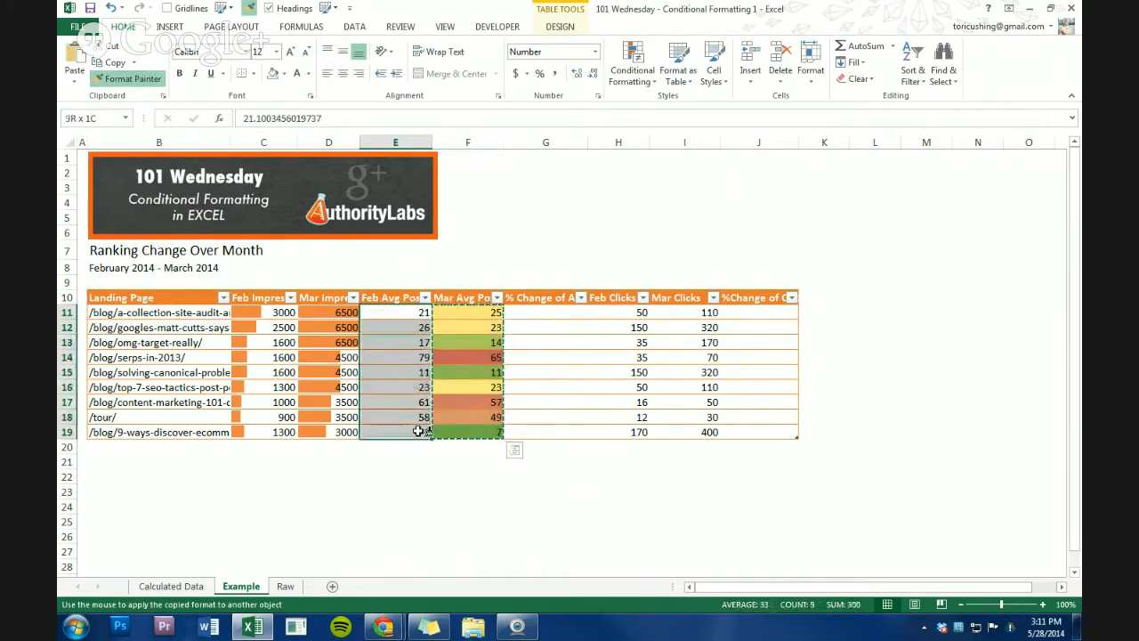
pyautogui.click(502, 427)
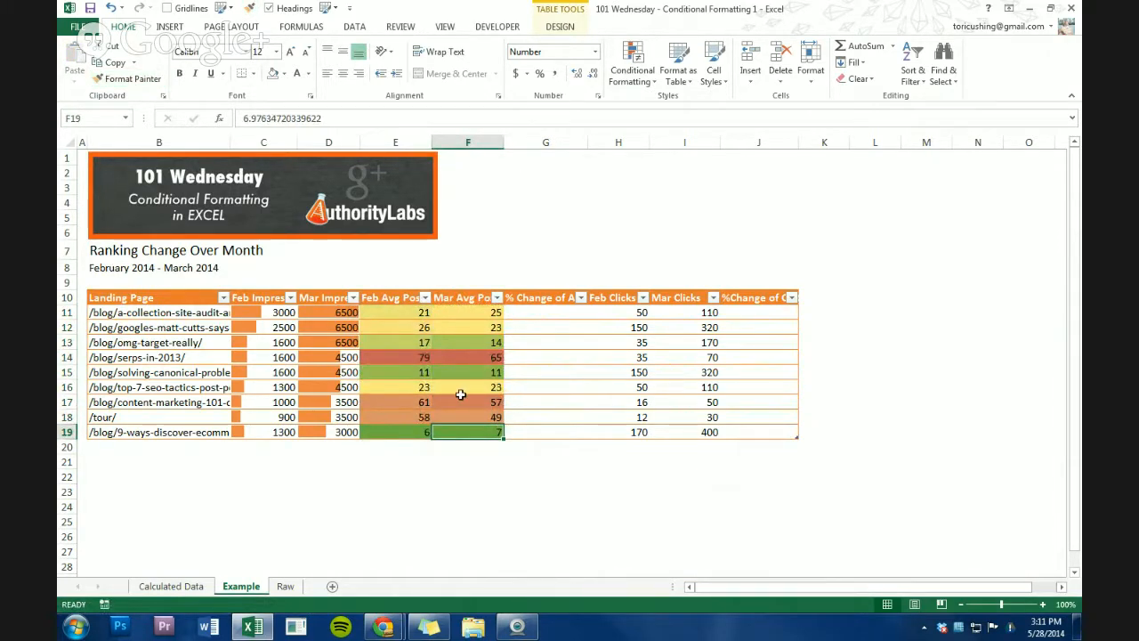
# Compare the color-coded Feb and Mar average positions of individual landing pages, including rows 14, 17 and 19
pyautogui.click(420, 325)
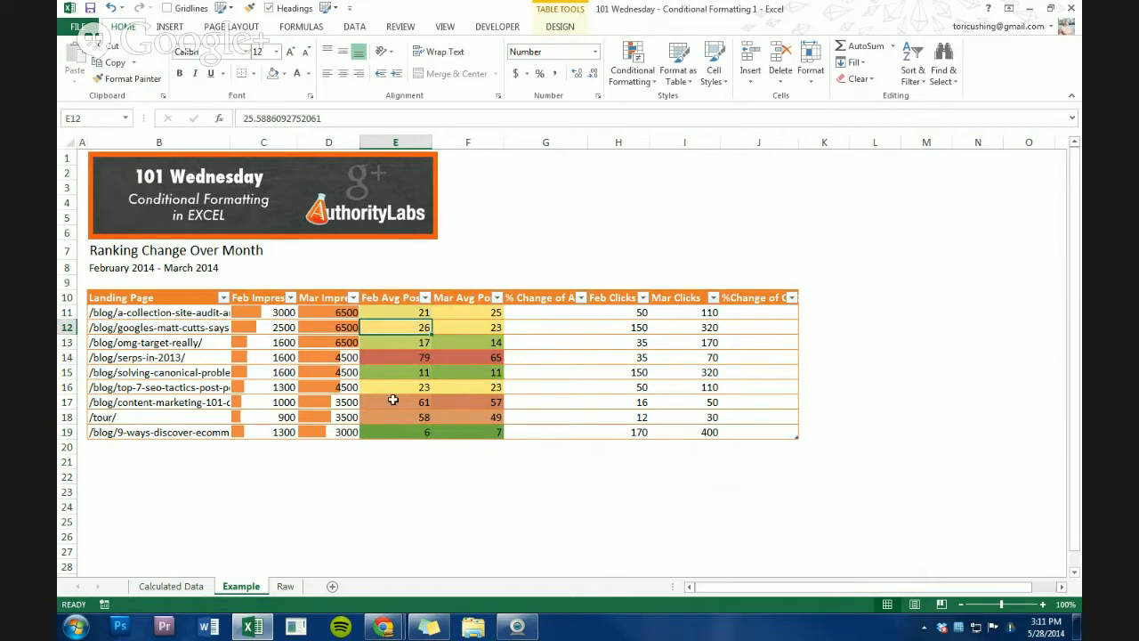
pyautogui.click(423, 399)
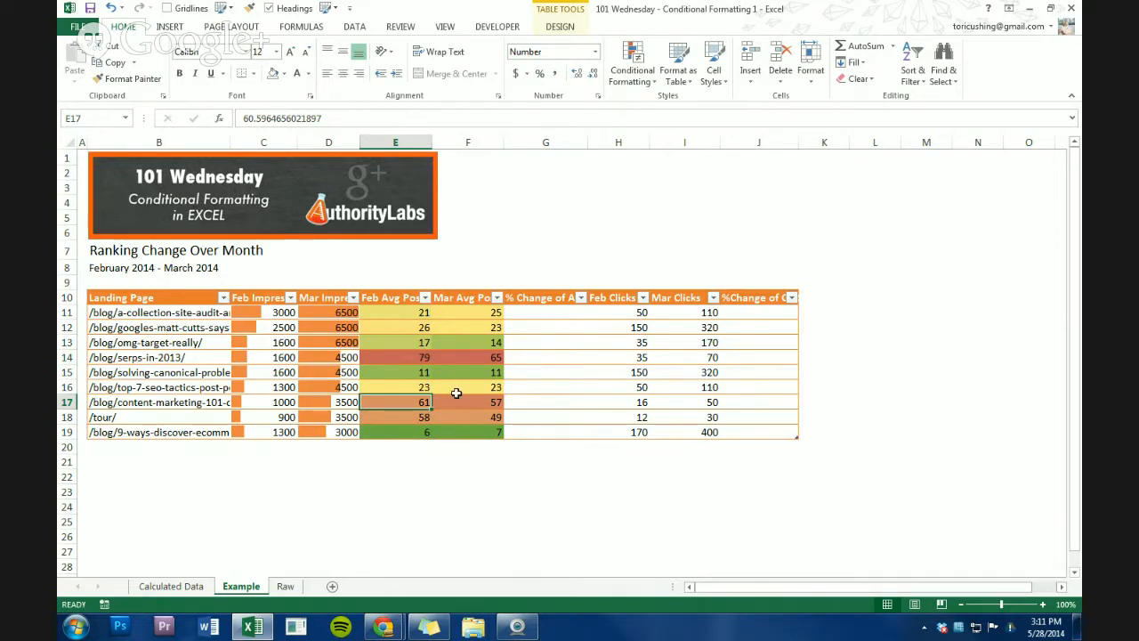
pyautogui.click(450, 404)
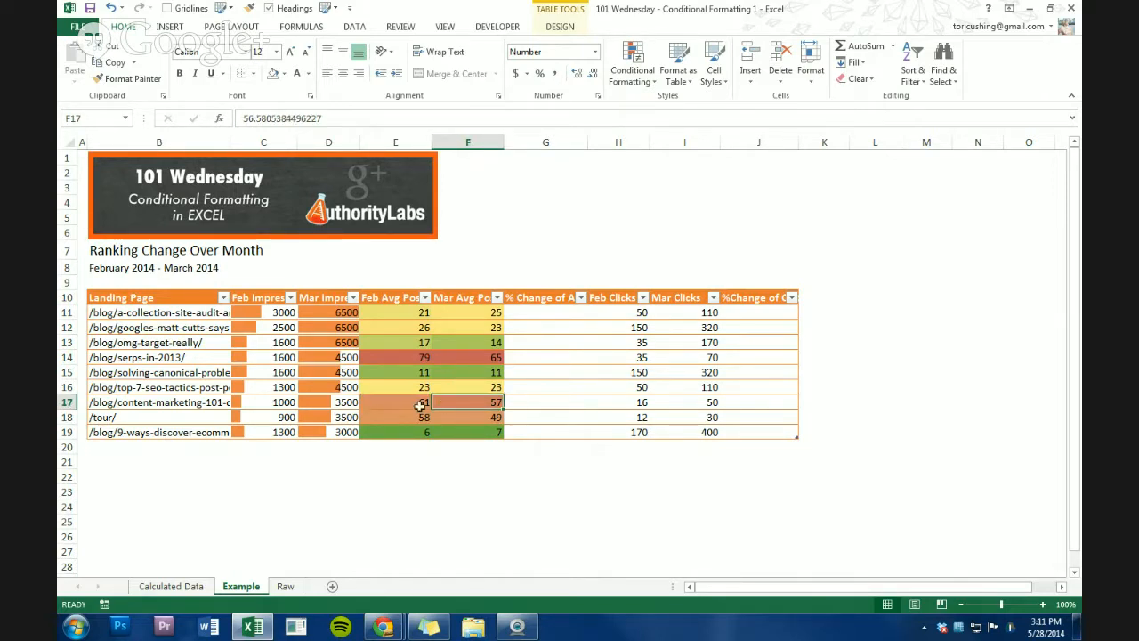
pyautogui.click(418, 402)
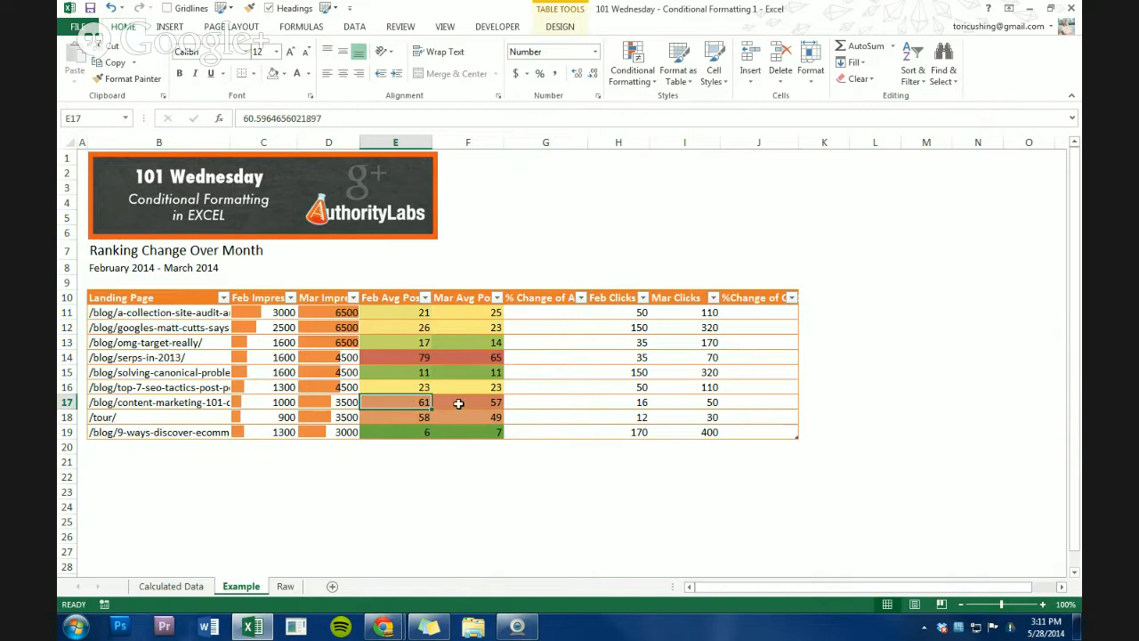
pyautogui.click(458, 404)
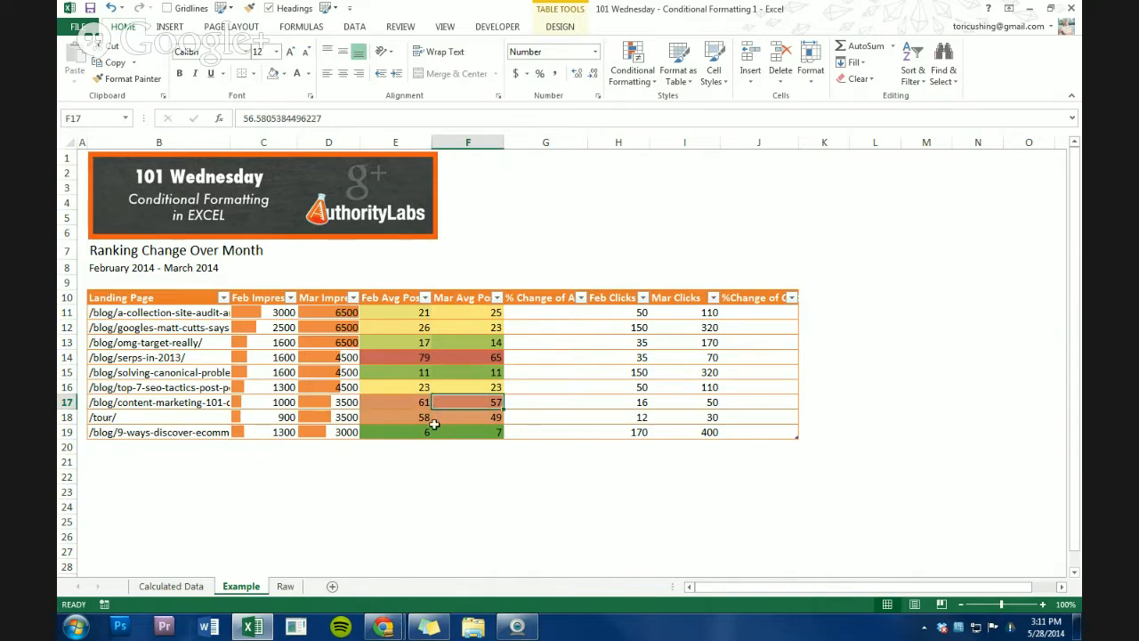
pyautogui.click(407, 405)
pyautogui.click(424, 433)
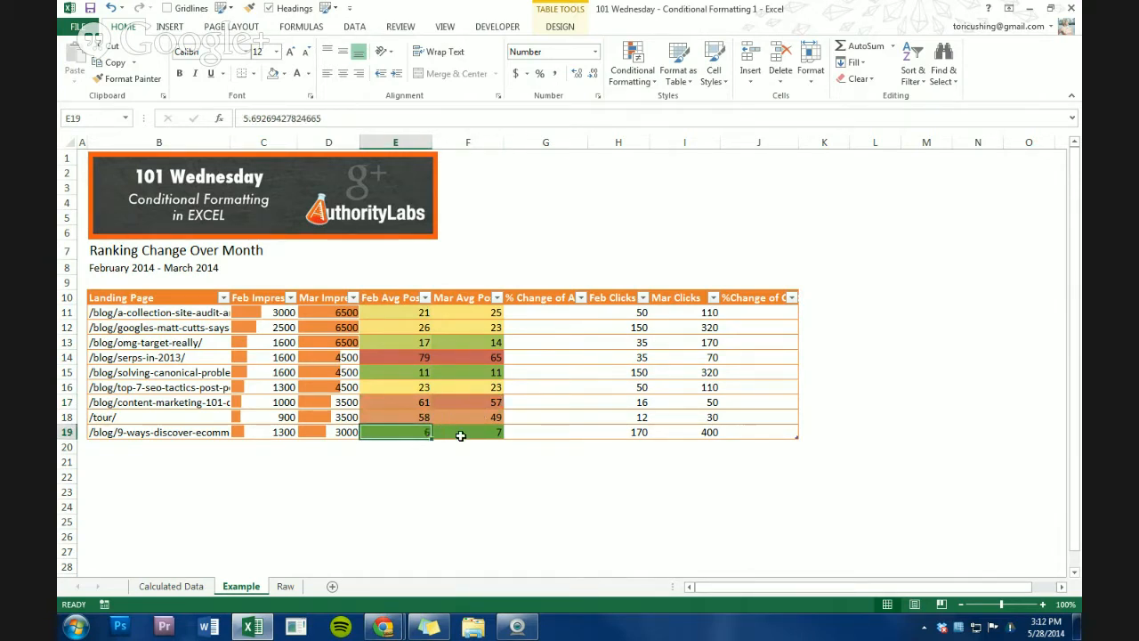
pyautogui.click(425, 356)
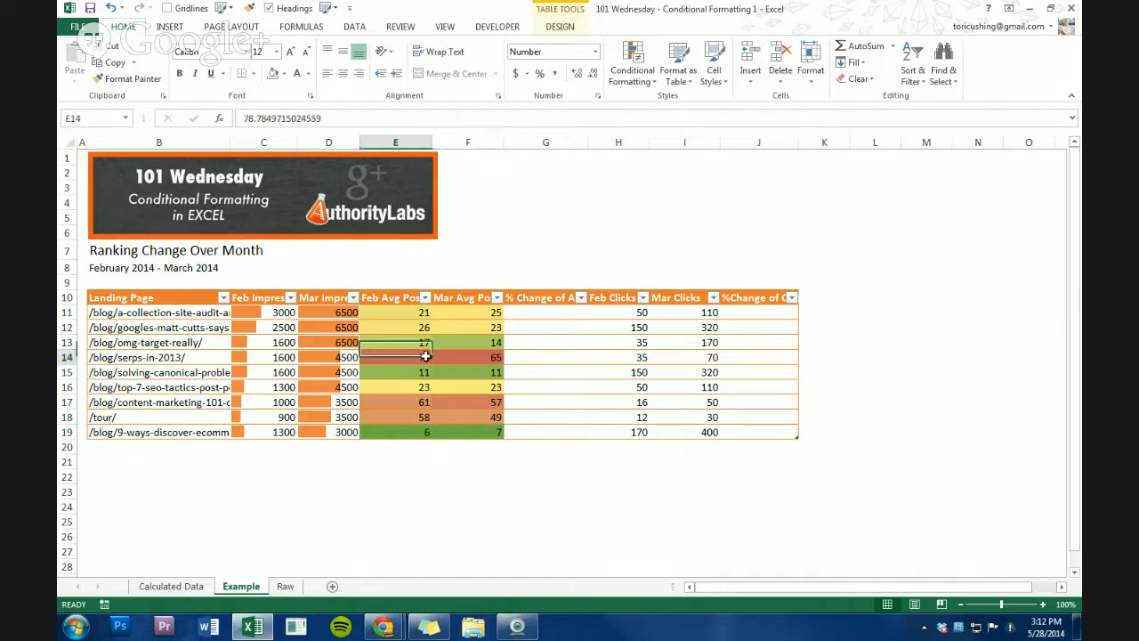
pyautogui.click(472, 357)
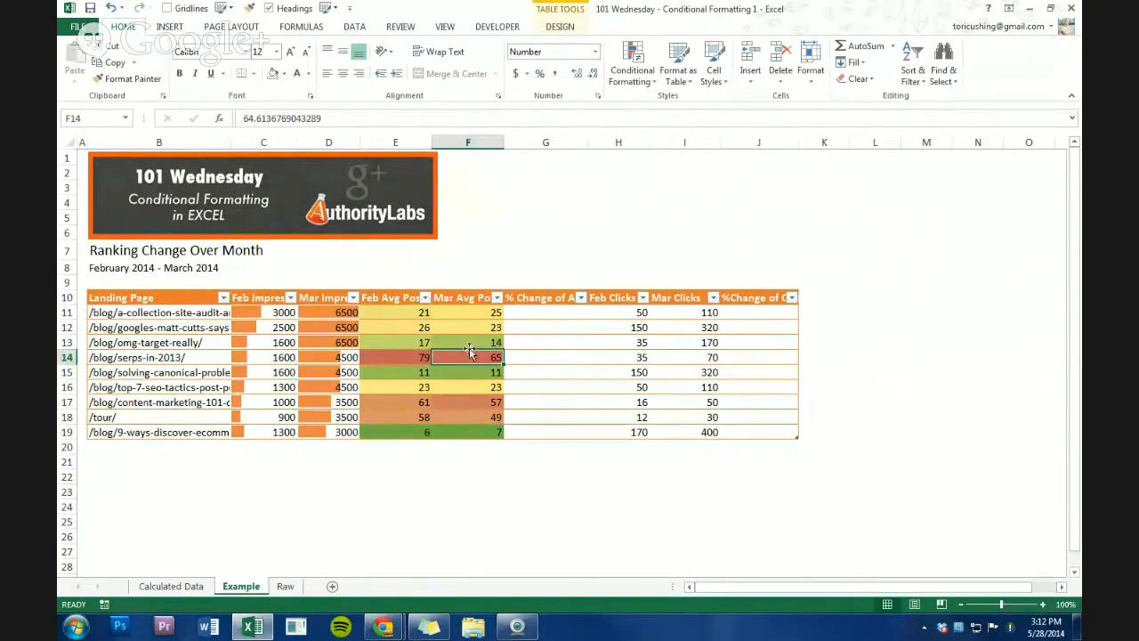
# Calculate the average position change in G11 with =([@[Feb Avg Position]]-[@[Mar Avg Position]])/[@[Mar Avg Position]], and review the formula
pyautogui.click(511, 343)
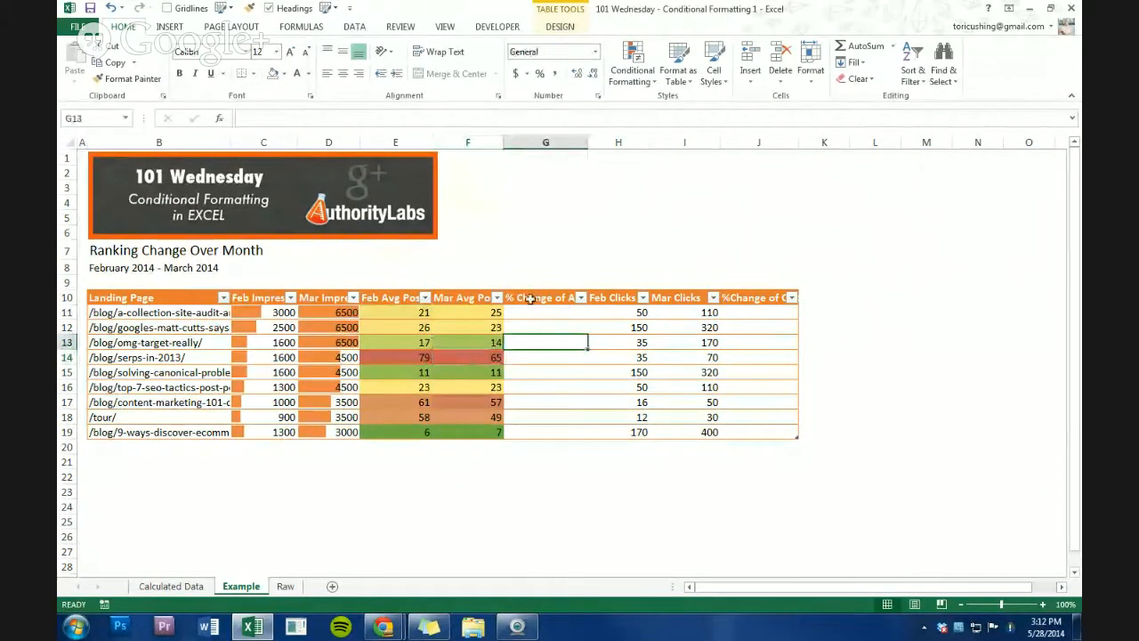
pyautogui.click(534, 314)
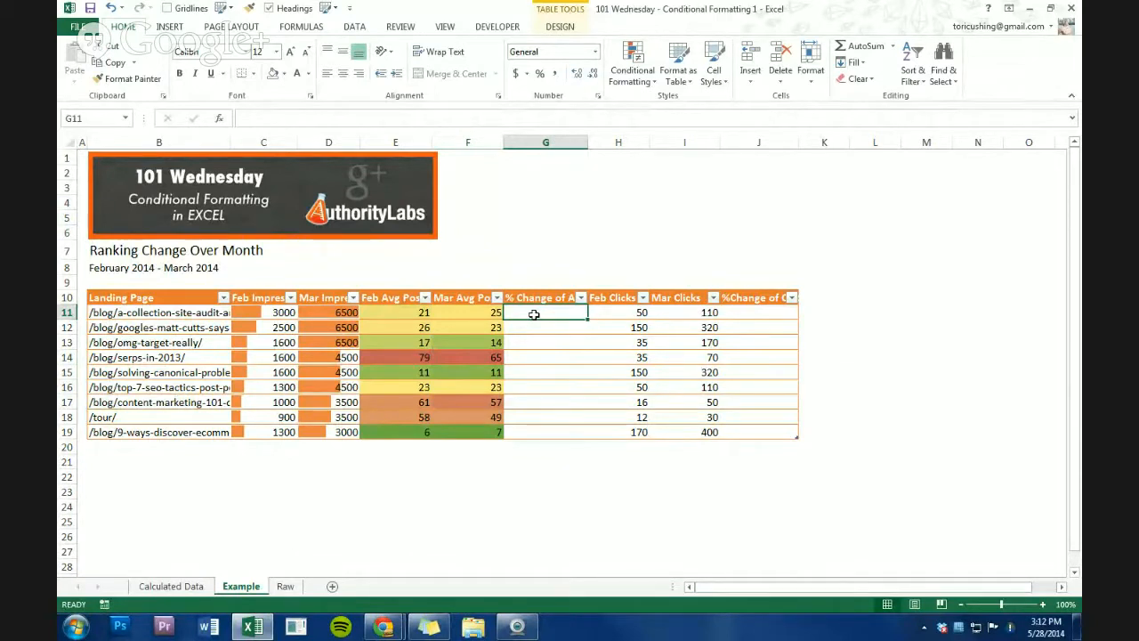
pyautogui.write('=')
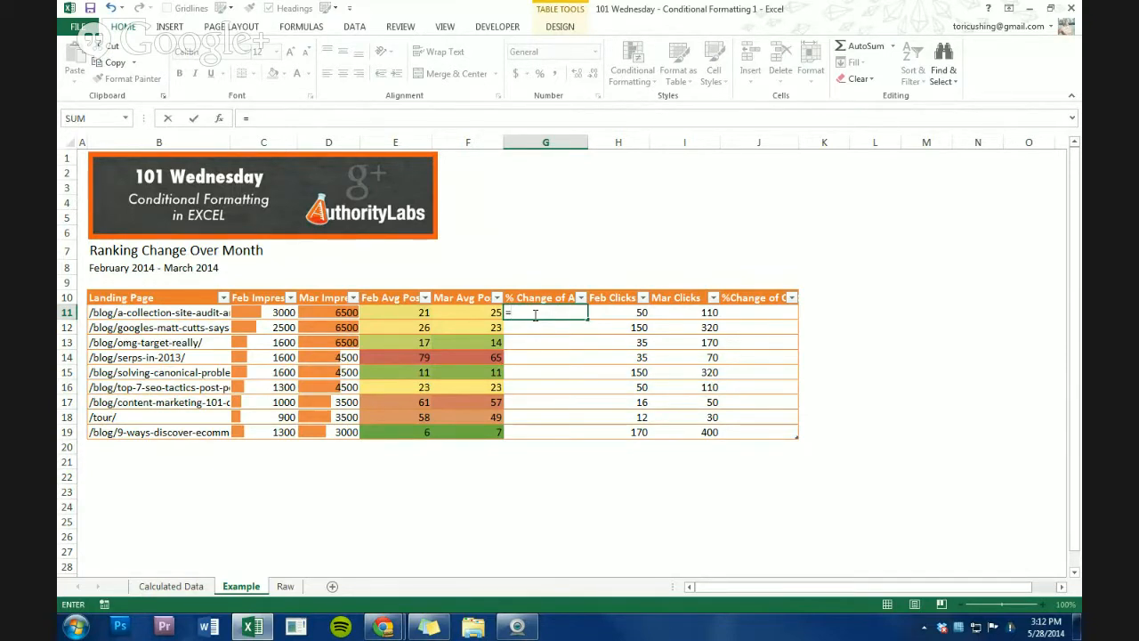
pyautogui.write('(')
pyautogui.click(396, 312)
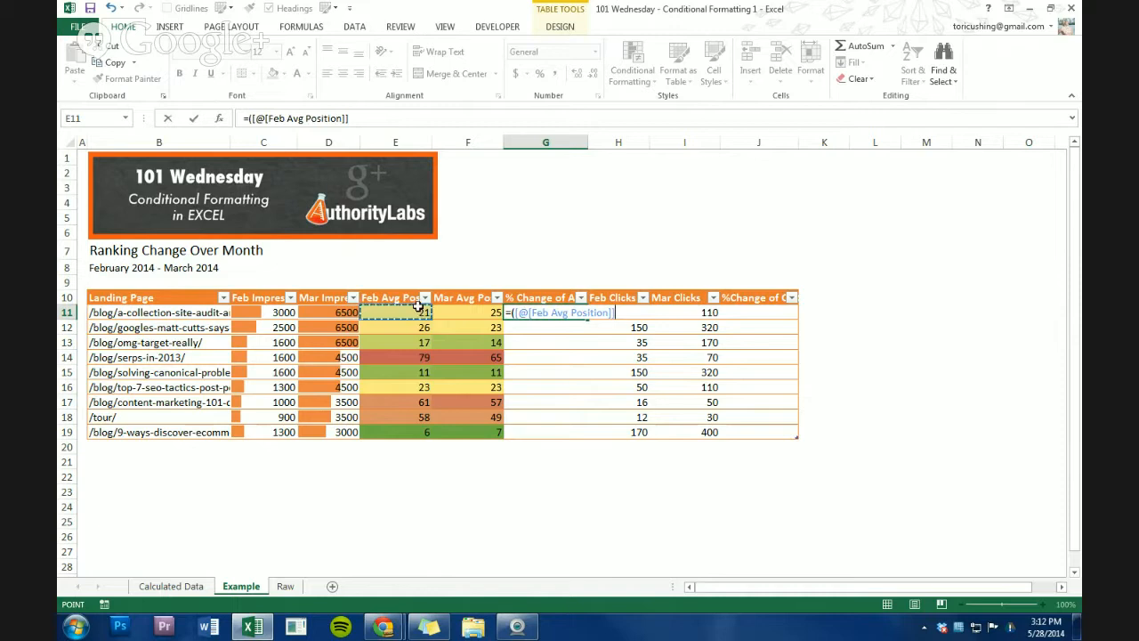
pyautogui.write('-')
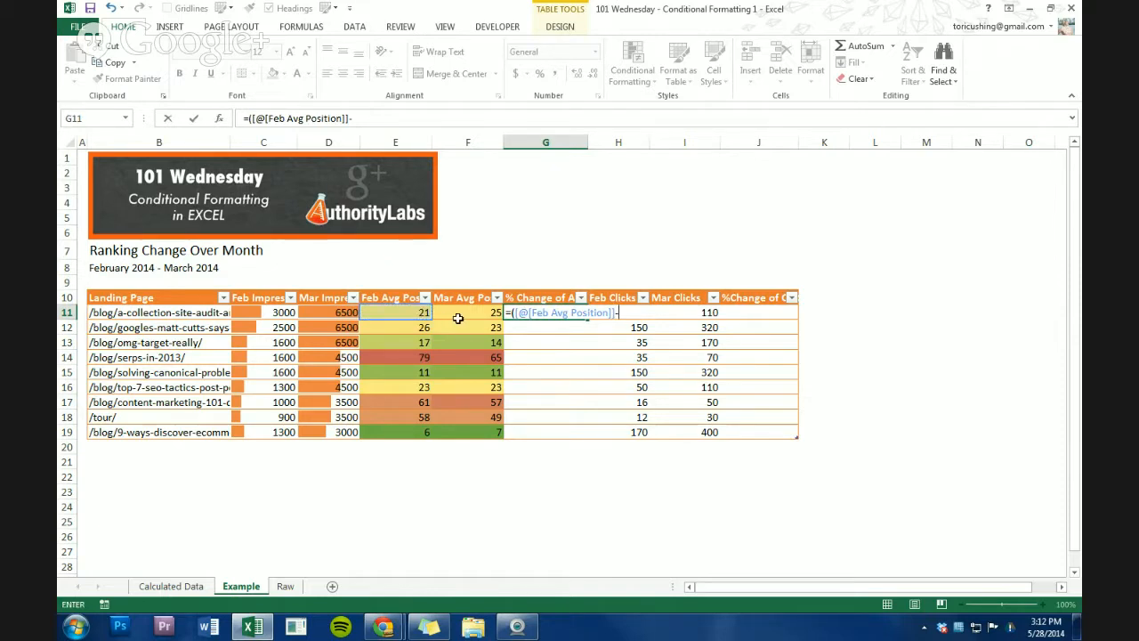
pyautogui.click(459, 315)
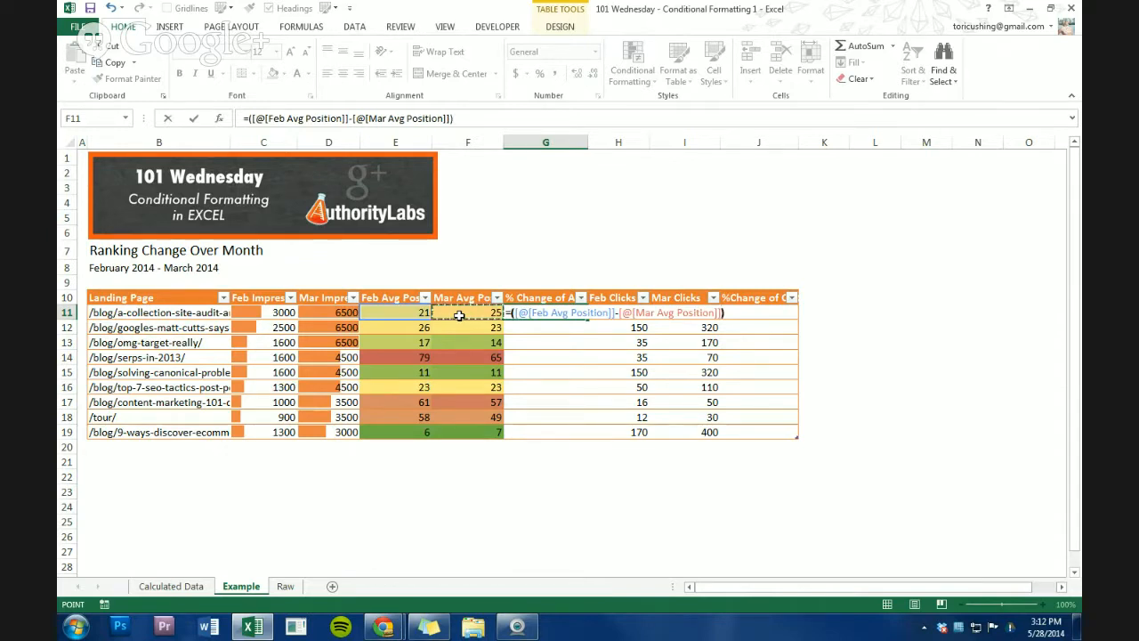
pyautogui.write(')/')
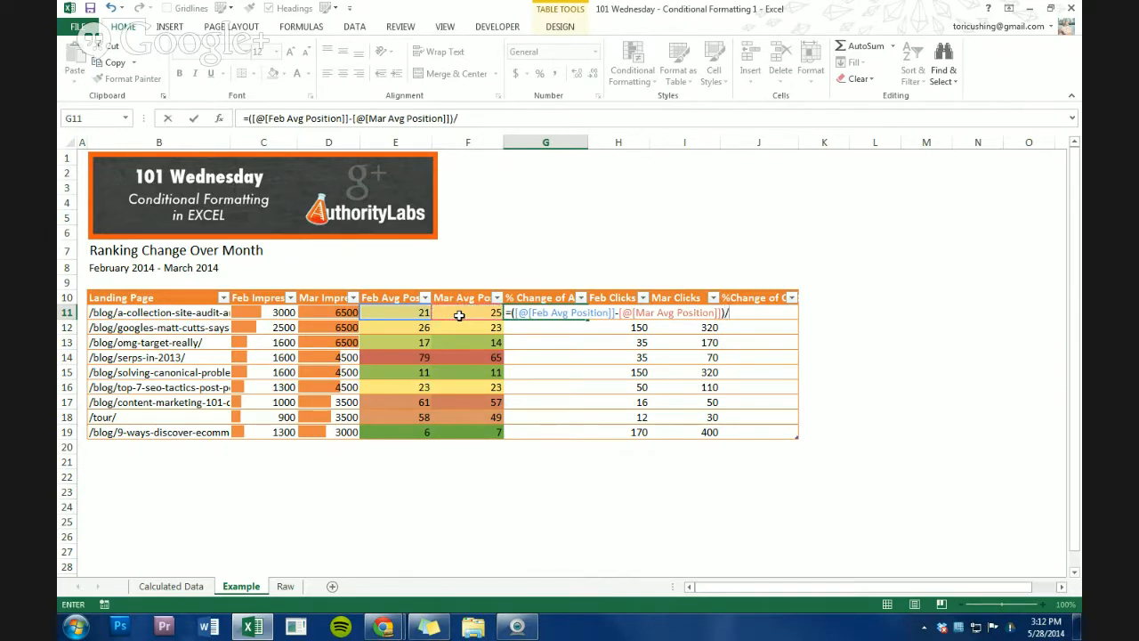
pyautogui.click(459, 315)
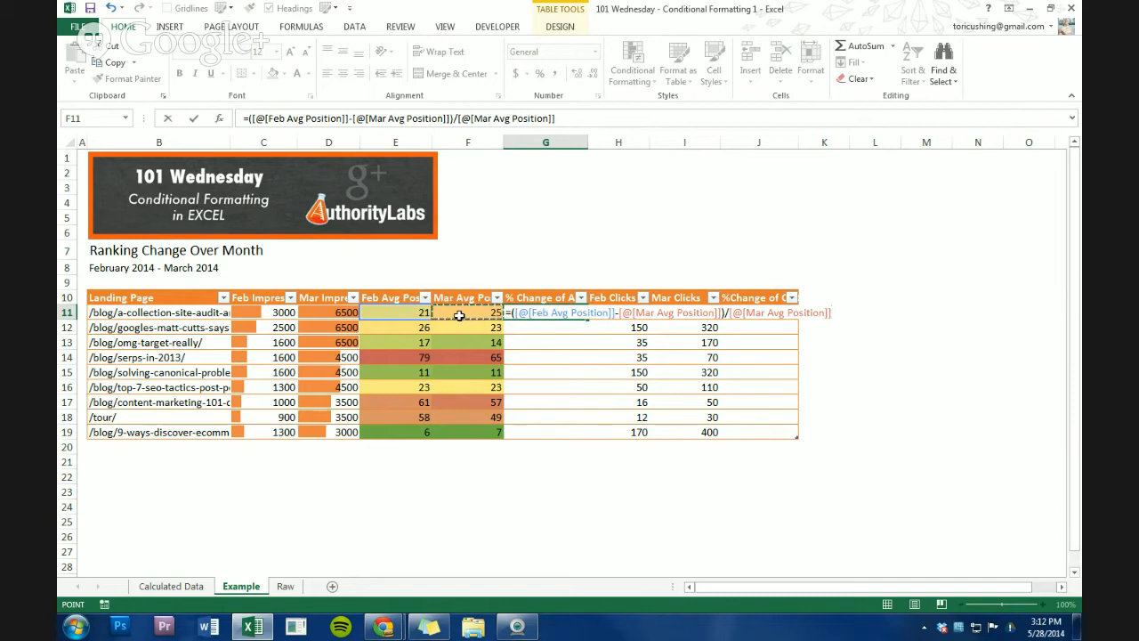
pyautogui.press('Return')
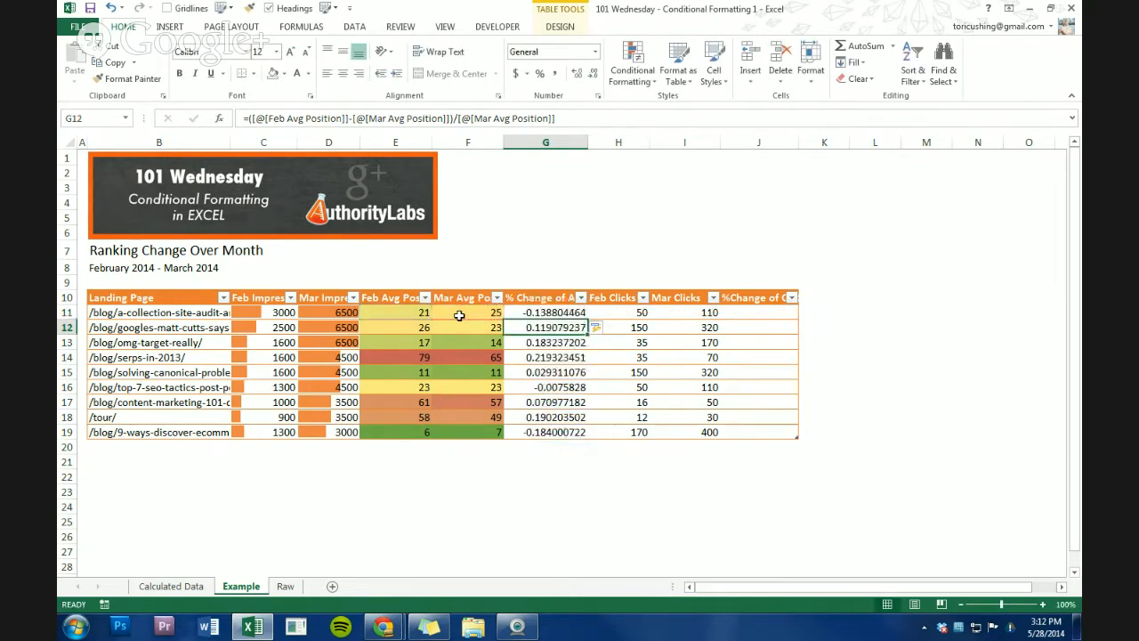
pyautogui.click(534, 313)
pyautogui.doubleClick(525, 313)
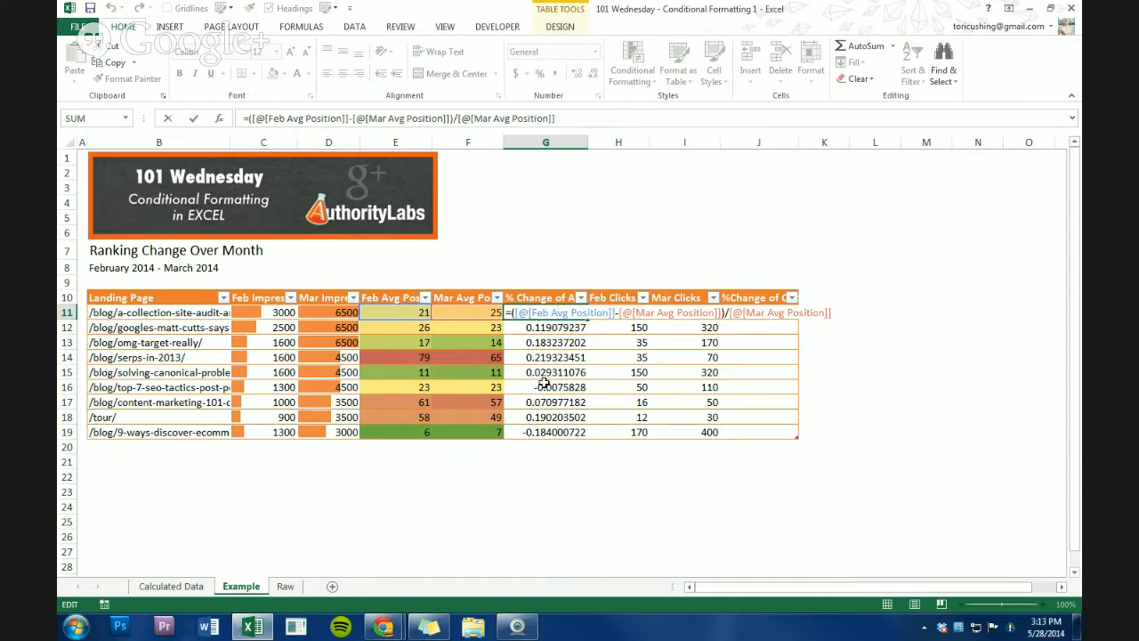
pyautogui.press('Return')
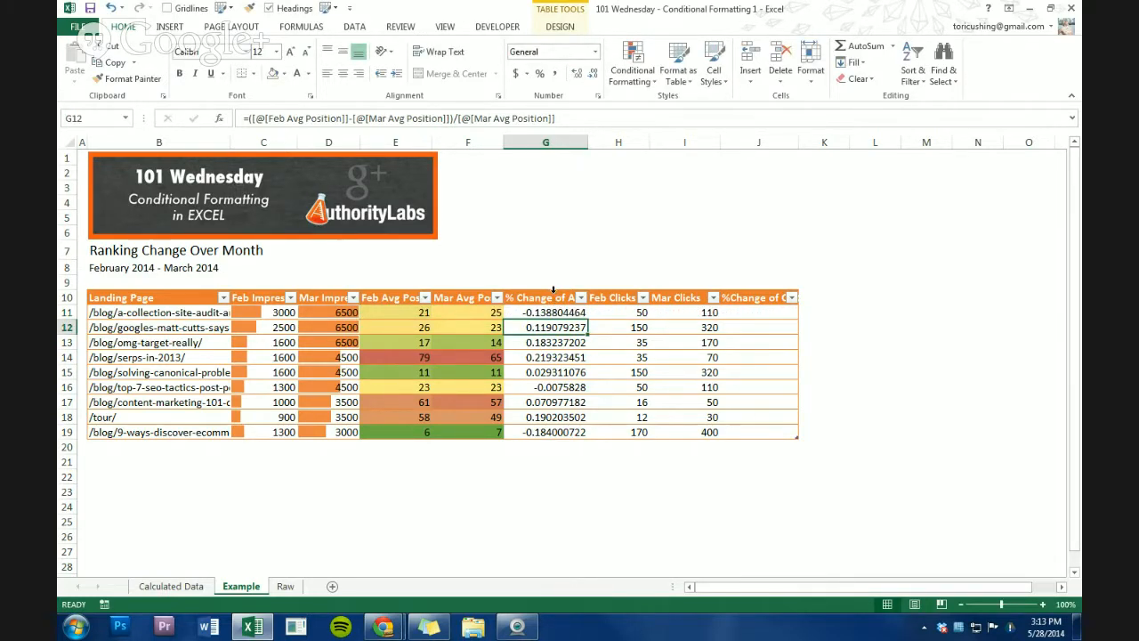
# Format the average position changes in G11:G19 as Percentage with no decimal places, and narrow column G
pyautogui.moveTo(547, 312); pyautogui.dragTo(547, 433)
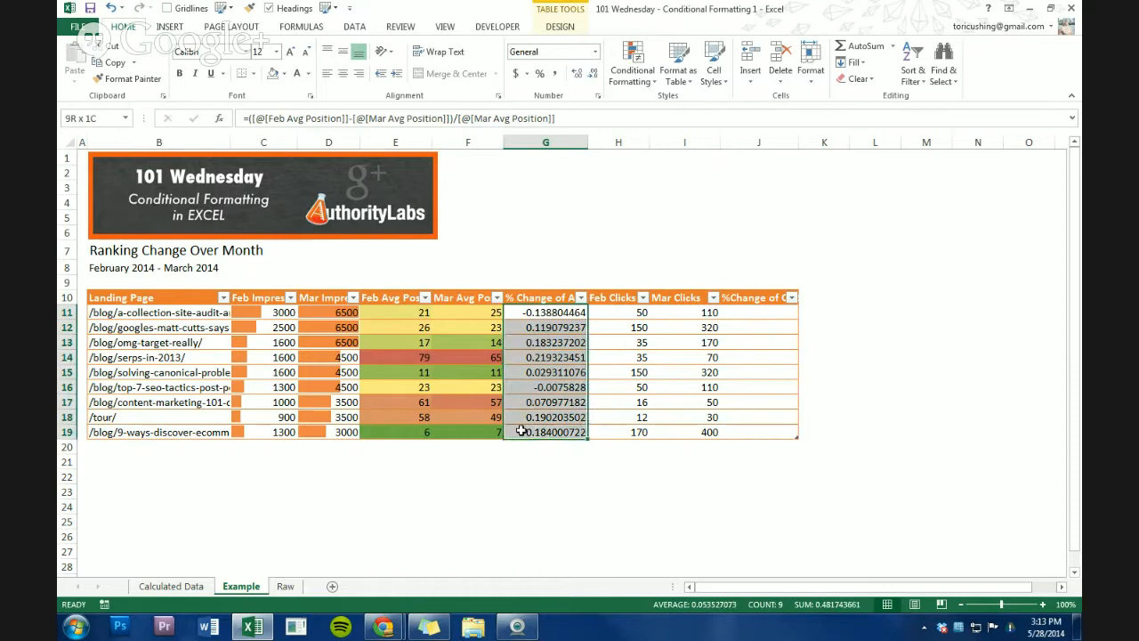
pyautogui.click(596, 54)
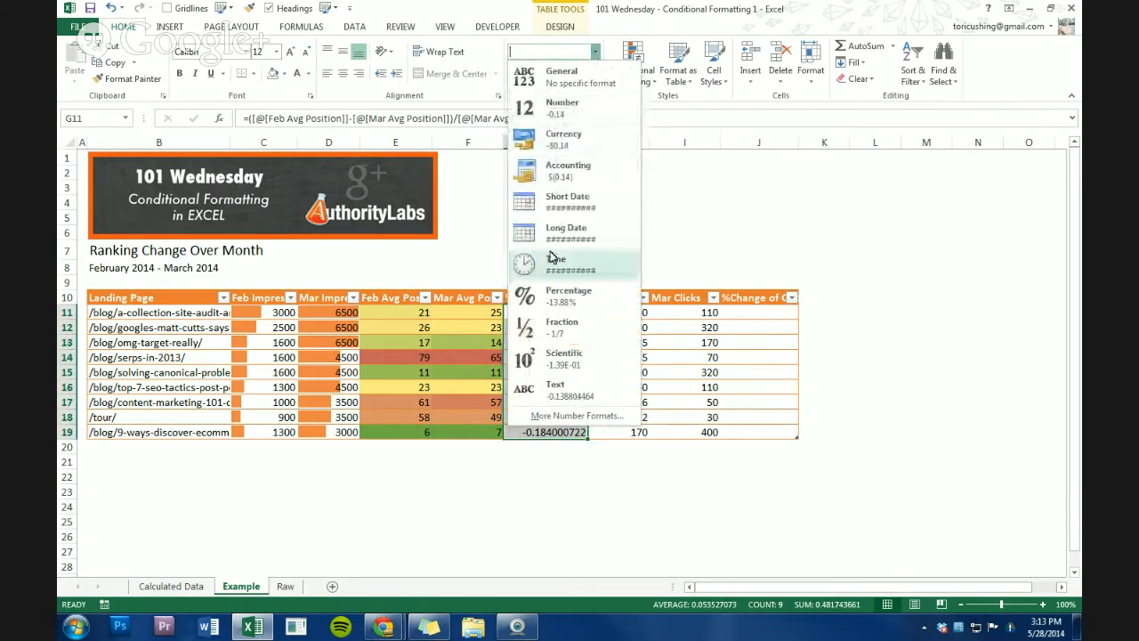
pyautogui.click(554, 305)
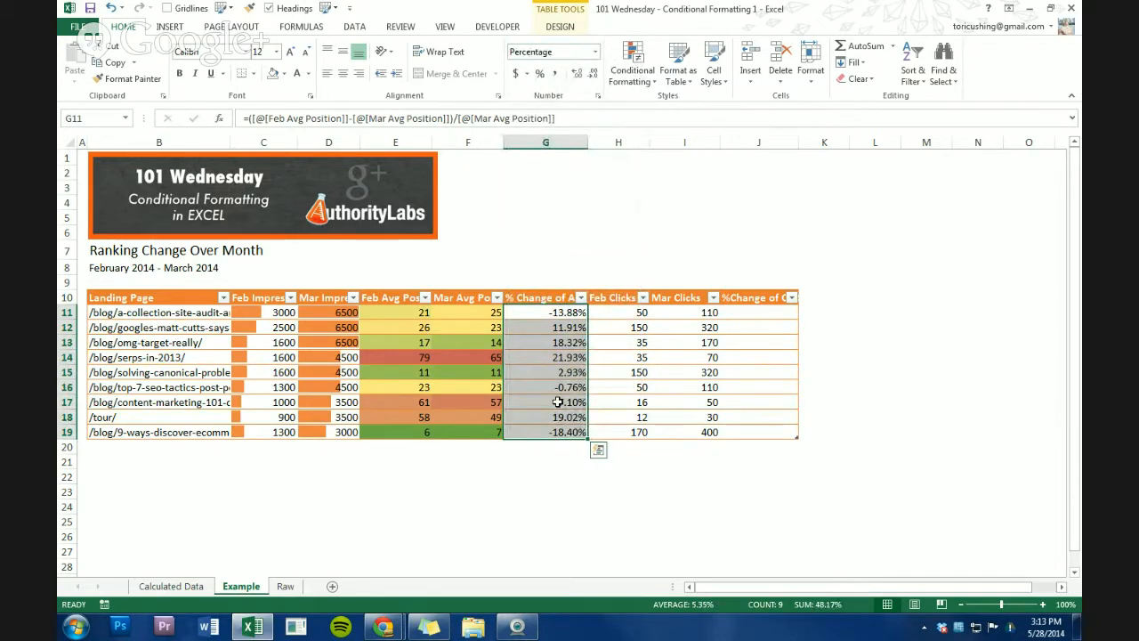
pyautogui.click(593, 78)
pyautogui.click(592, 79)
pyautogui.moveTo(584, 144); pyautogui.dragTo(566, 147)
pyautogui.click(542, 418)
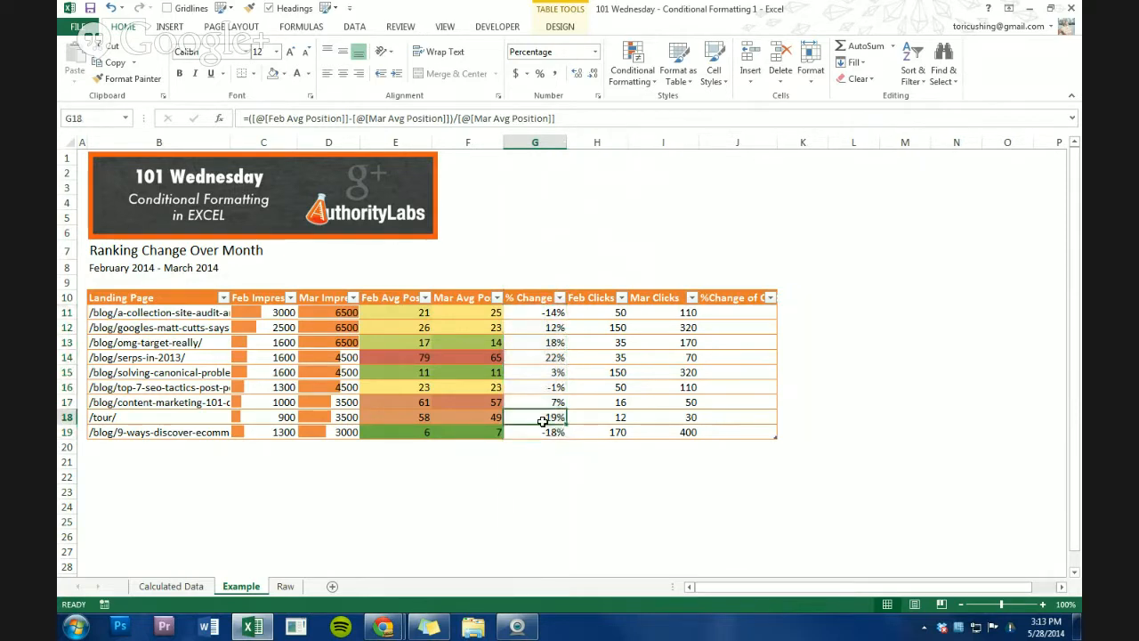
# Widen column G slightly and apply blue solid fill data bars to the percent changes in G11:G19
pyautogui.moveTo(559, 436); pyautogui.dragTo(561, 311)
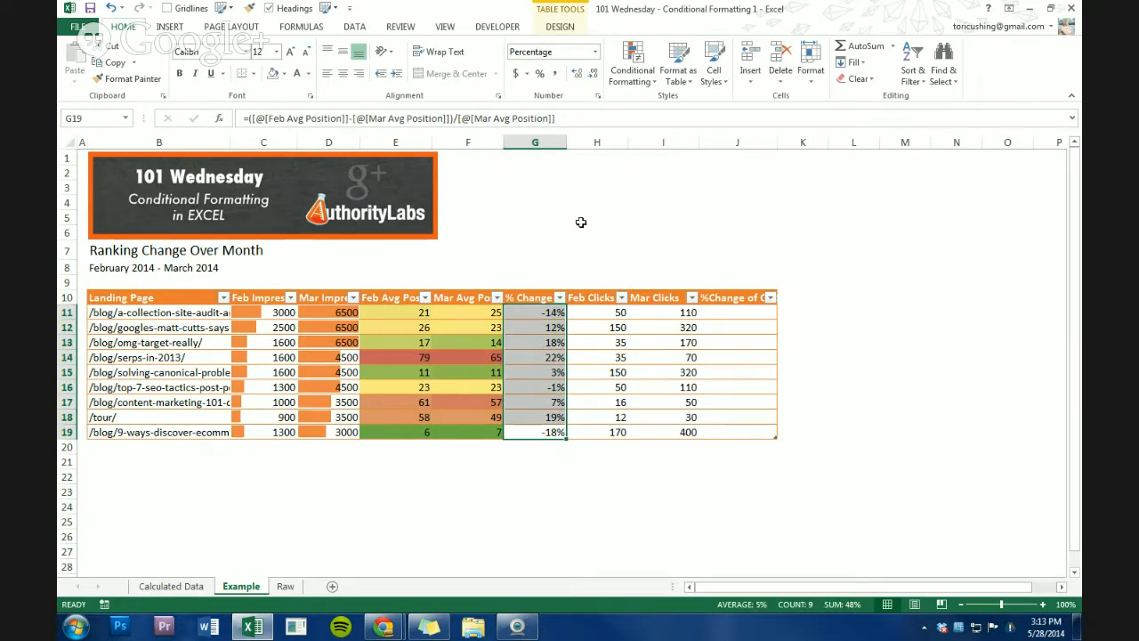
pyautogui.moveTo(564, 141); pyautogui.dragTo(568, 141)
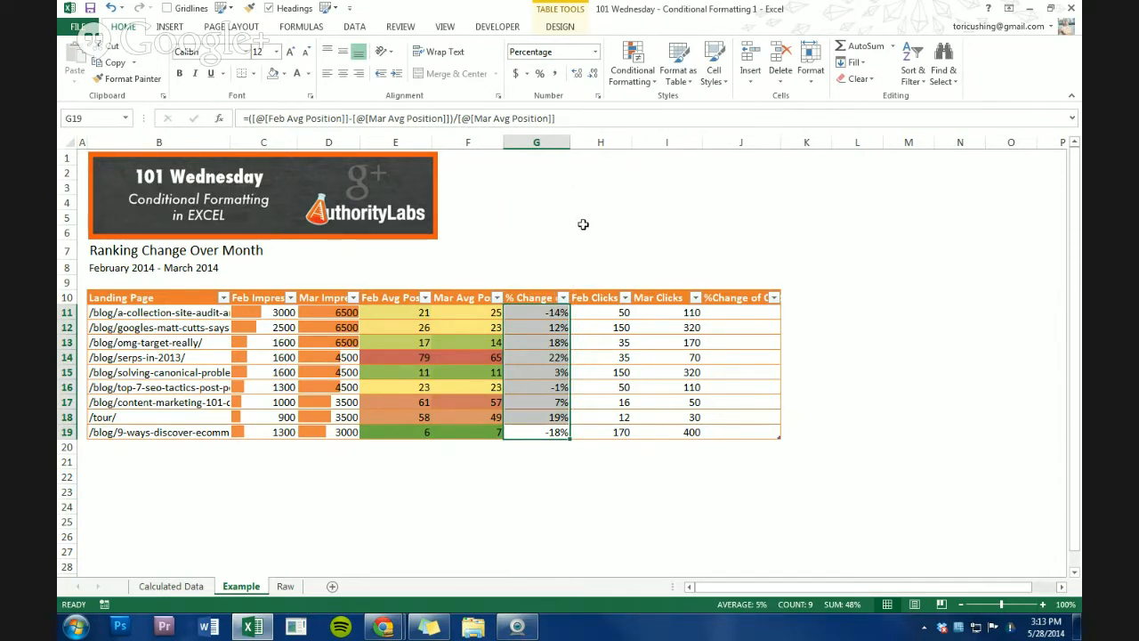
pyautogui.click(643, 73)
pyautogui.moveTo(650, 169)
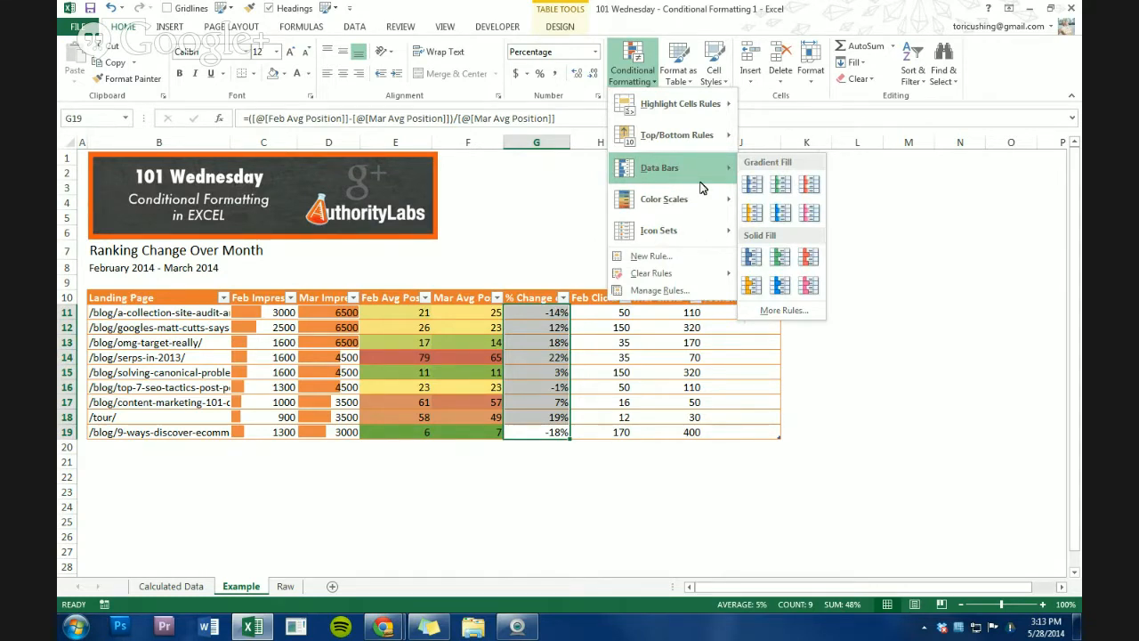
pyautogui.click(757, 267)
pyautogui.press('Up')
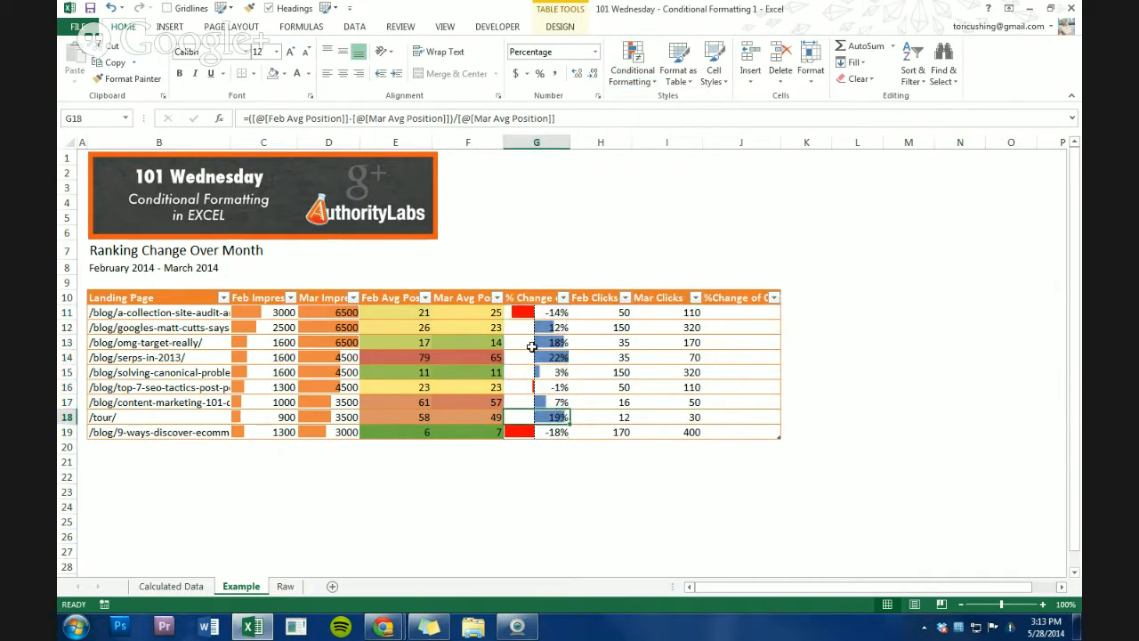
pyautogui.click(533, 434)
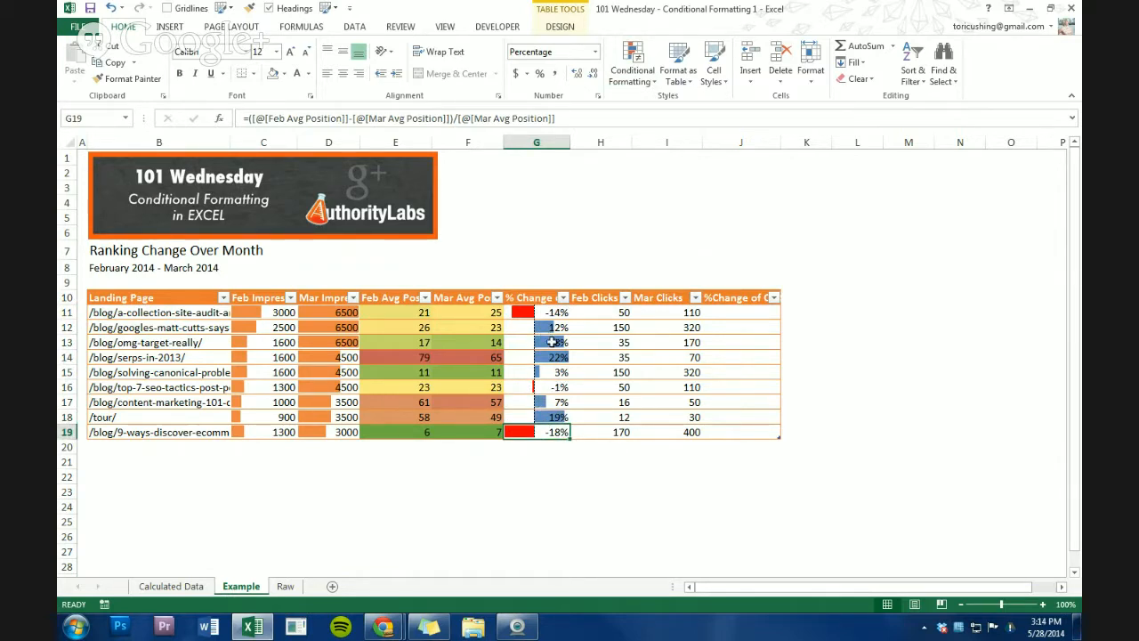
# Edit the data bar rule for G11:G19 to use a darker blue theme color for the bars
pyautogui.moveTo(544, 313); pyautogui.dragTo(533, 432)
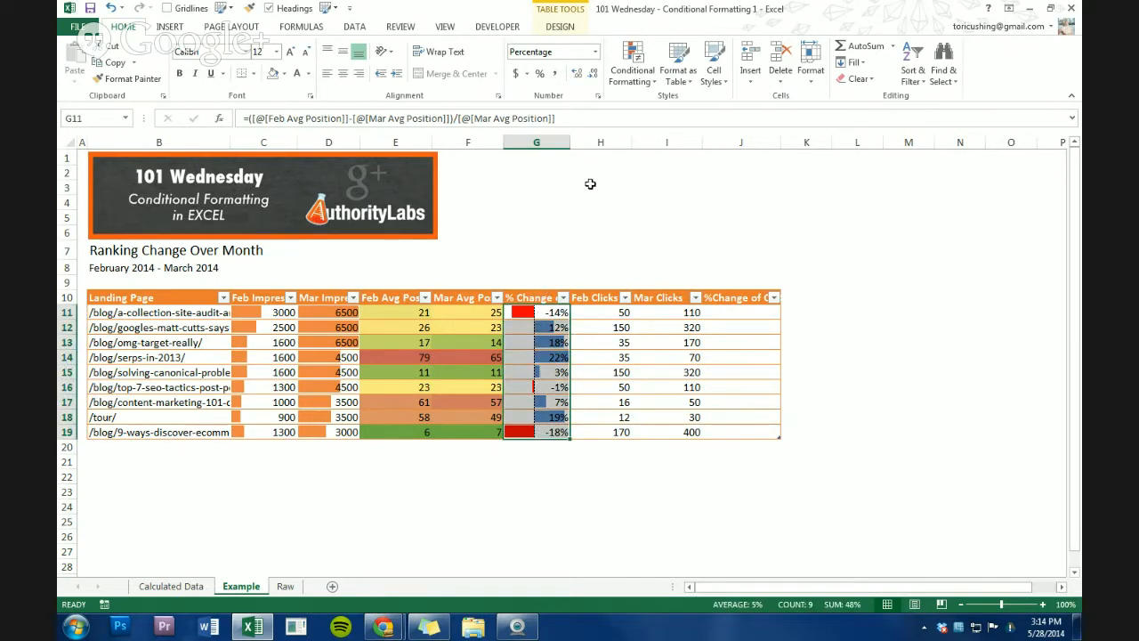
pyautogui.click(634, 76)
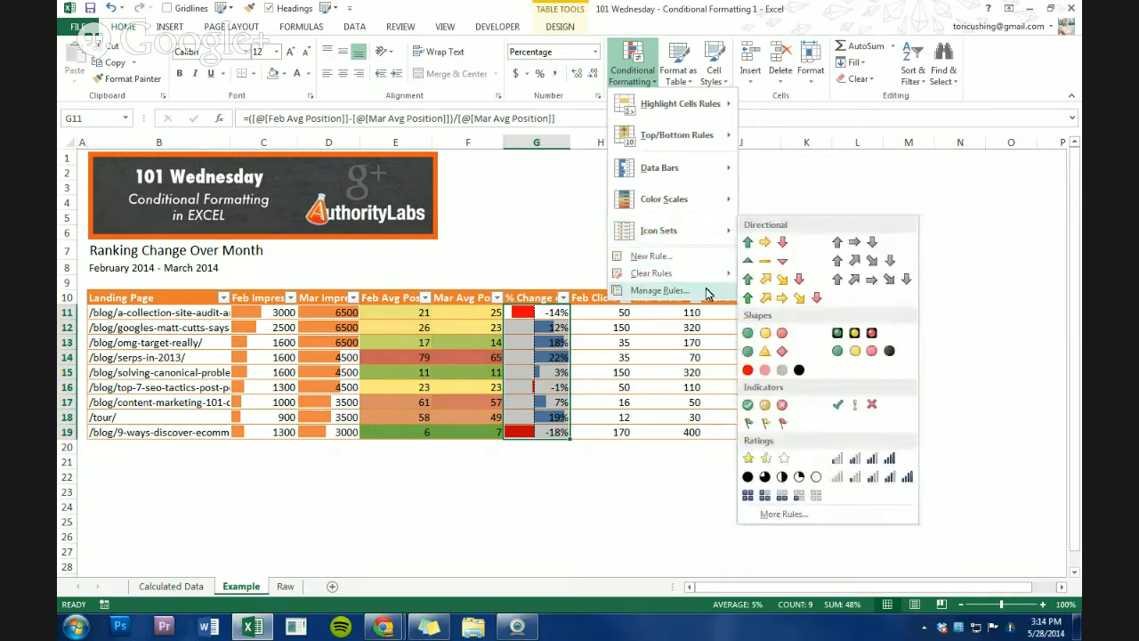
pyautogui.click(663, 288)
pyautogui.doubleClick(569, 319)
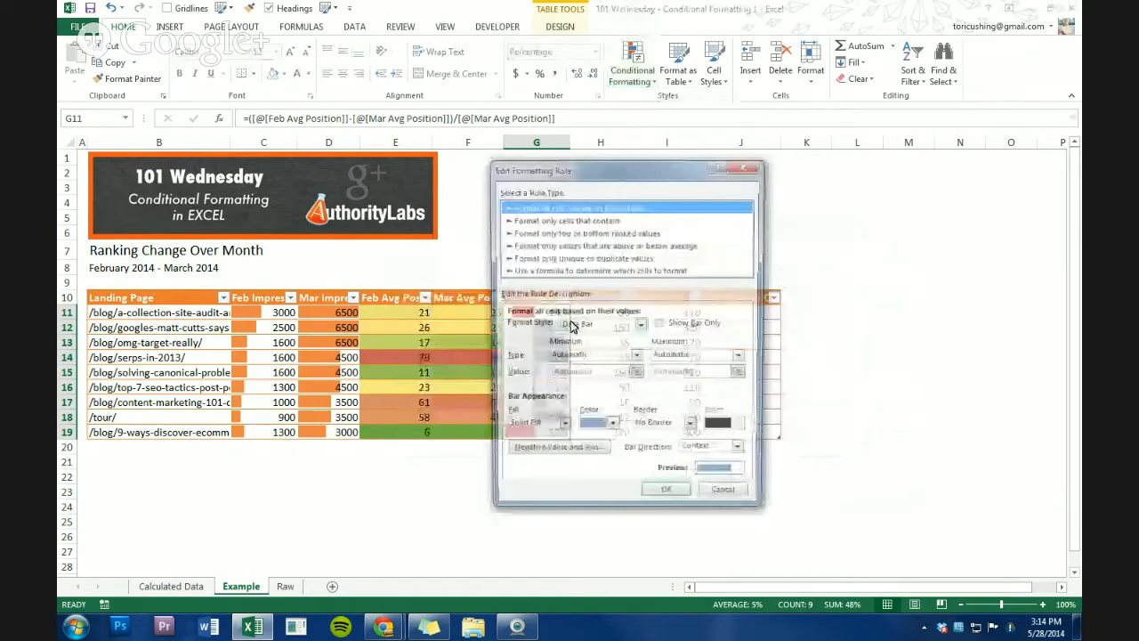
pyautogui.click(612, 428)
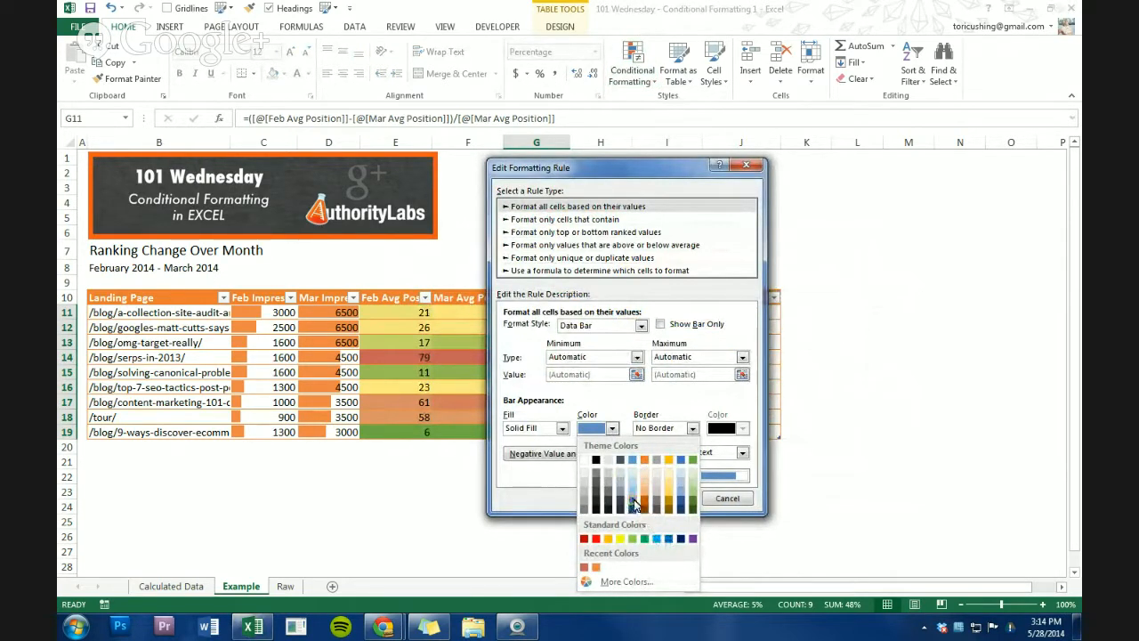
pyautogui.click(633, 503)
pyautogui.click(657, 496)
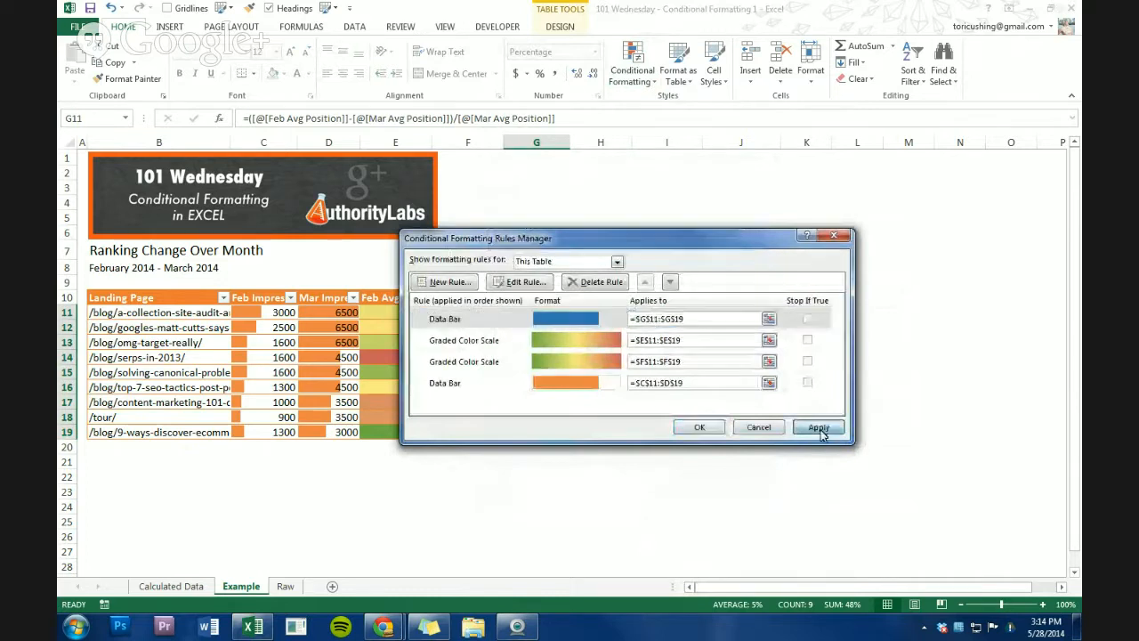
pyautogui.click(689, 427)
pyautogui.click(553, 386)
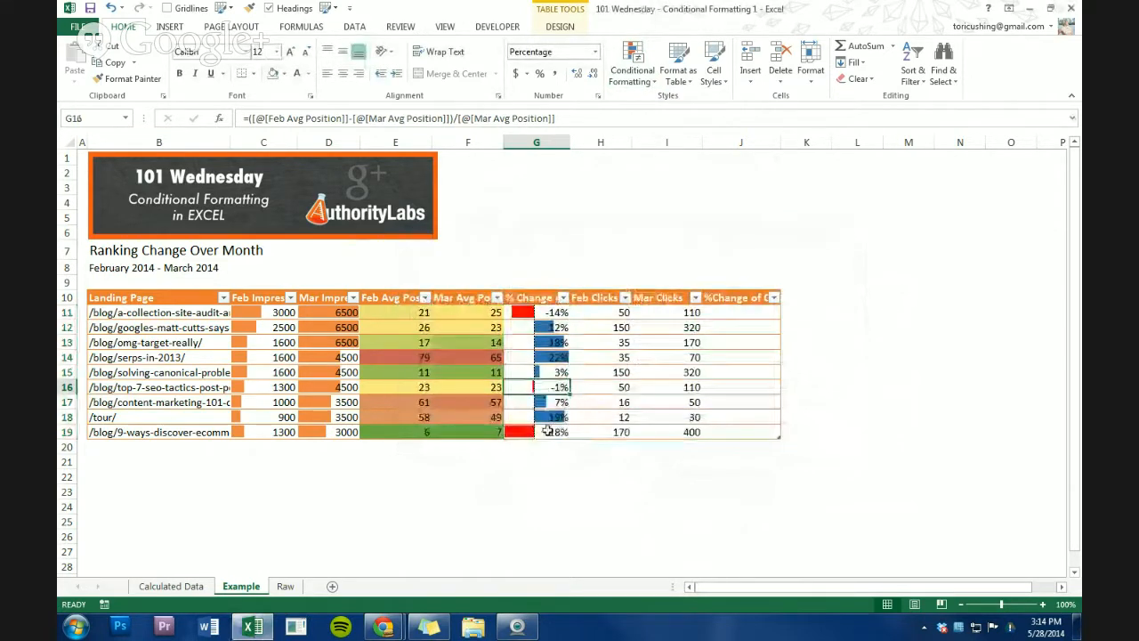
pyautogui.click(548, 312)
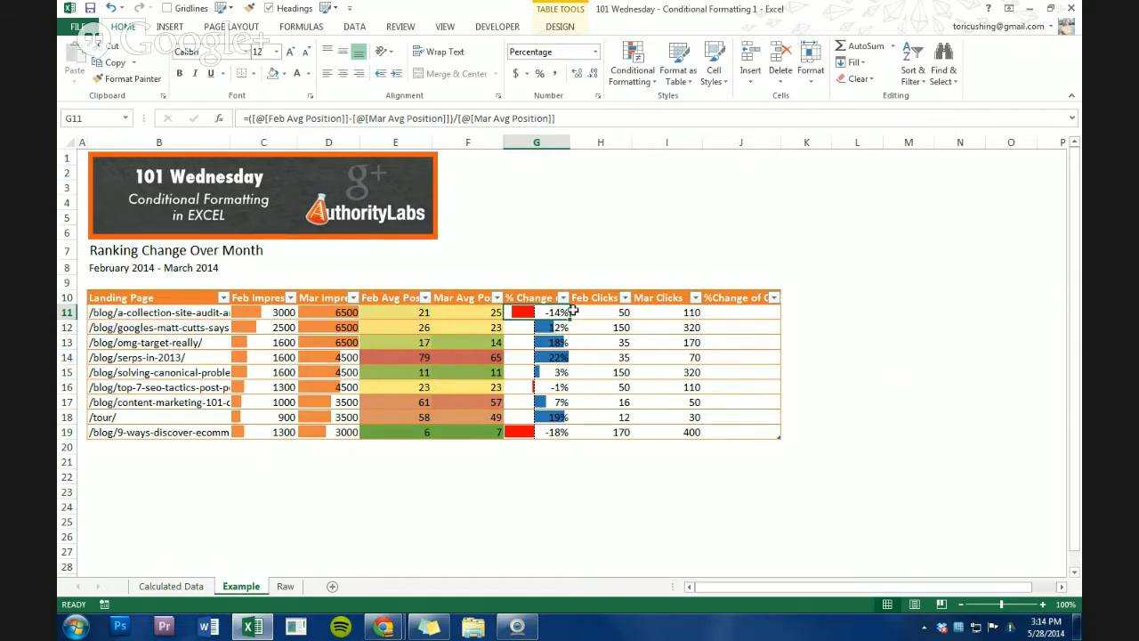
pyautogui.click(552, 386)
# Set the data bar rule for G11:G19 to Show Bar Only, hiding the percentage values
pyautogui.moveTo(544, 315); pyautogui.dragTo(542, 432)
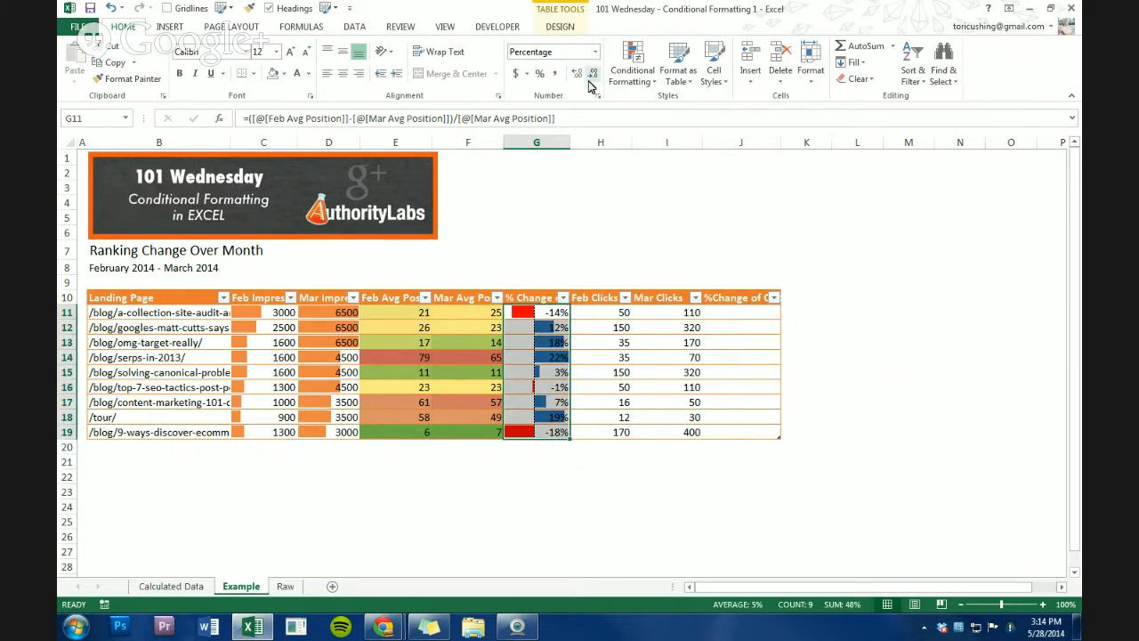
pyautogui.click(630, 69)
pyautogui.click(655, 289)
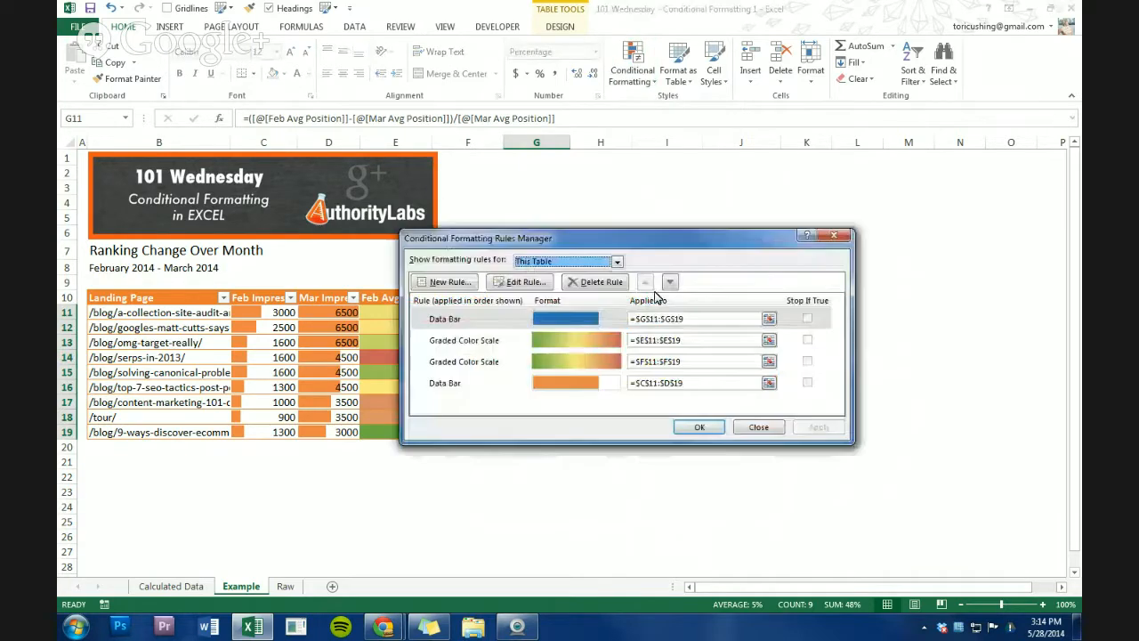
pyautogui.doubleClick(523, 321)
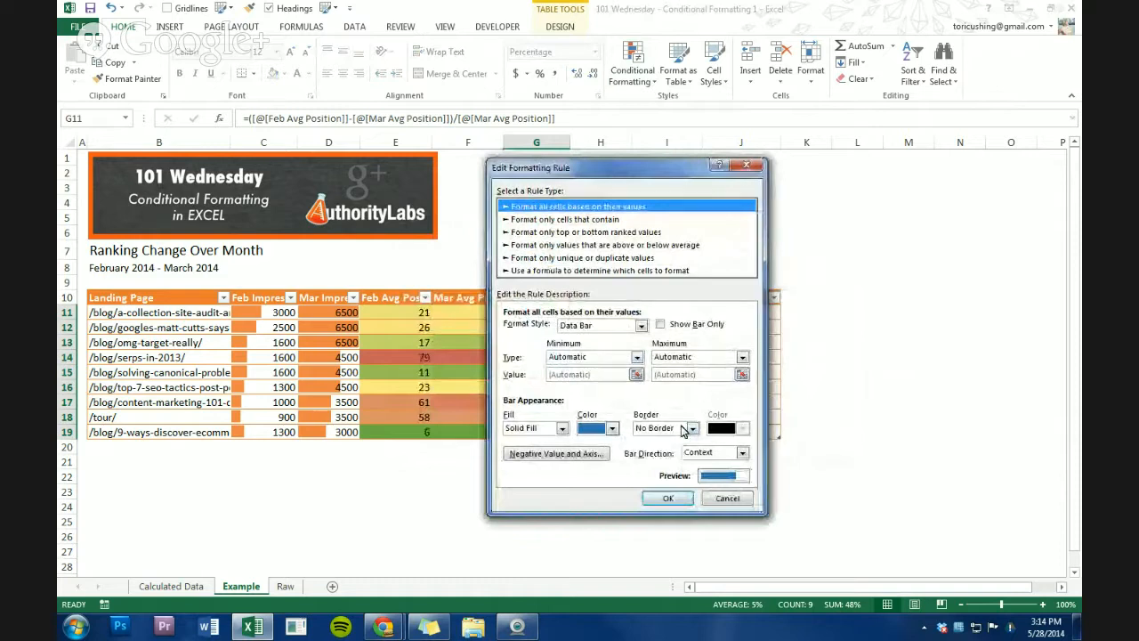
pyautogui.click(661, 325)
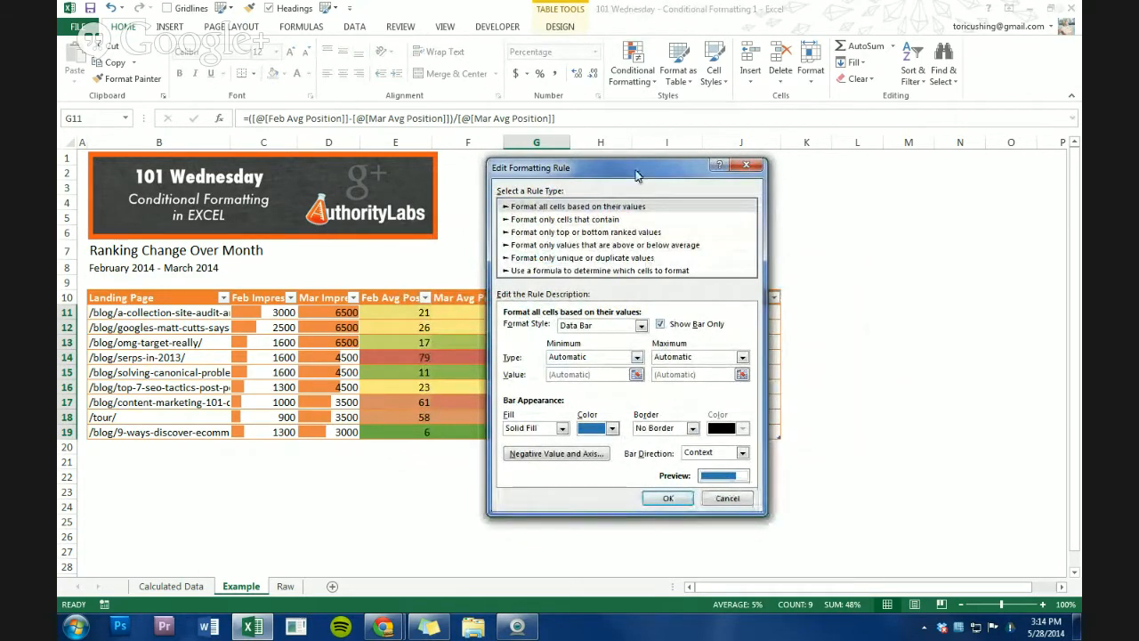
pyautogui.moveTo(639, 172); pyautogui.dragTo(789, 165)
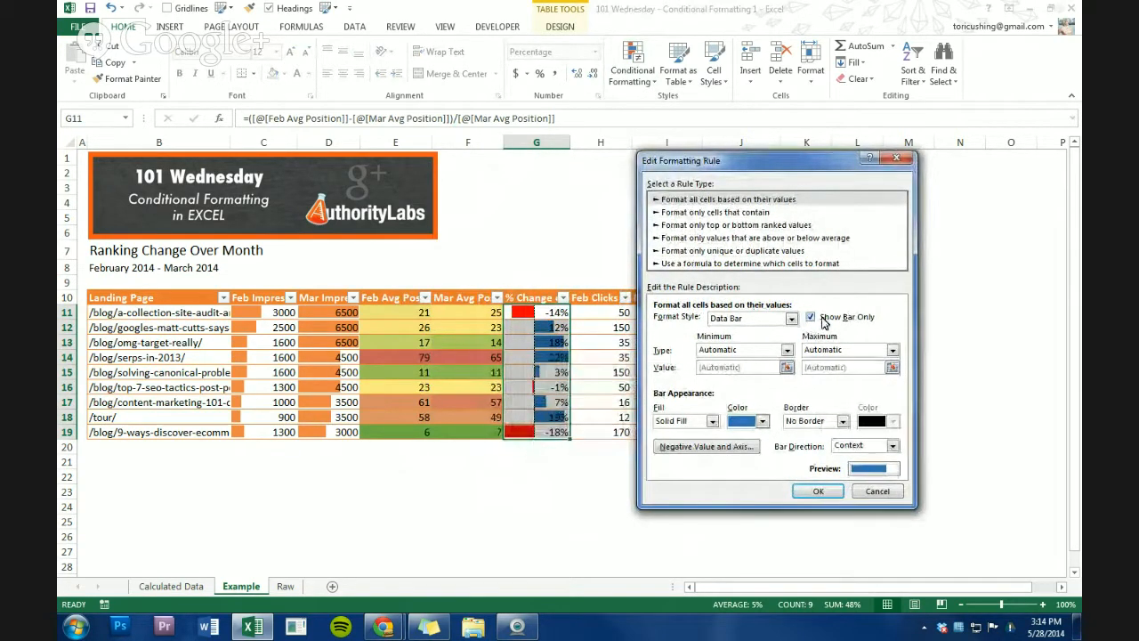
pyautogui.click(816, 492)
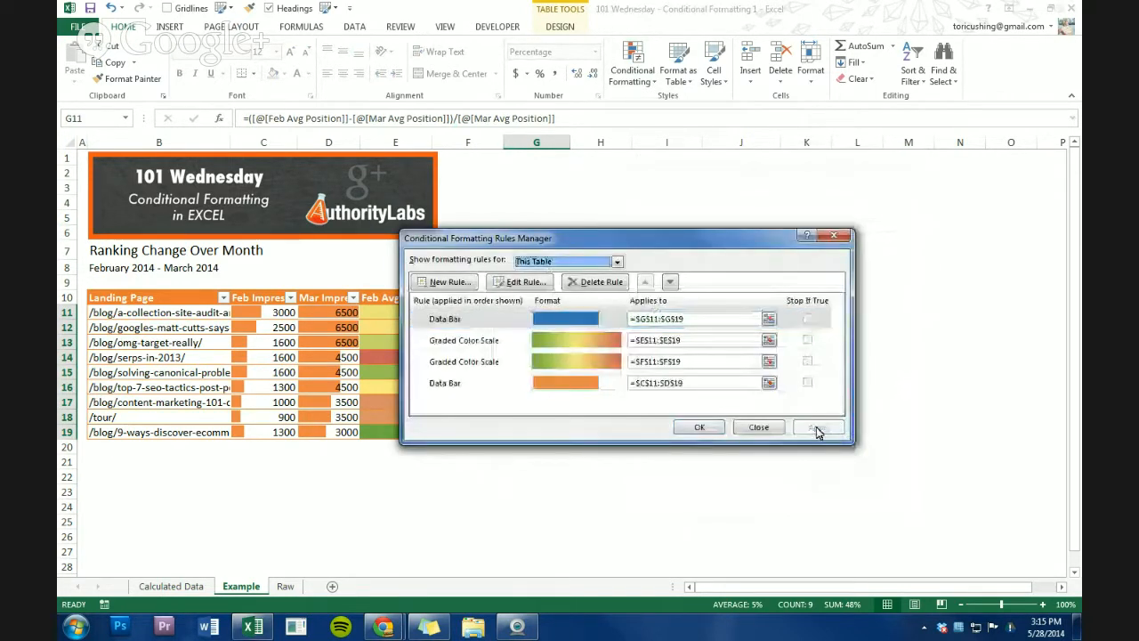
pyautogui.moveTo(650, 239); pyautogui.dragTo(850, 163)
pyautogui.click(886, 351)
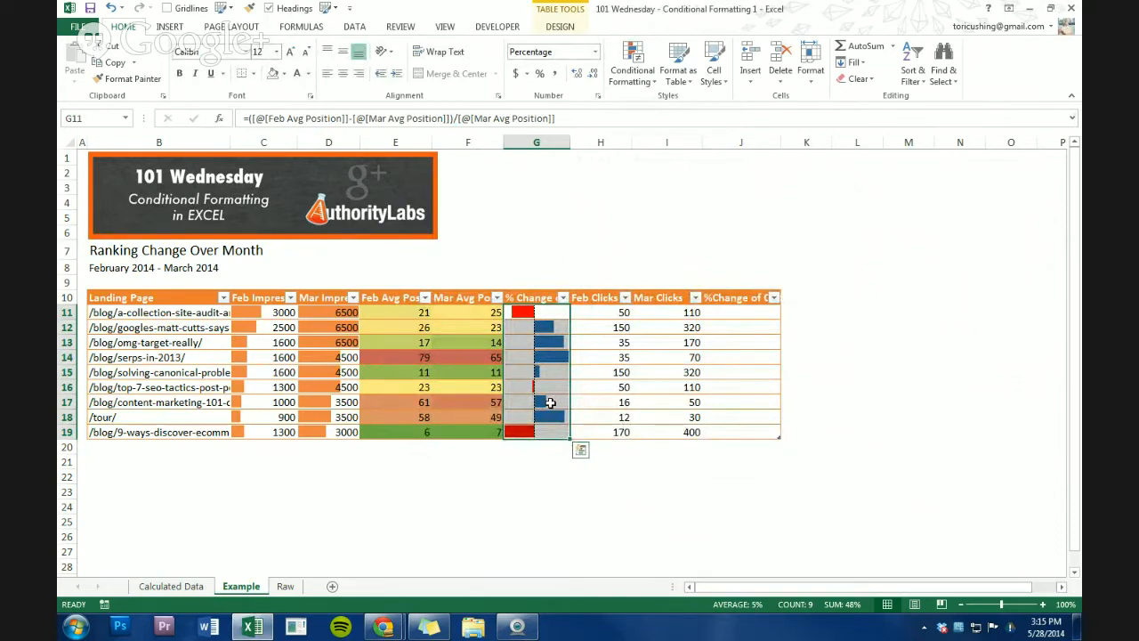
pyautogui.click(542, 324)
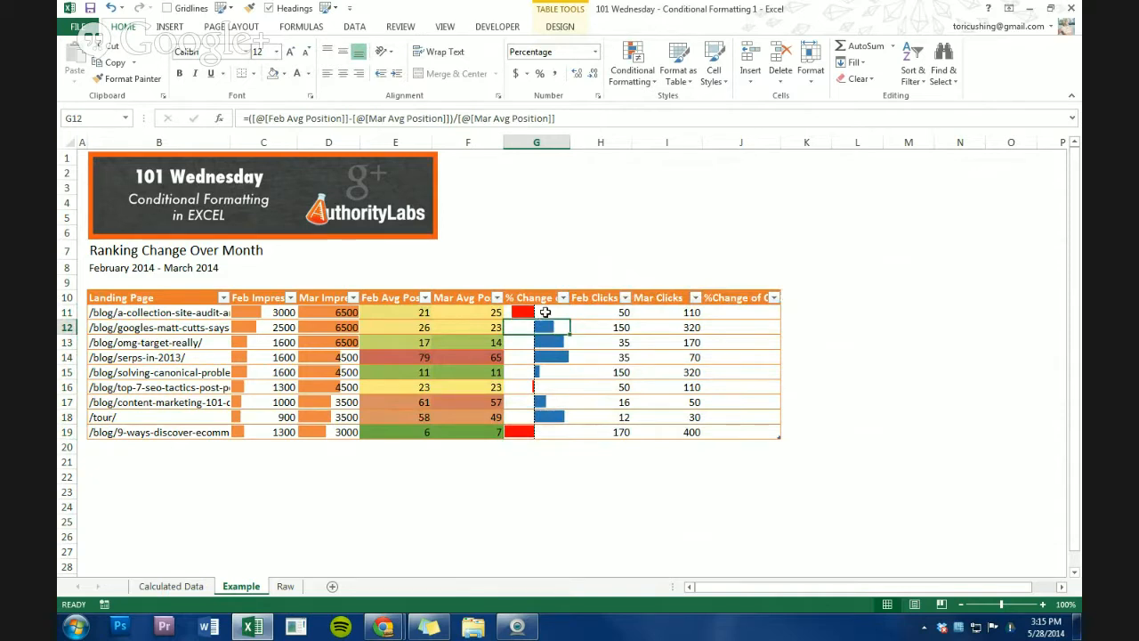
# Examine the position-change data bars in G11:G19, comparing individual cells with their formulas and landing pages
pyautogui.click(548, 311)
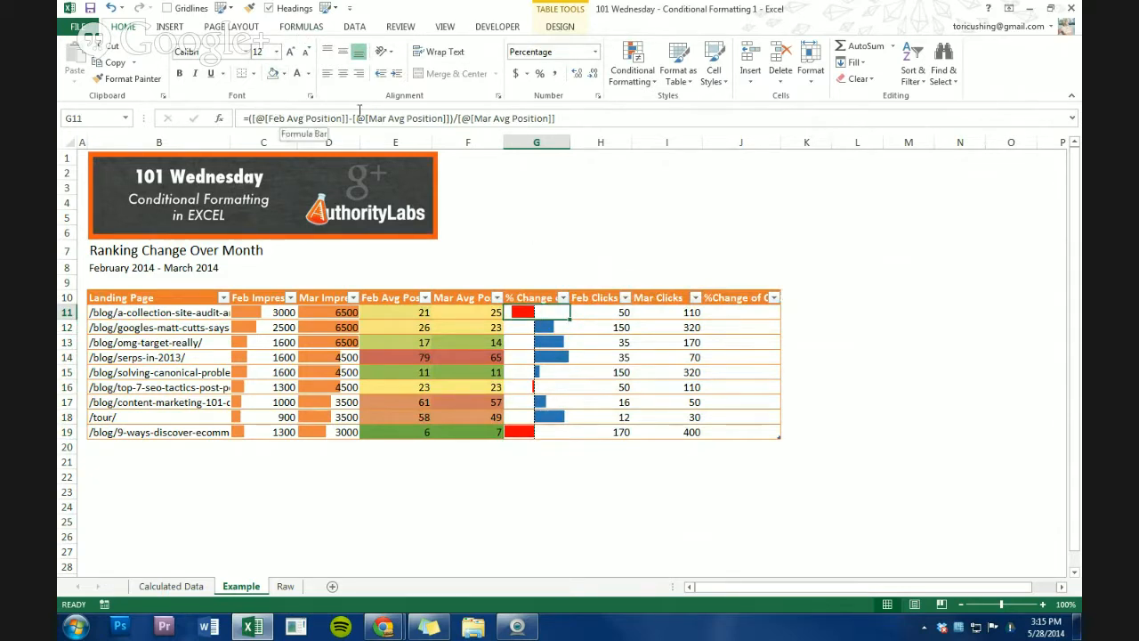
pyautogui.click(544, 343)
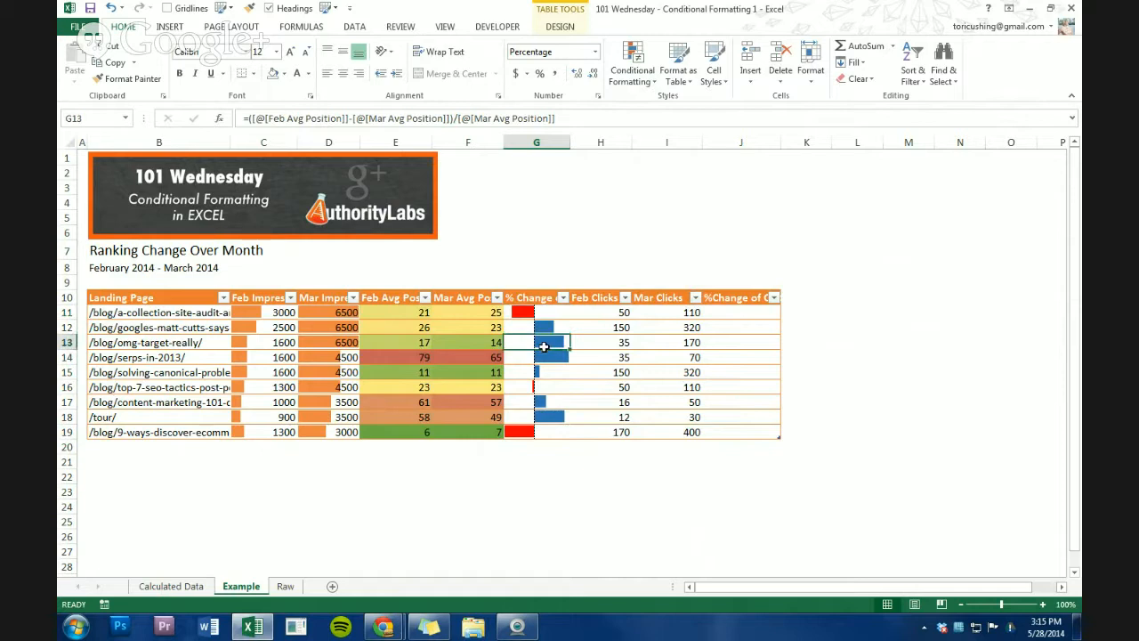
pyautogui.click(533, 431)
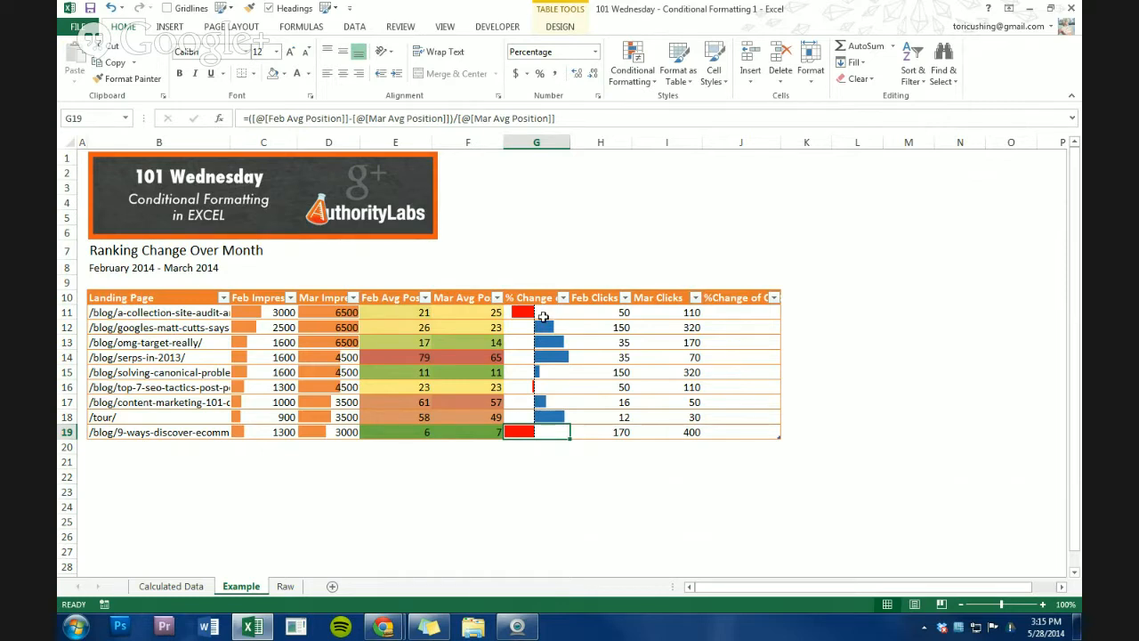
pyautogui.moveTo(532, 317); pyautogui.dragTo(521, 437)
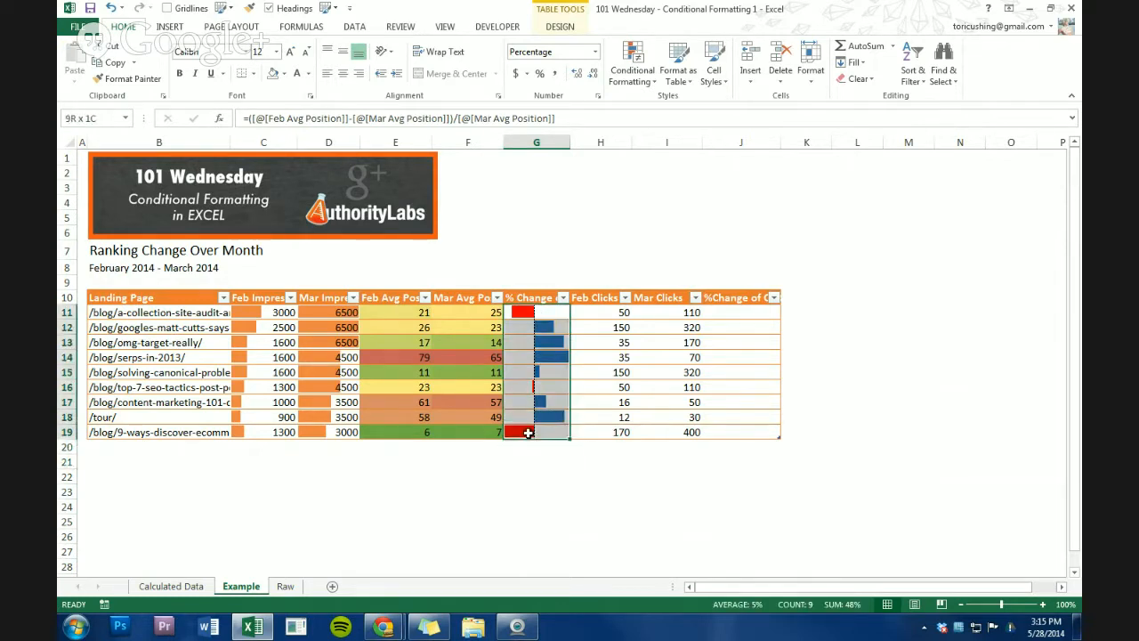
pyautogui.click(538, 402)
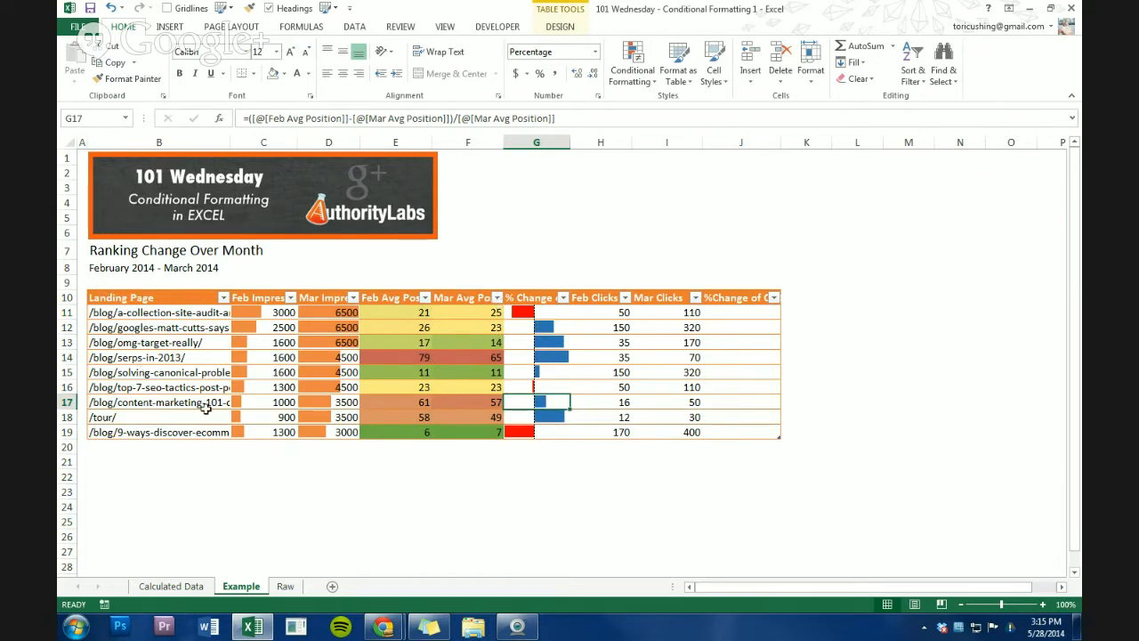
pyautogui.click(145, 429)
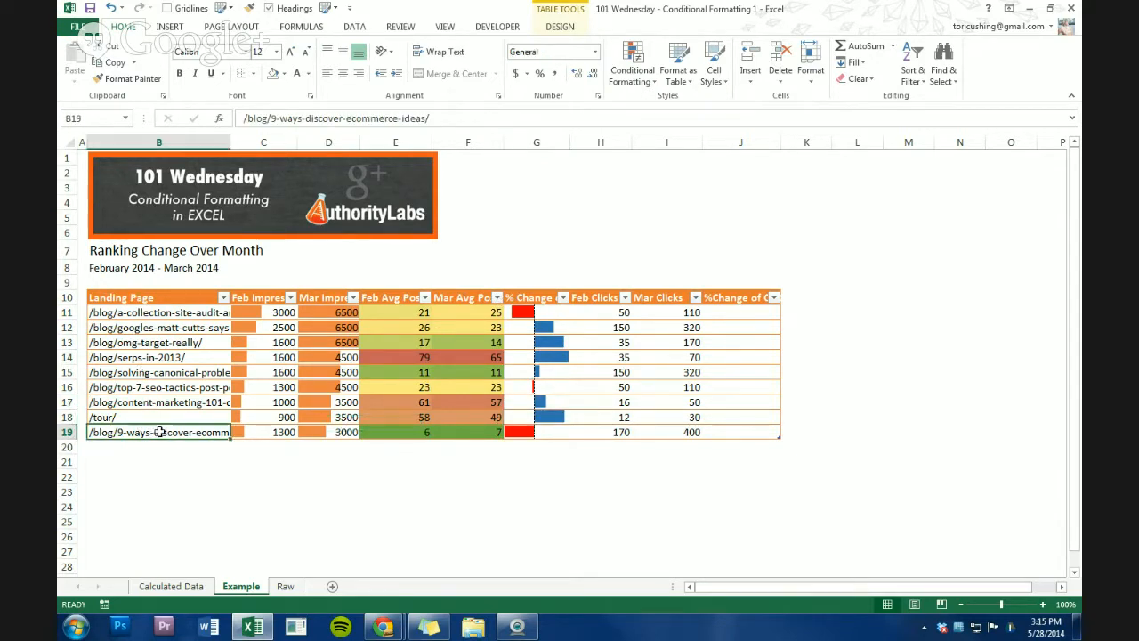
pyautogui.click(545, 429)
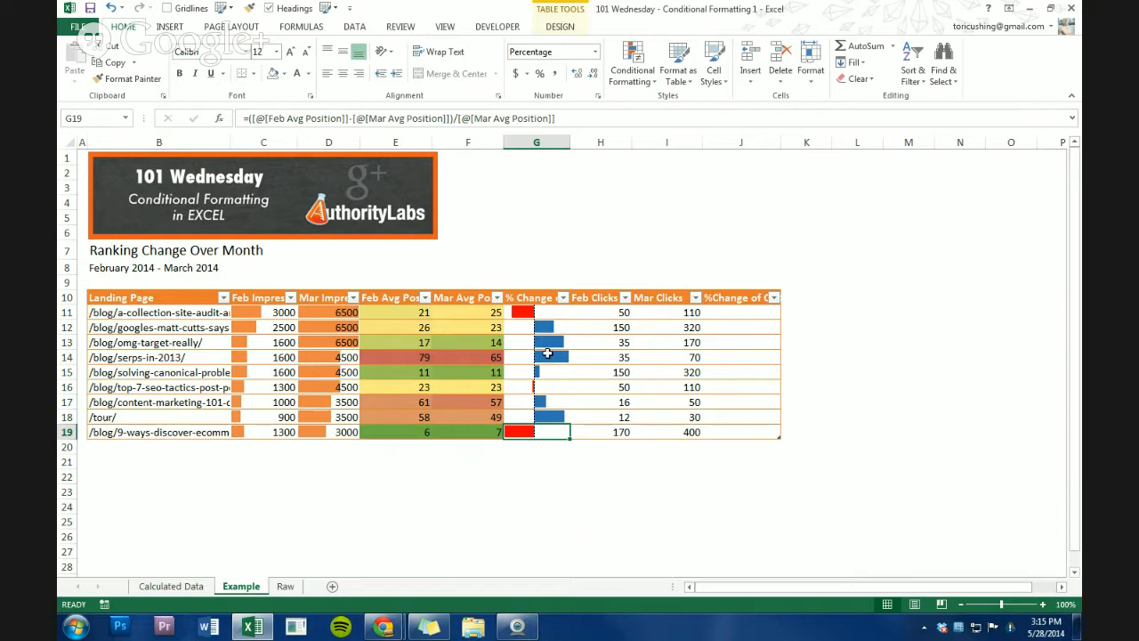
pyautogui.moveTo(525, 313); pyautogui.dragTo(534, 432)
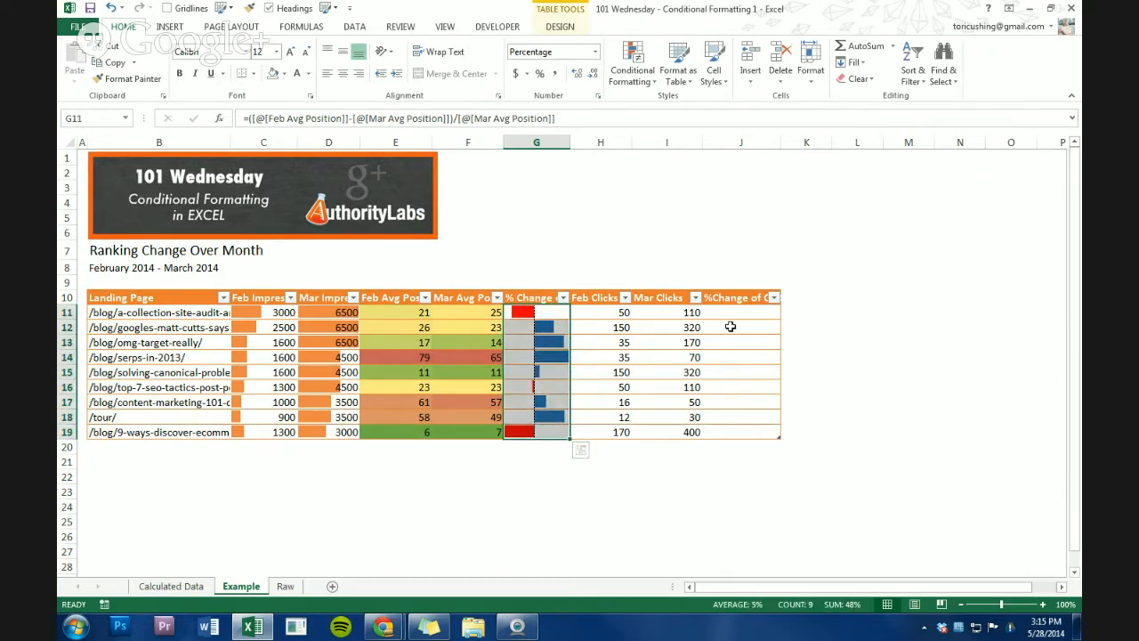
pyautogui.click(548, 368)
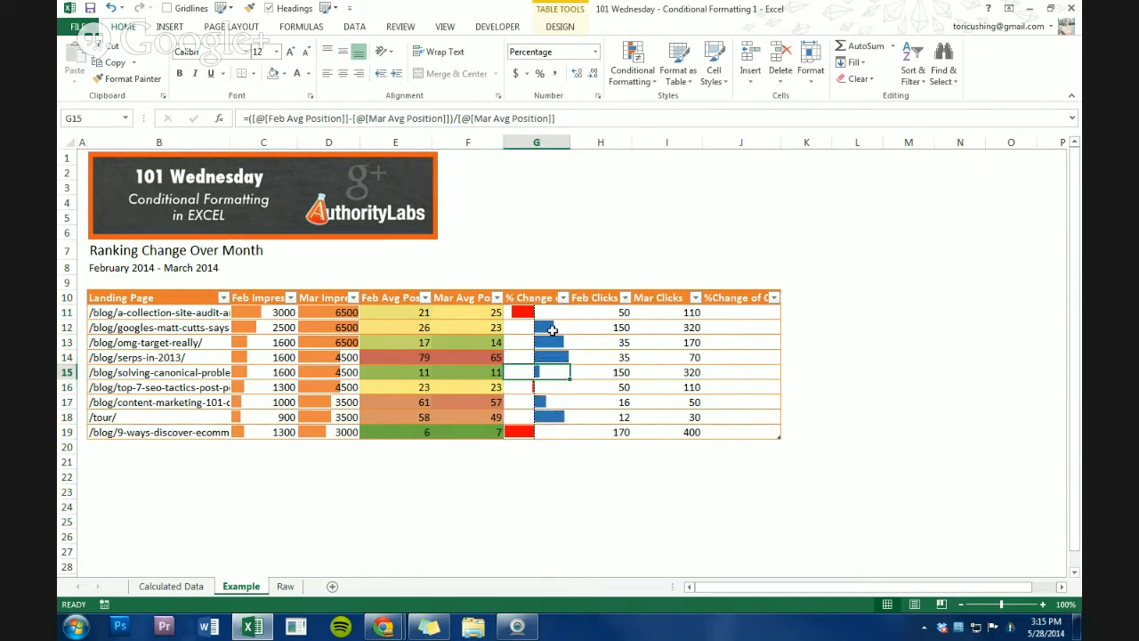
pyautogui.moveTo(536, 314); pyautogui.dragTo(537, 434)
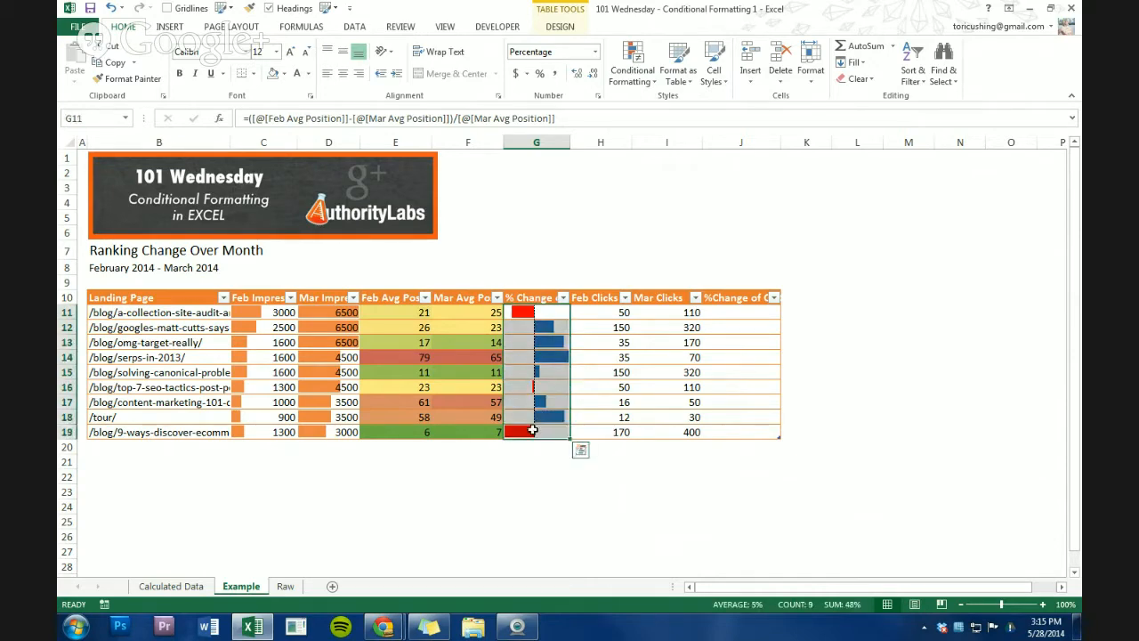
# Check the clicks formatting on the Calculated Data sheet, and apply the four-icon signal-bar Ratings icon set to H11:I19 on the Example sheet
pyautogui.click(180, 588)
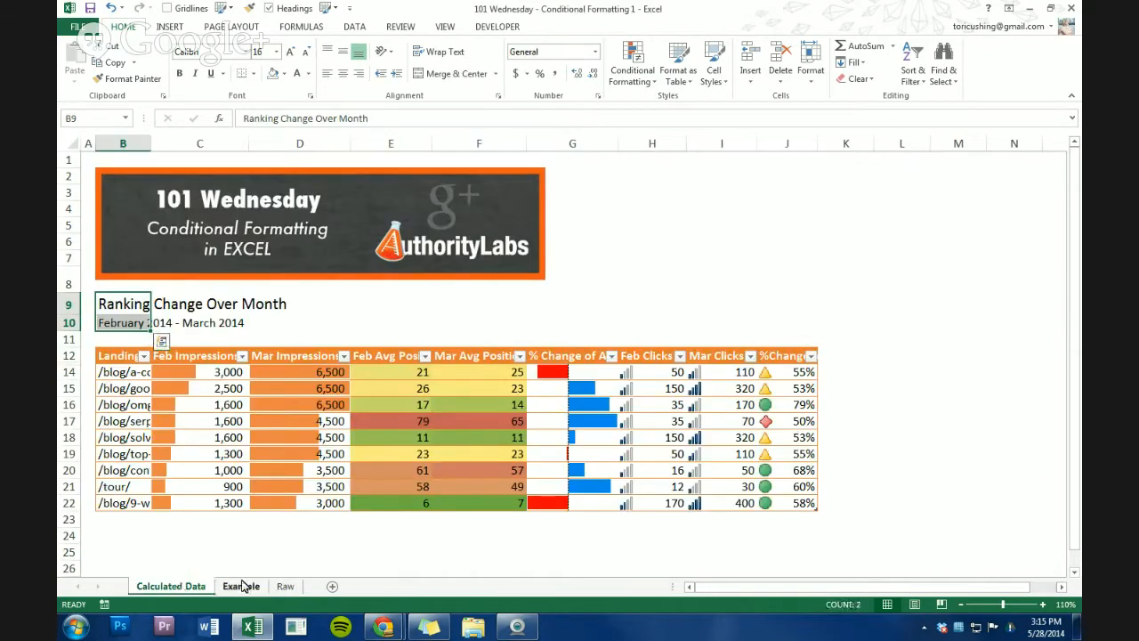
pyautogui.click(242, 585)
pyautogui.moveTo(620, 312); pyautogui.dragTo(641, 433)
pyautogui.click(650, 65)
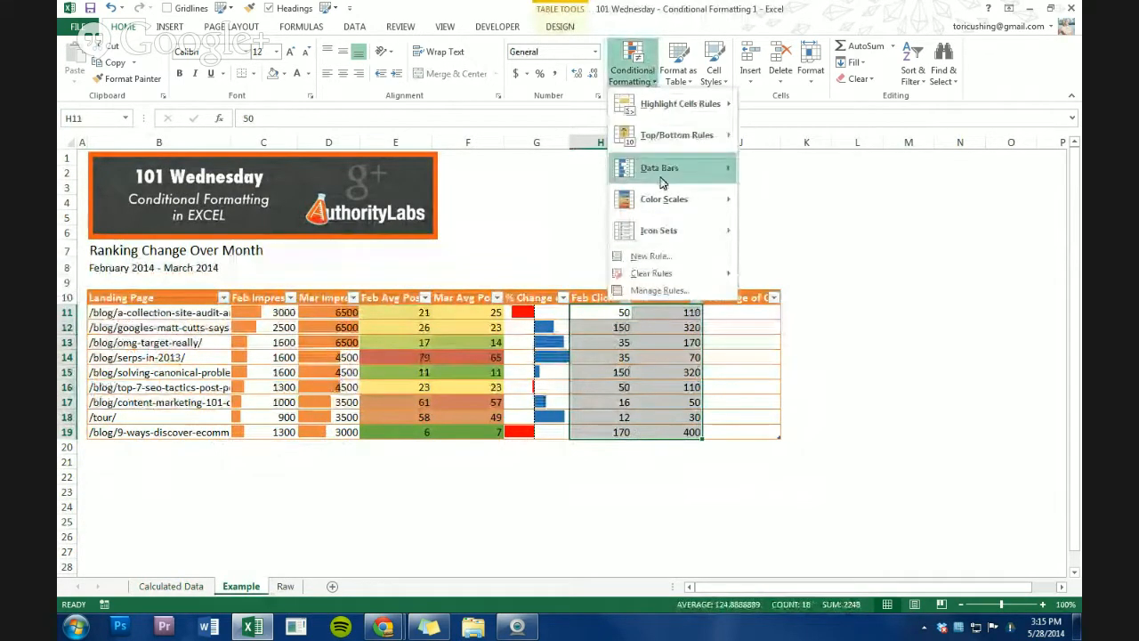
pyautogui.moveTo(669, 233)
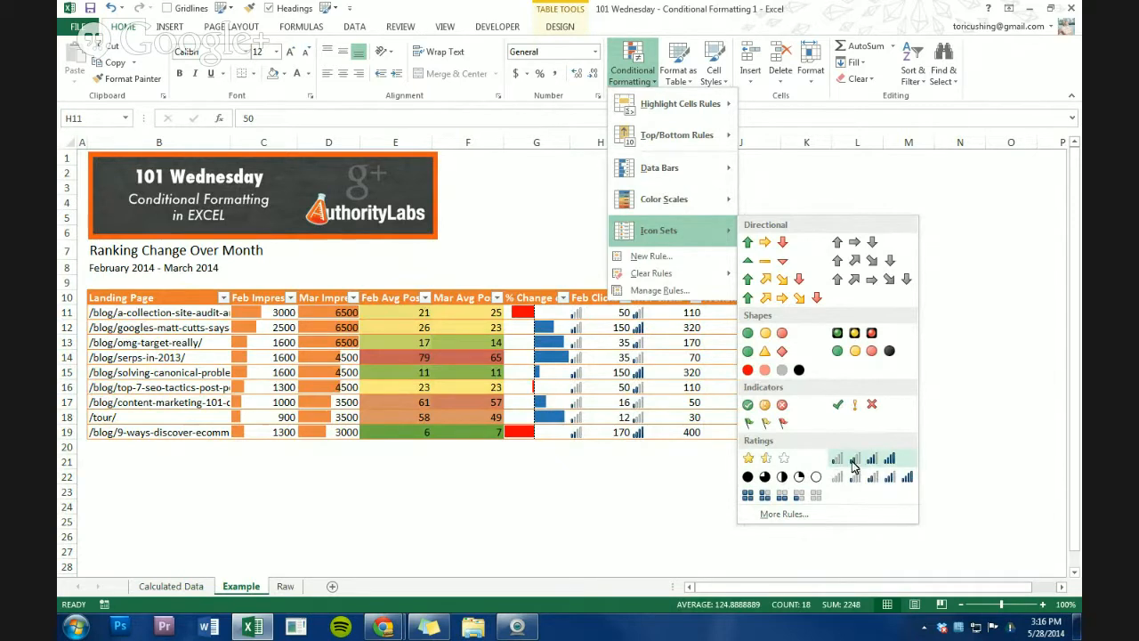
pyautogui.click(852, 459)
# Examine how the signal-bar icons represent the February and March click values, comparing the highest March values in I12, I15 and I19
pyautogui.click(616, 389)
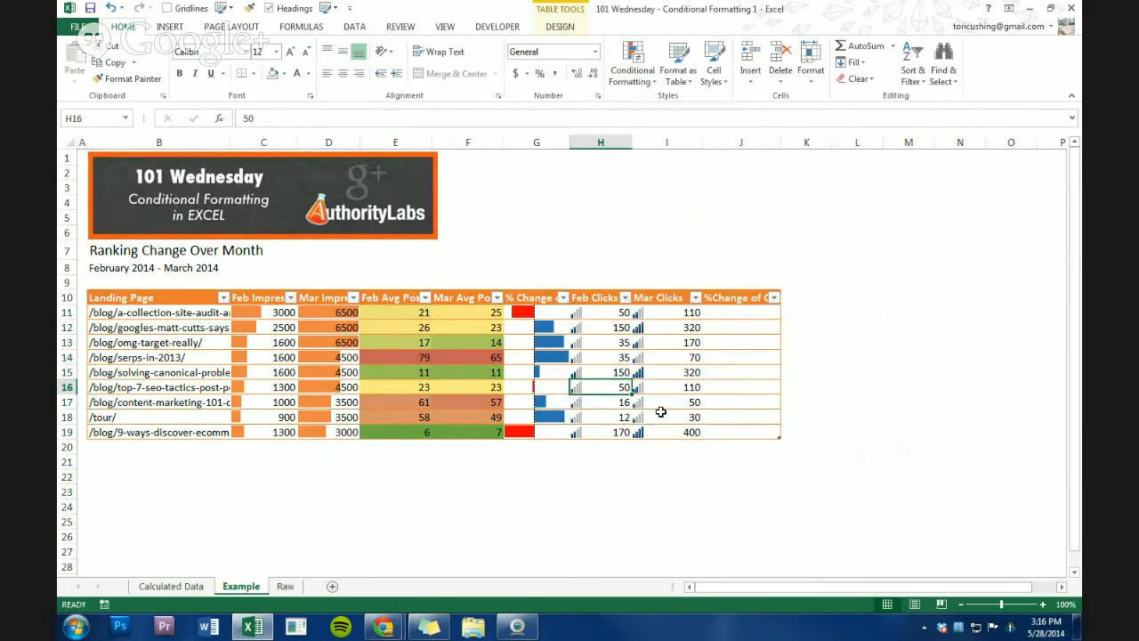
pyautogui.click(652, 347)
pyautogui.click(667, 317)
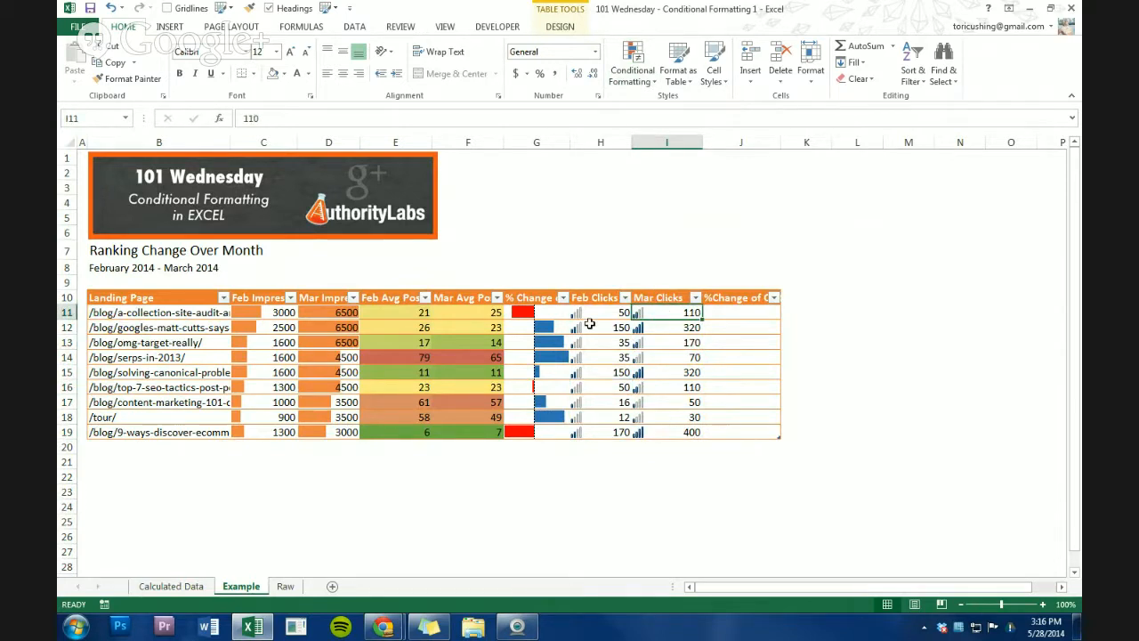
pyautogui.moveTo(589, 325); pyautogui.dragTo(605, 345)
pyautogui.click(620, 374)
pyautogui.click(645, 373)
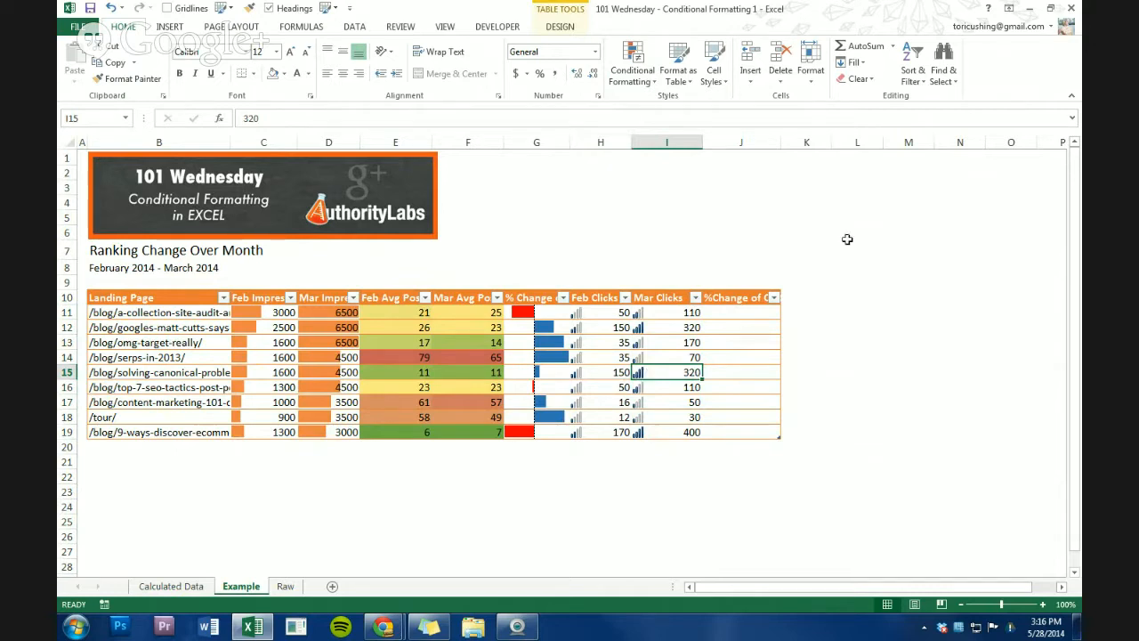
pyautogui.click(656, 431)
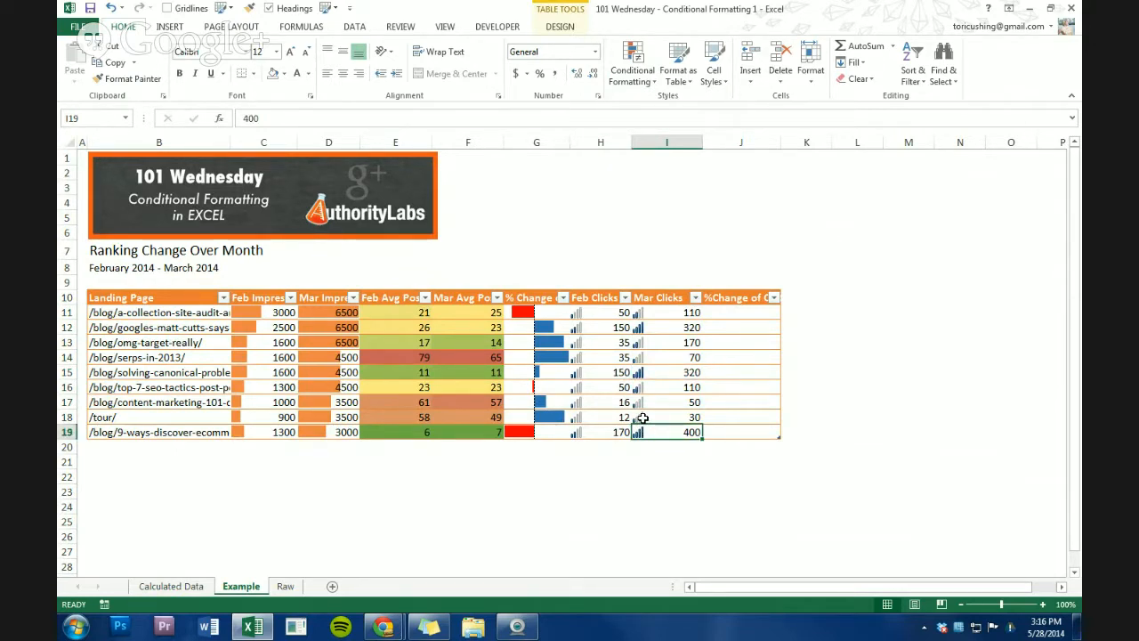
pyautogui.click(663, 372)
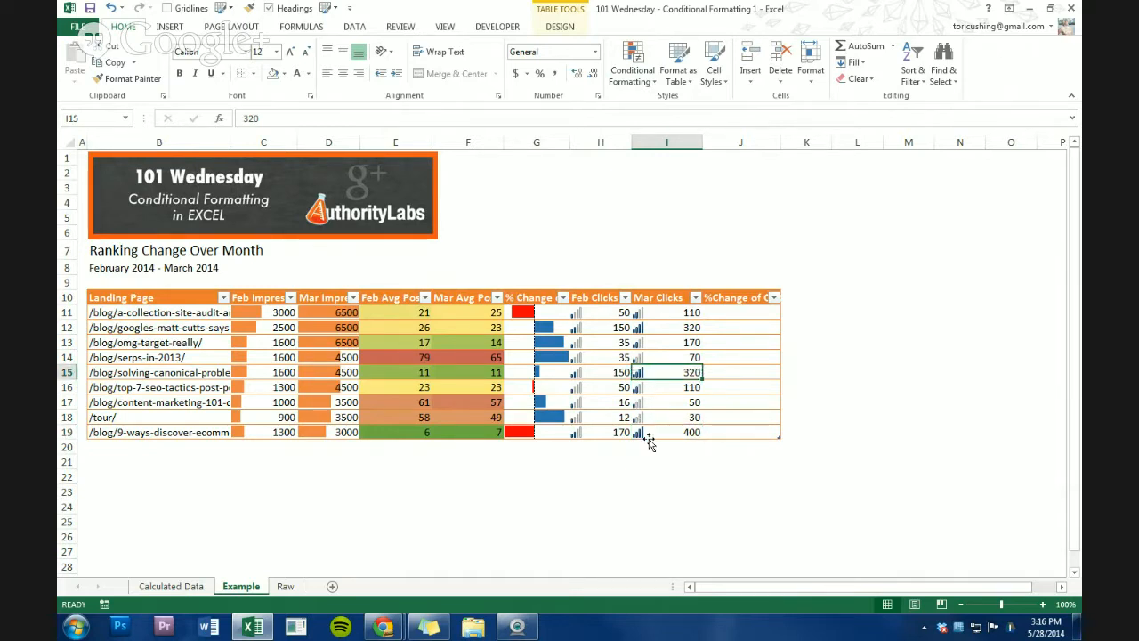
pyautogui.click(648, 439)
pyautogui.click(654, 336)
pyautogui.click(655, 330)
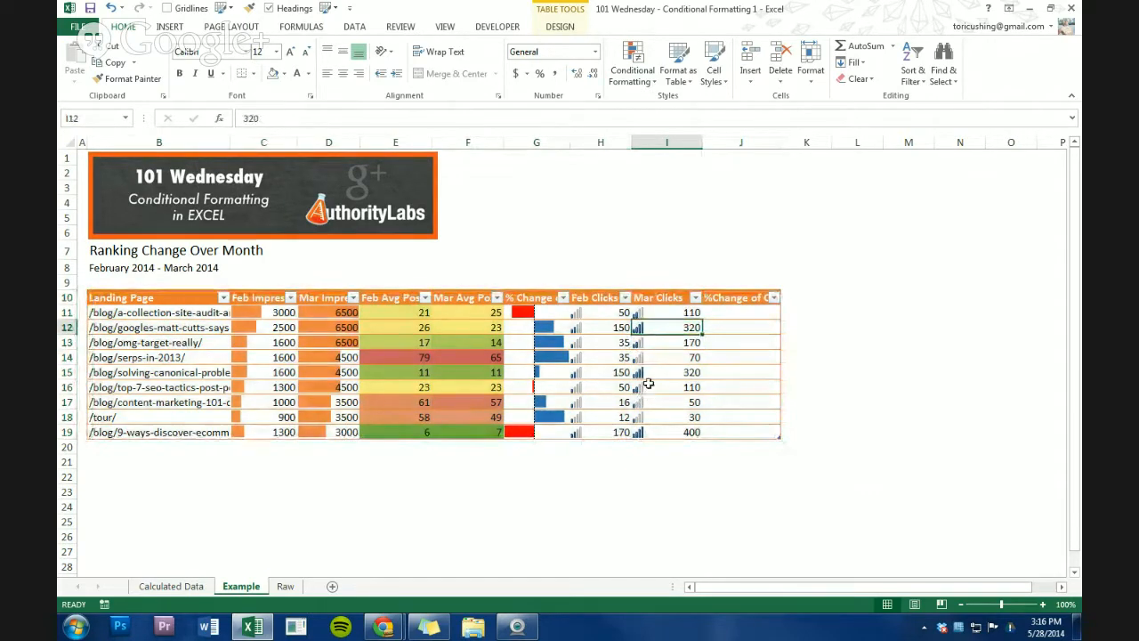
pyautogui.keyDown('ctrl'); pyautogui.click(646, 373); pyautogui.keyUp('ctrl')
pyautogui.keyDown('ctrl'); pyautogui.click(643, 431); pyautogui.keyUp('ctrl')
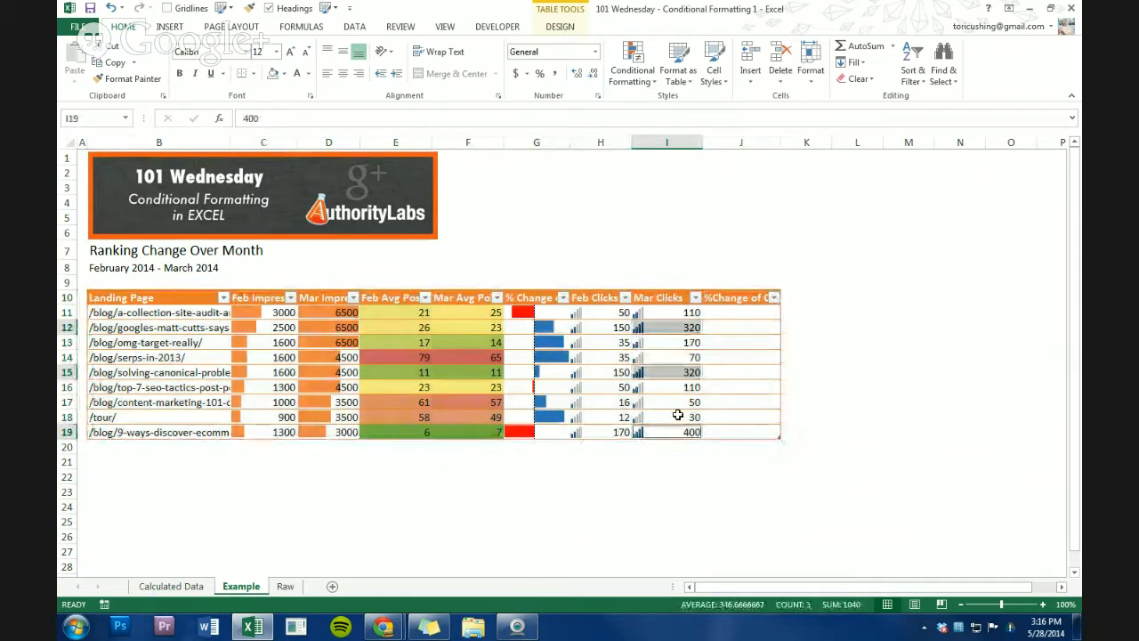
pyautogui.click(676, 415)
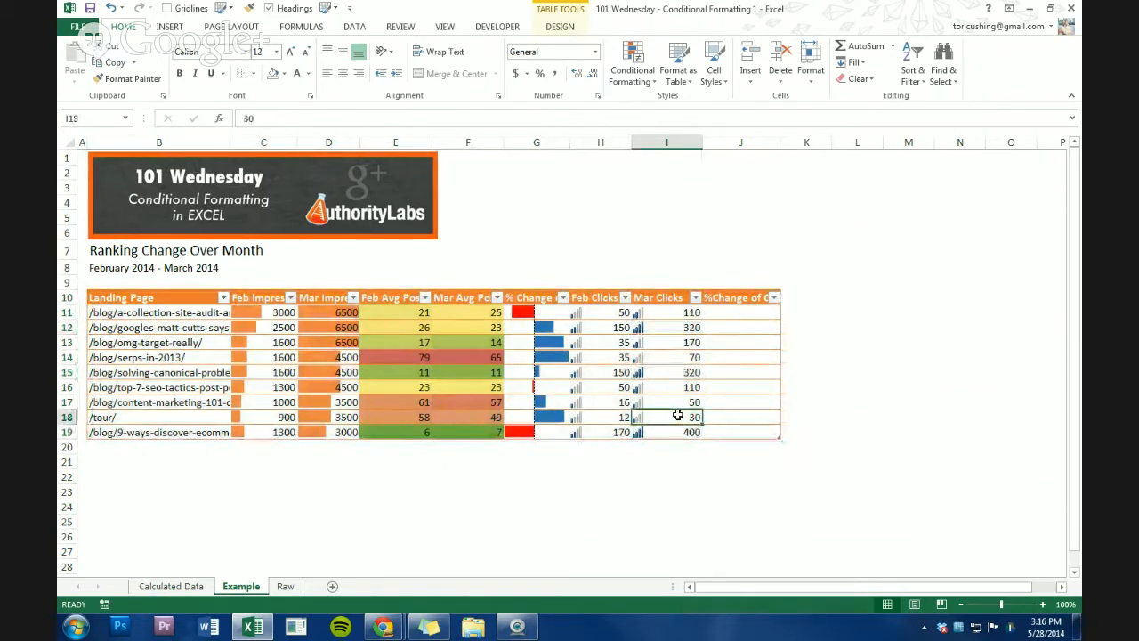
pyautogui.click(690, 371)
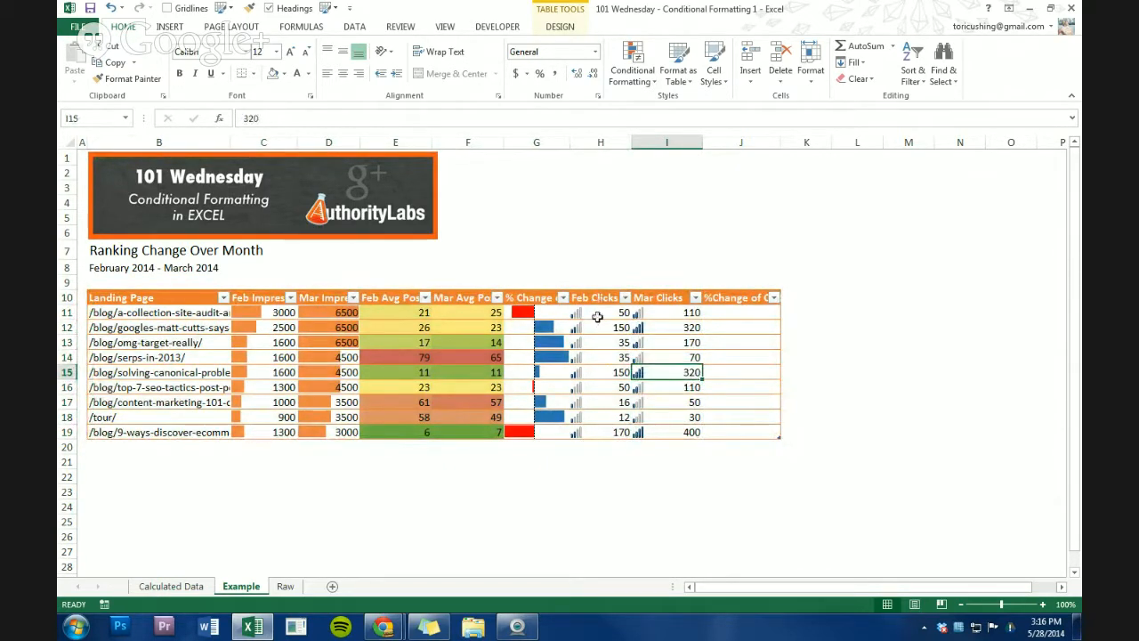
# Reapply the four-icon signal-bar Ratings icon set to the February and March clicks in H11:I19
pyautogui.moveTo(597, 317); pyautogui.dragTo(655, 431)
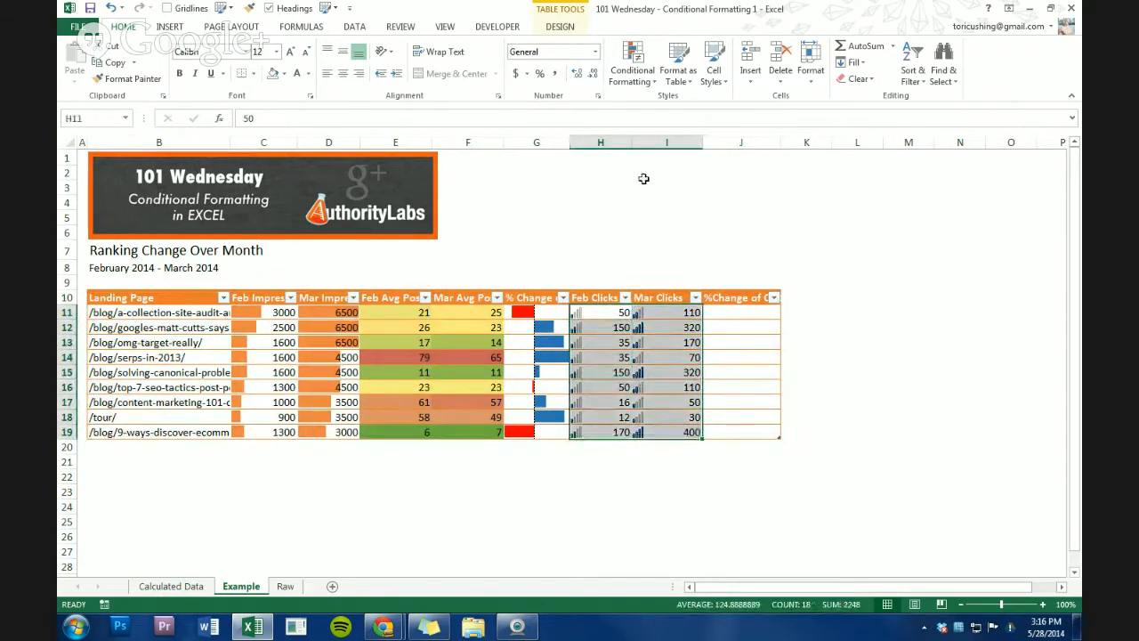
pyautogui.click(632, 62)
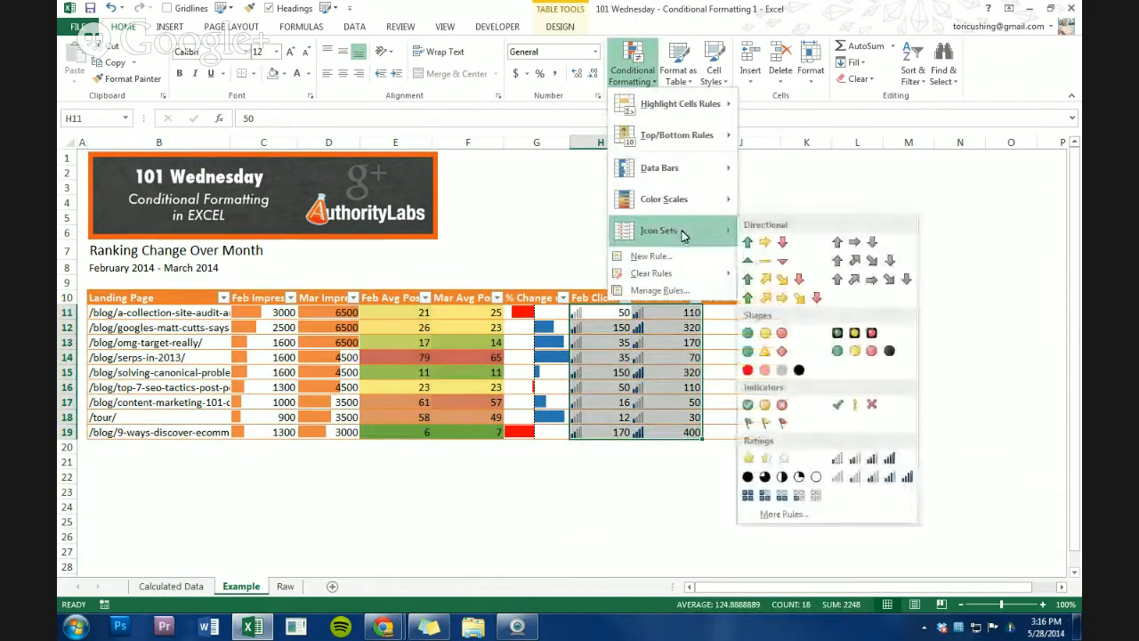
pyautogui.click(871, 460)
pyautogui.click(667, 372)
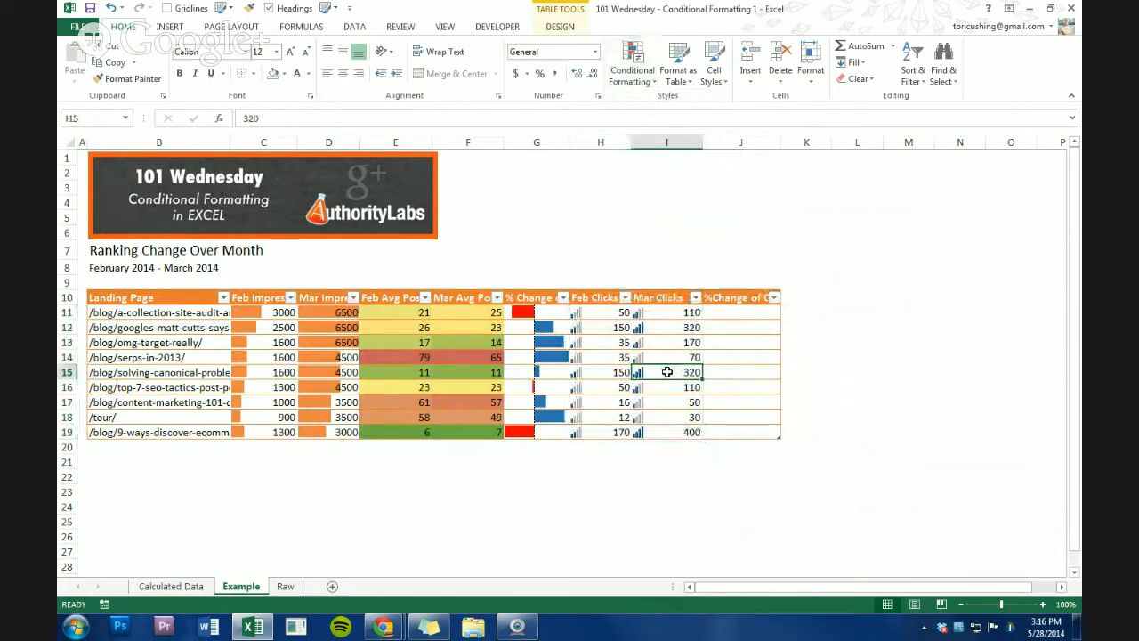
# Fill the %Change of CTR column from J11 with the formula =([@[Feb Clicks]]-[@[Mar Clicks]])/[@[Mar Clicks]]
pyautogui.click(721, 313)
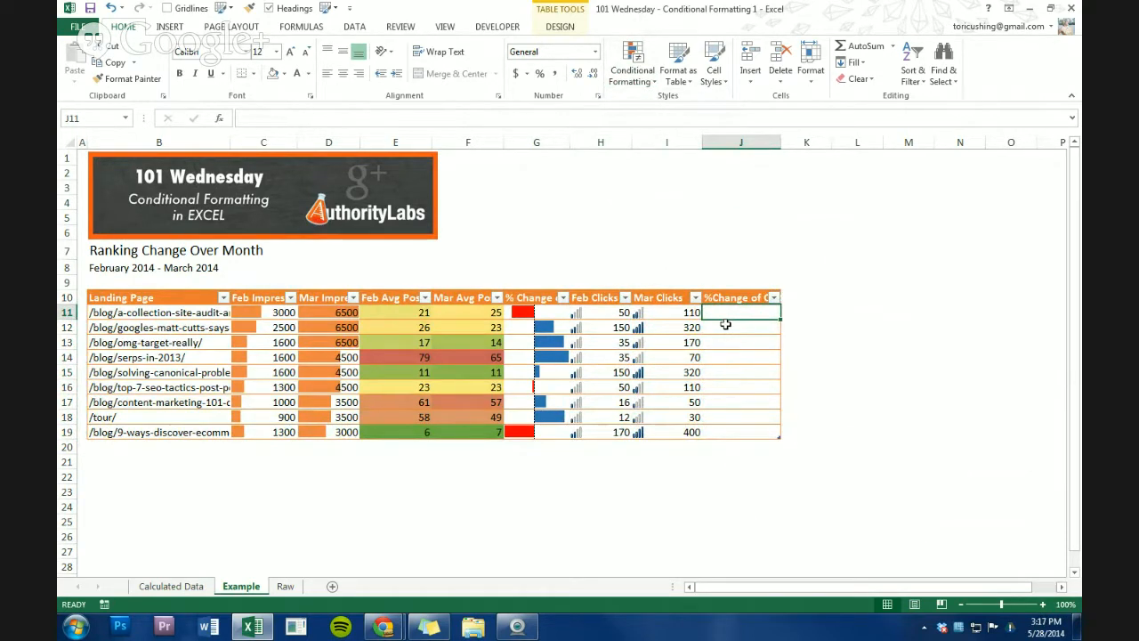
pyautogui.write('=')
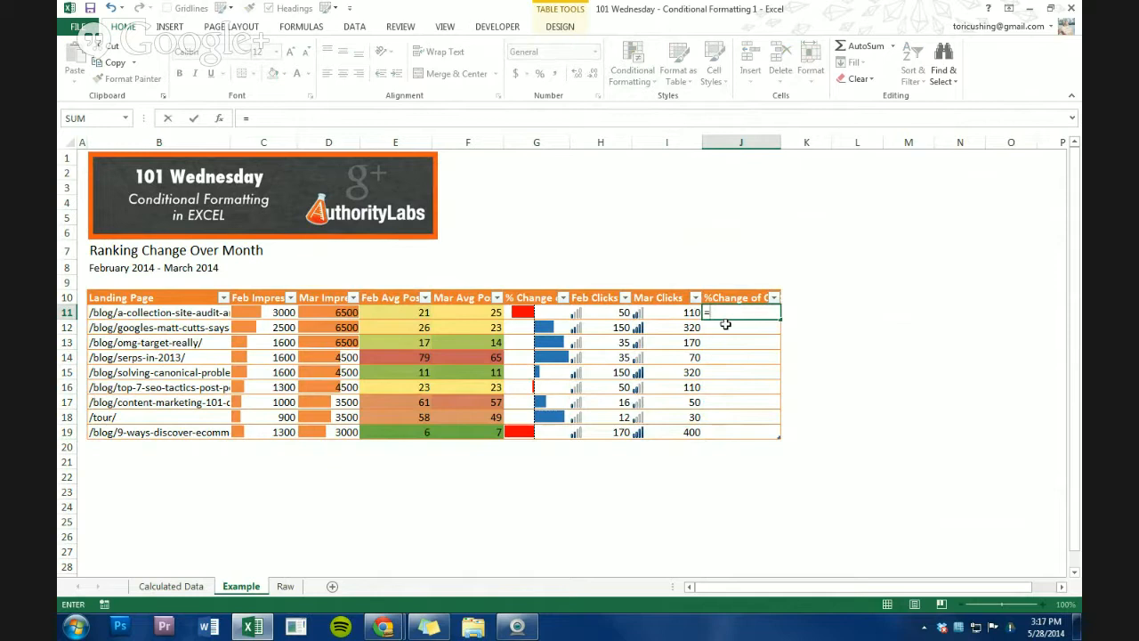
pyautogui.write('(')
pyautogui.click(571, 311)
pyautogui.write('-')
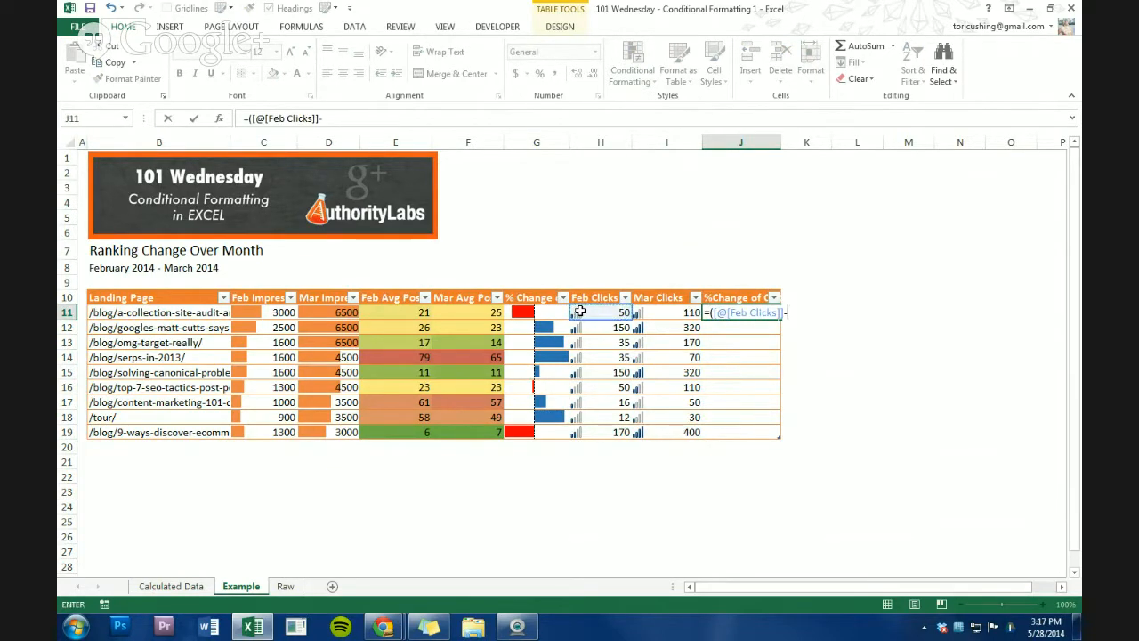
pyautogui.click(679, 313)
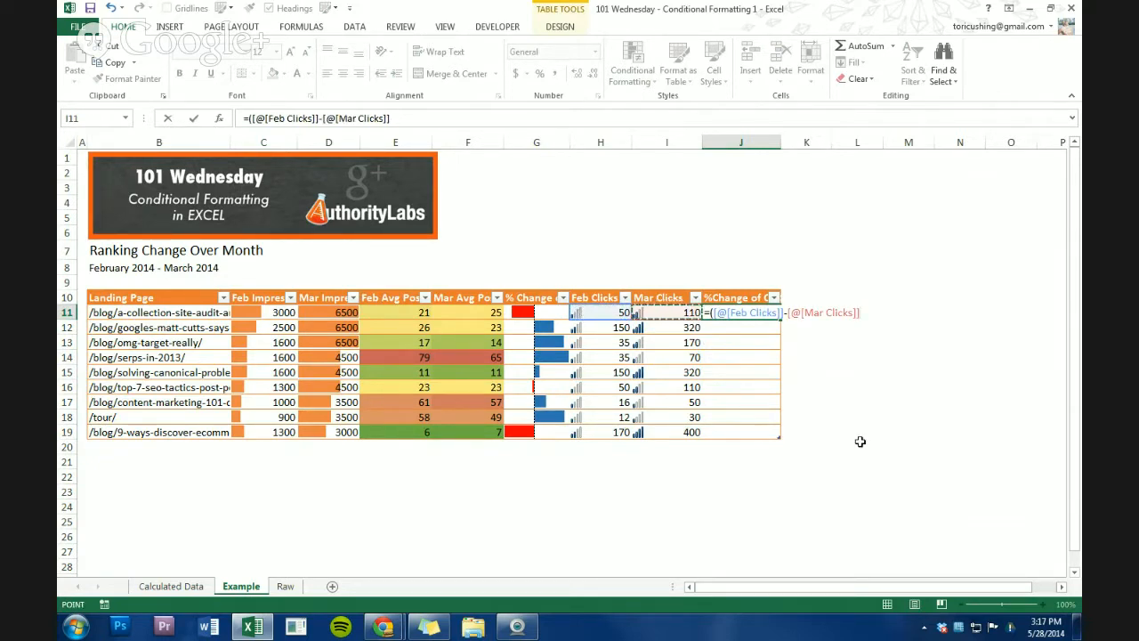
pyautogui.write(')/')
pyautogui.click(684, 312)
pyautogui.write(')')
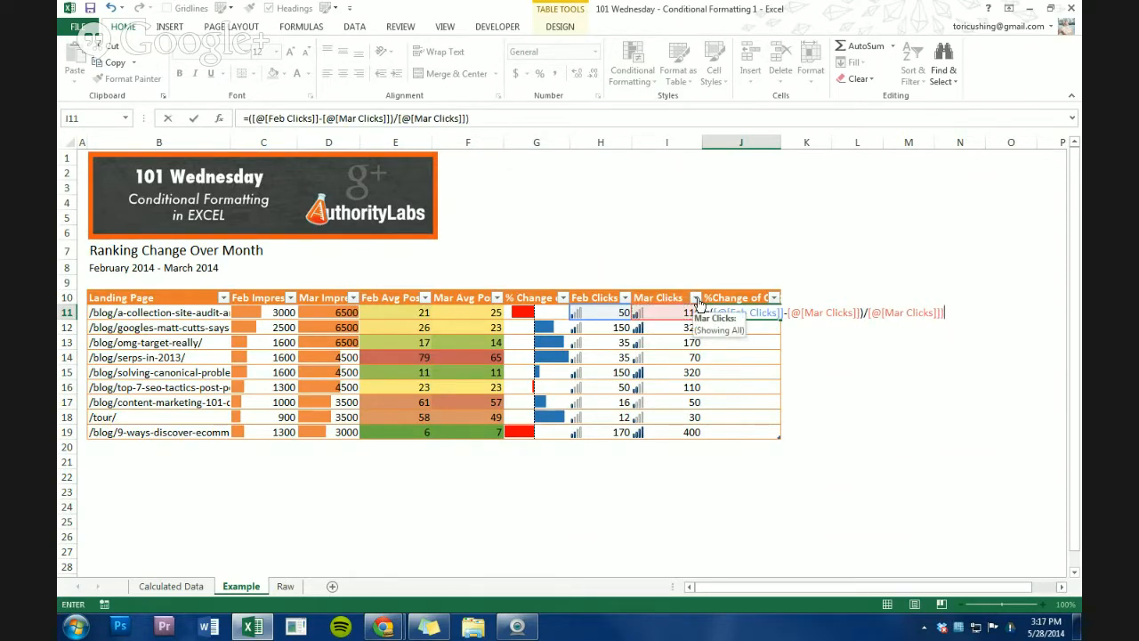
pyautogui.press('Return')
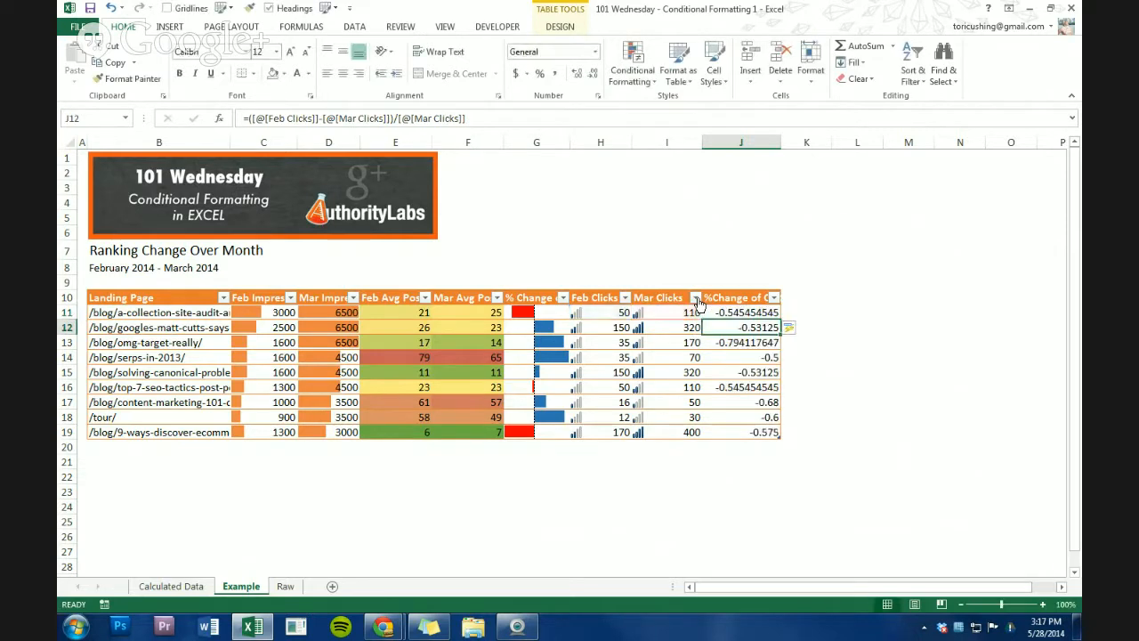
pyautogui.click(731, 287)
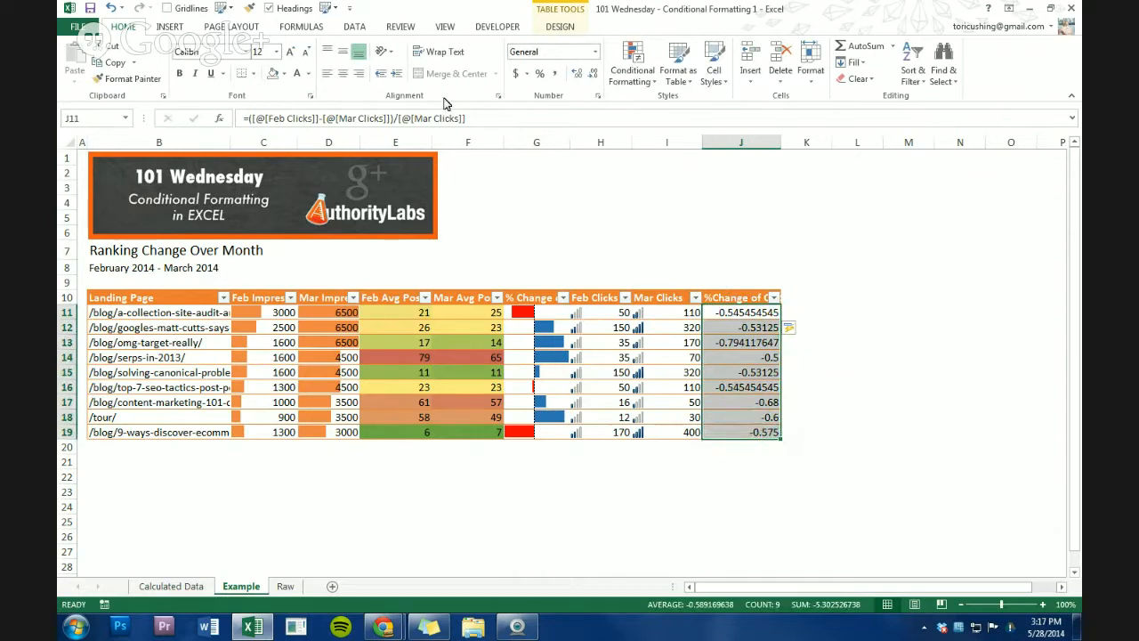
pyautogui.click(731, 288)
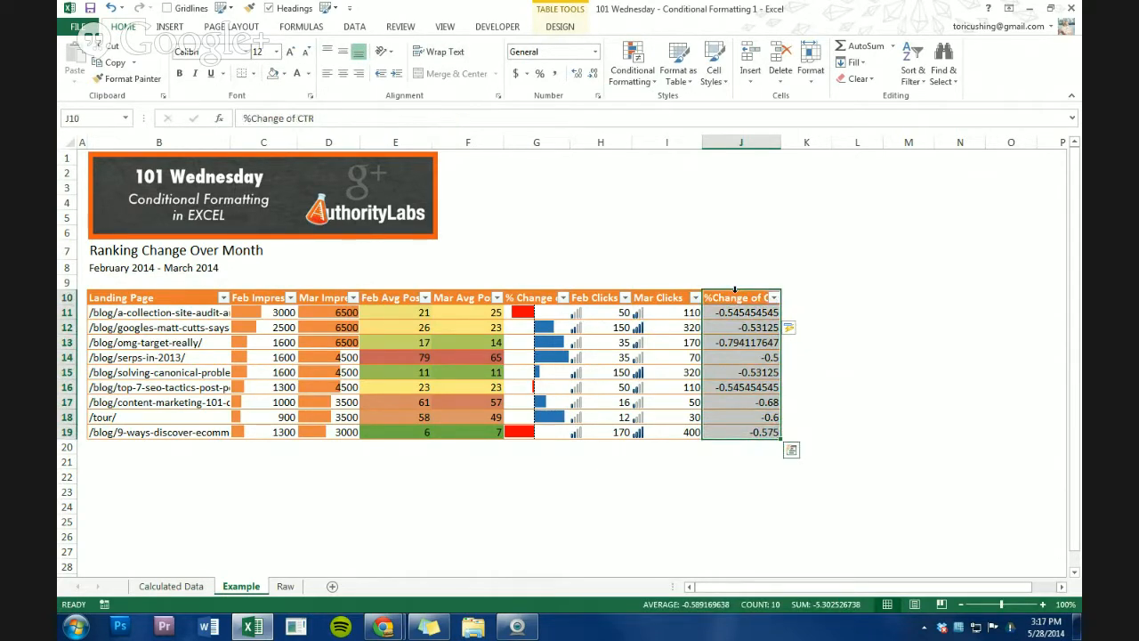
pyautogui.click(738, 272)
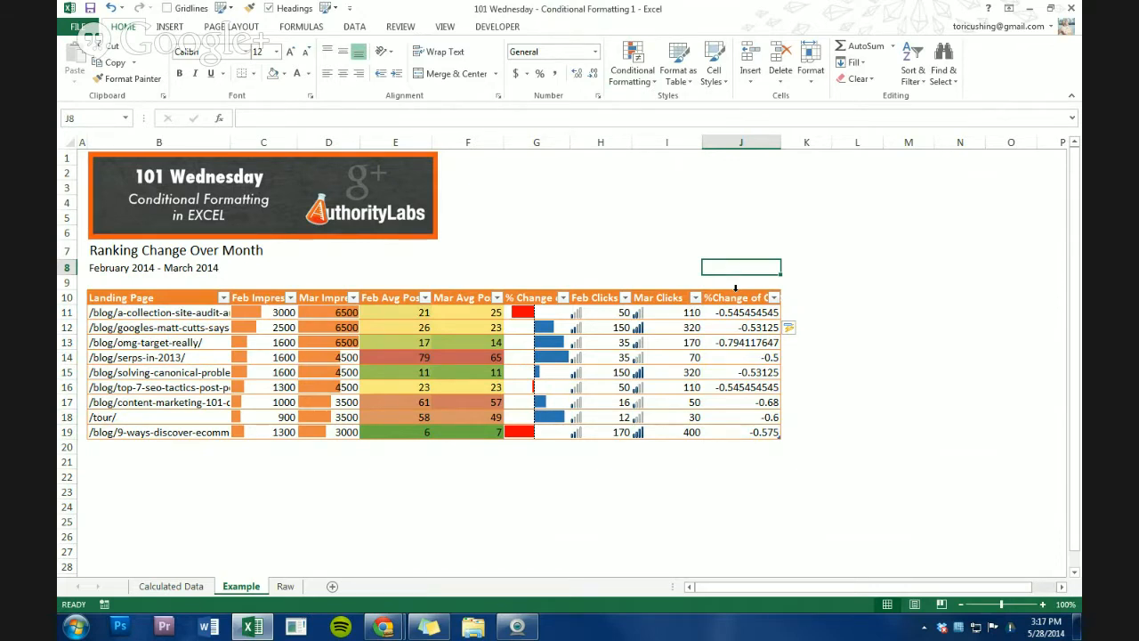
pyautogui.click(735, 287)
pyautogui.click(761, 310)
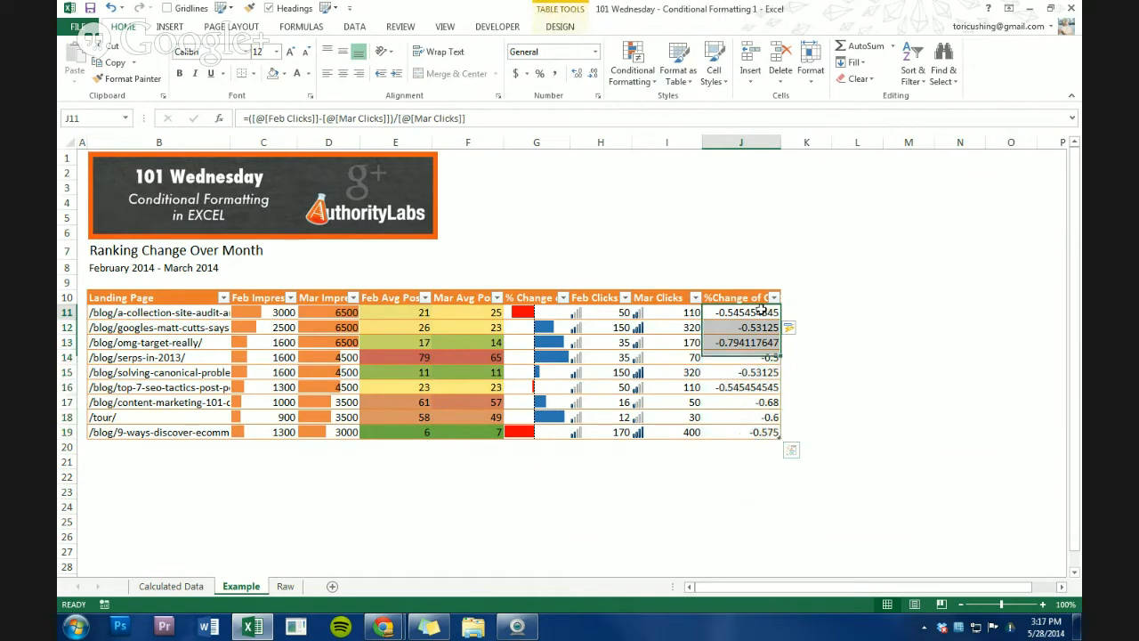
pyautogui.moveTo(737, 311); pyautogui.dragTo(731, 433)
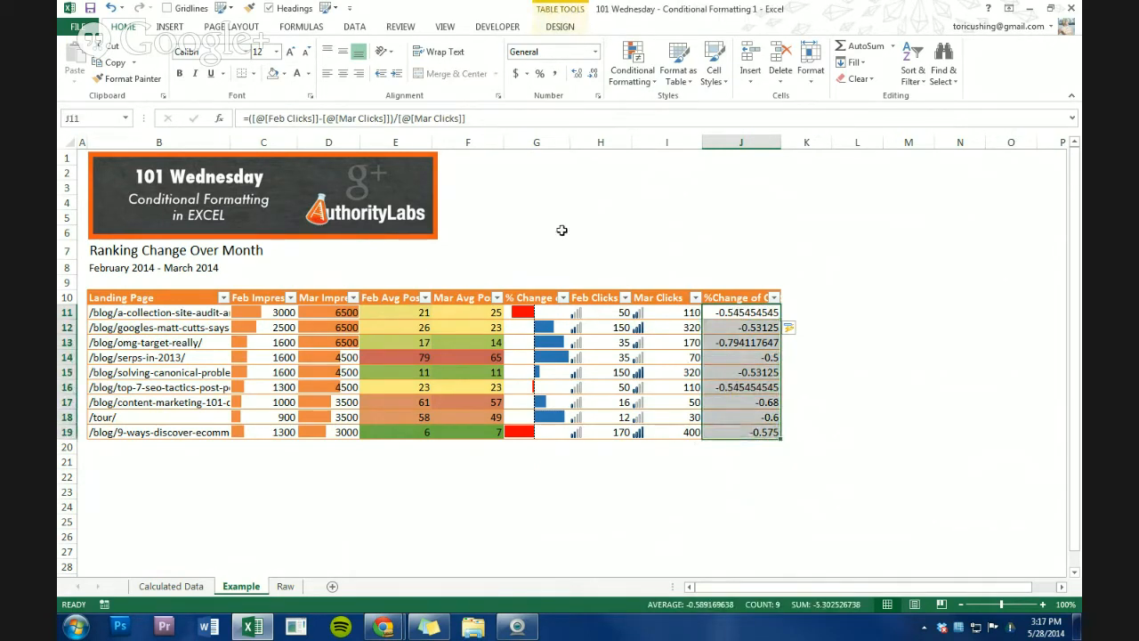
# Format the %Change of CTR values in J11:J19 as percentages with no decimal places
pyautogui.click(726, 311)
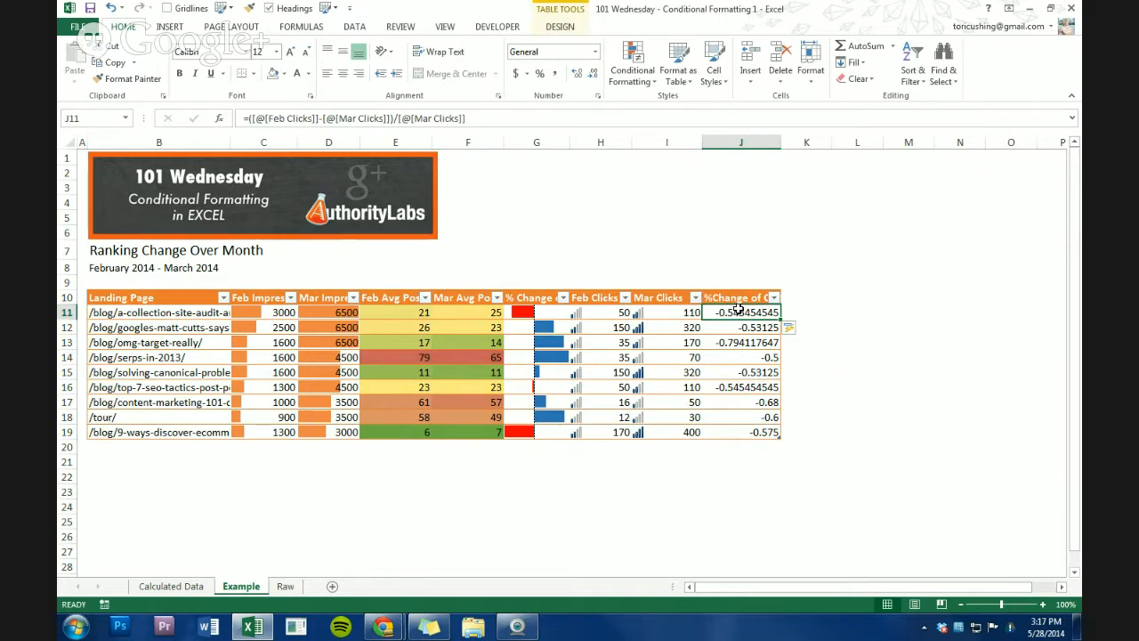
pyautogui.hotkey('ctrl', 'shift', 'Down')
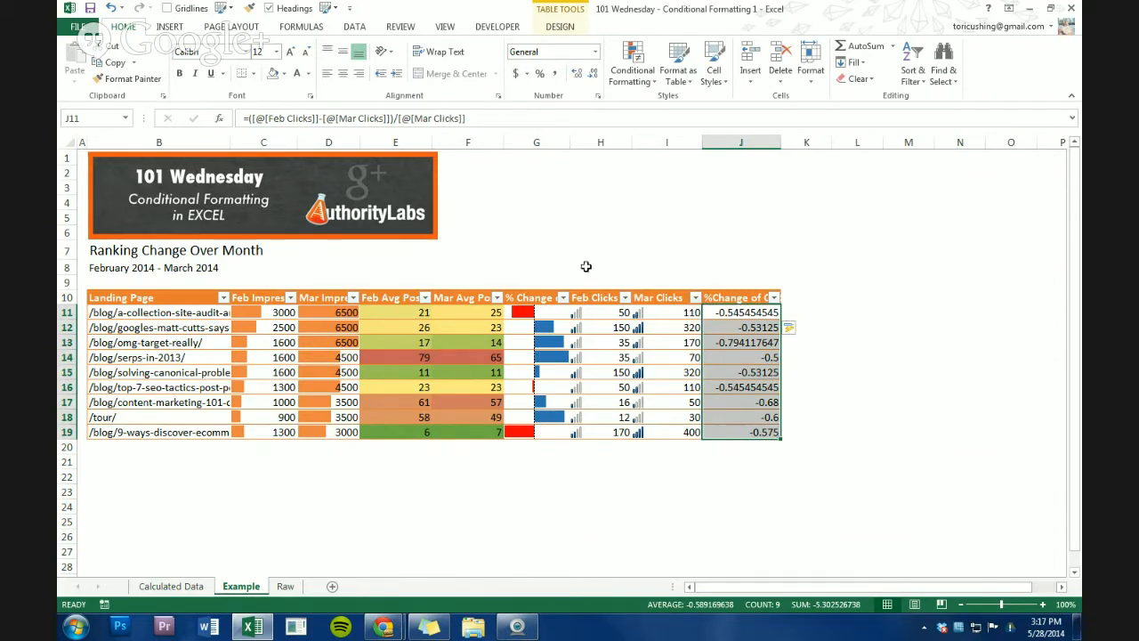
pyautogui.click(593, 53)
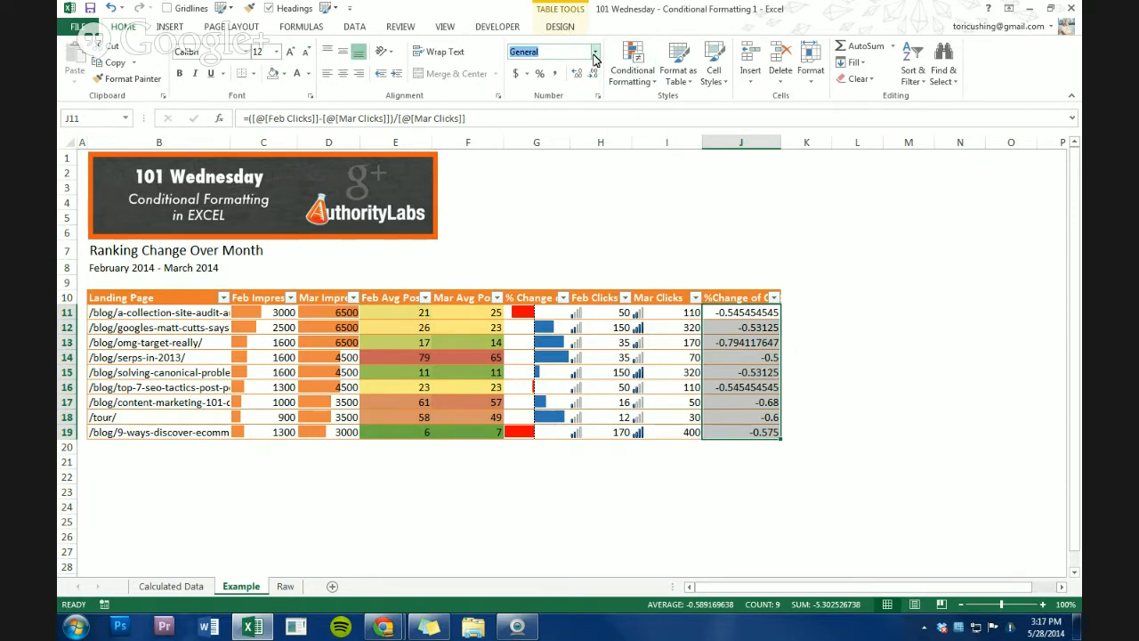
pyautogui.click(595, 53)
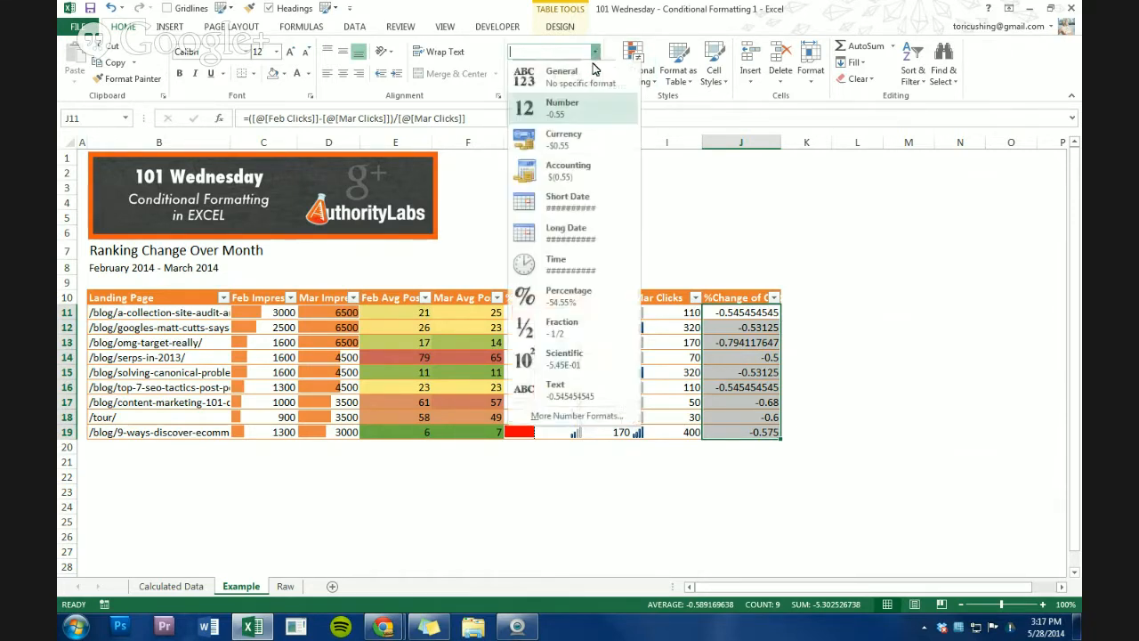
pyautogui.click(560, 300)
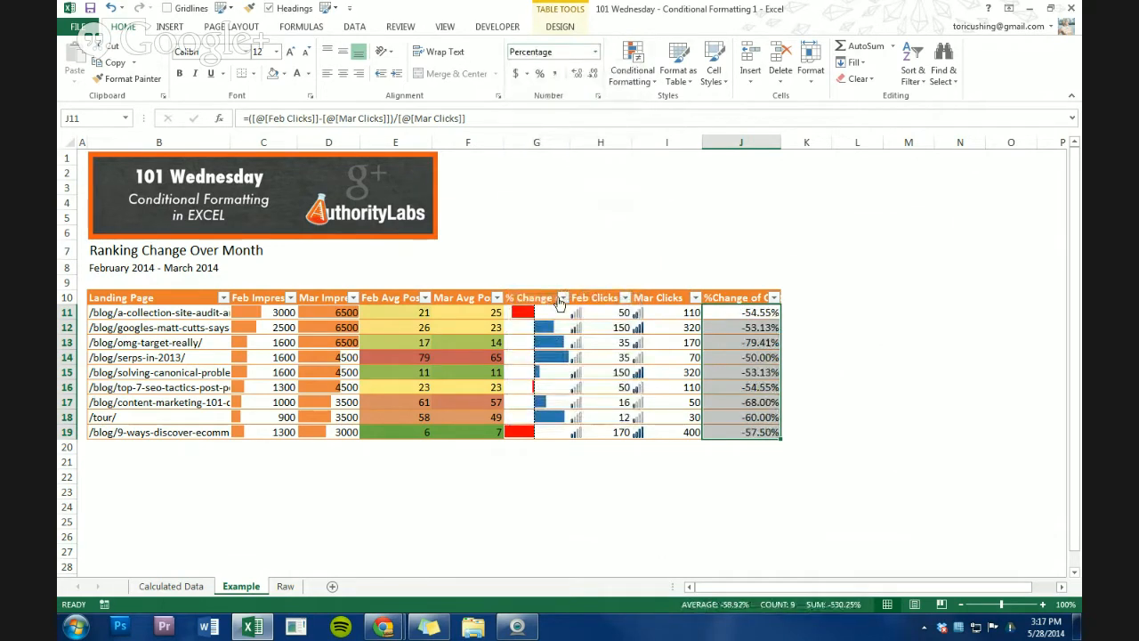
pyautogui.click(593, 79)
pyautogui.click(594, 78)
pyautogui.click(746, 369)
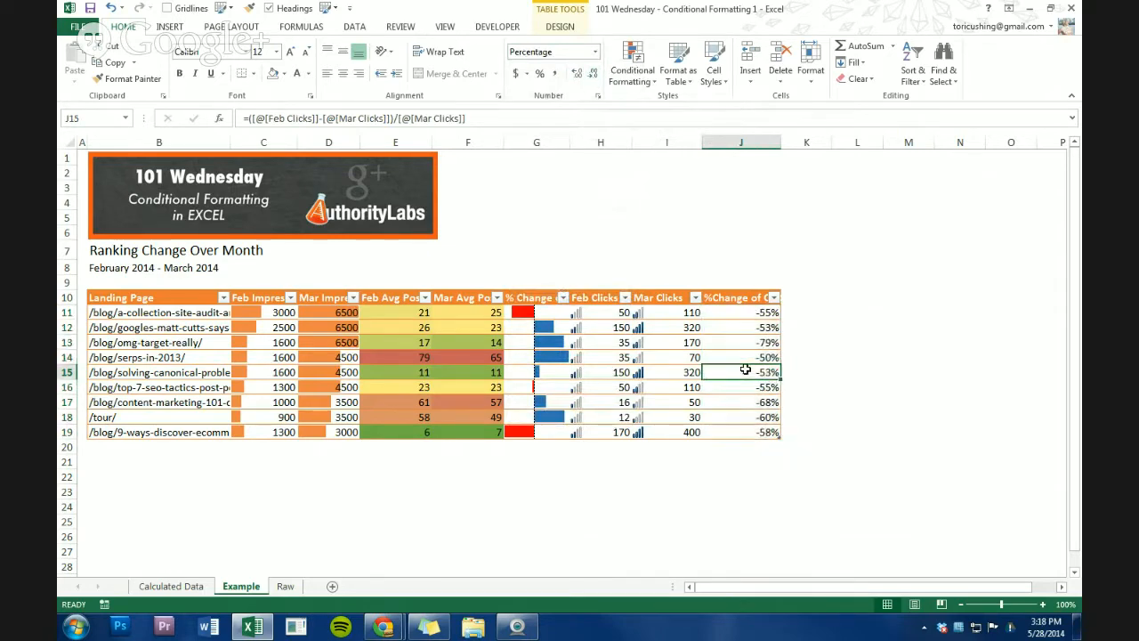
# Check the icons on the Calculated Data sheet, and apply the Directional icon set of green triangle, yellow dash and red triangle to J11:J19 on the Example sheet
pyautogui.click(182, 586)
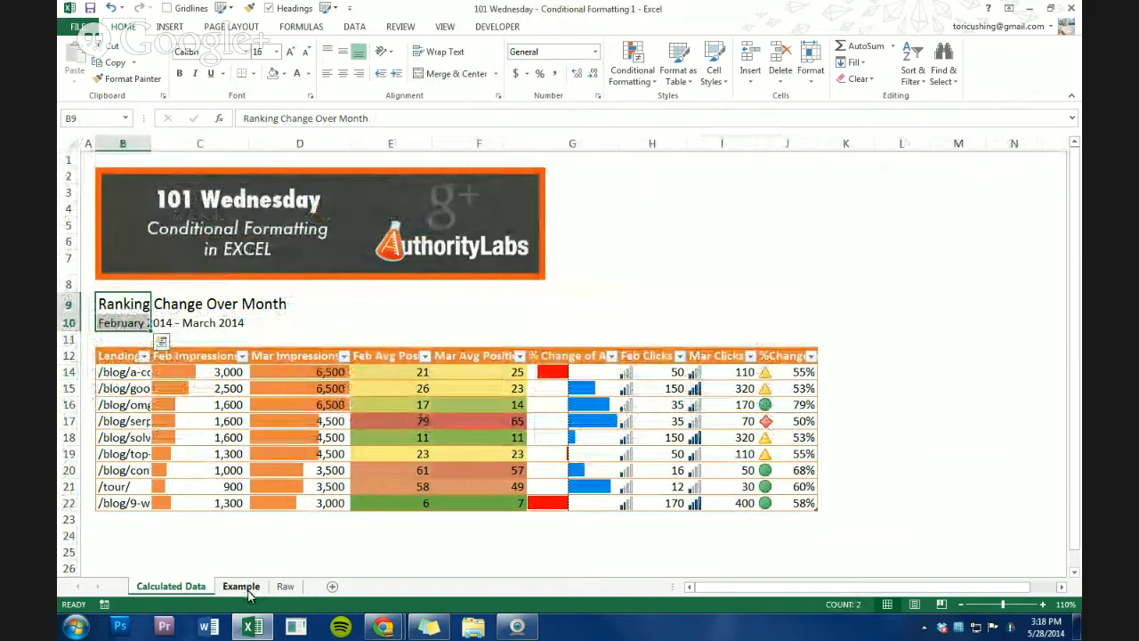
pyautogui.click(248, 591)
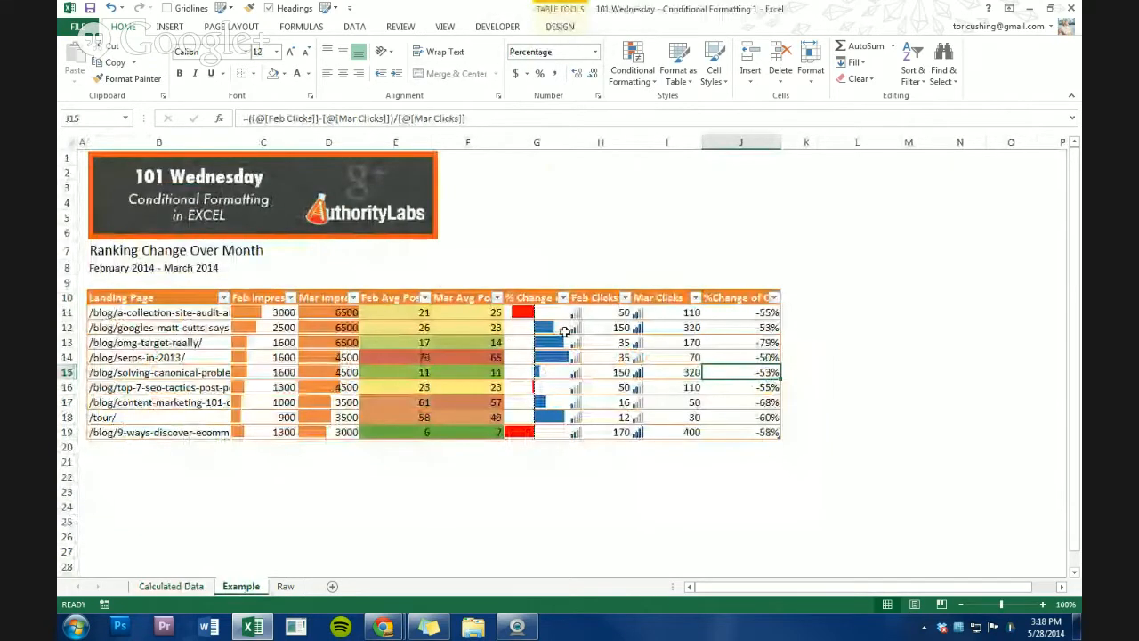
pyautogui.click(752, 312)
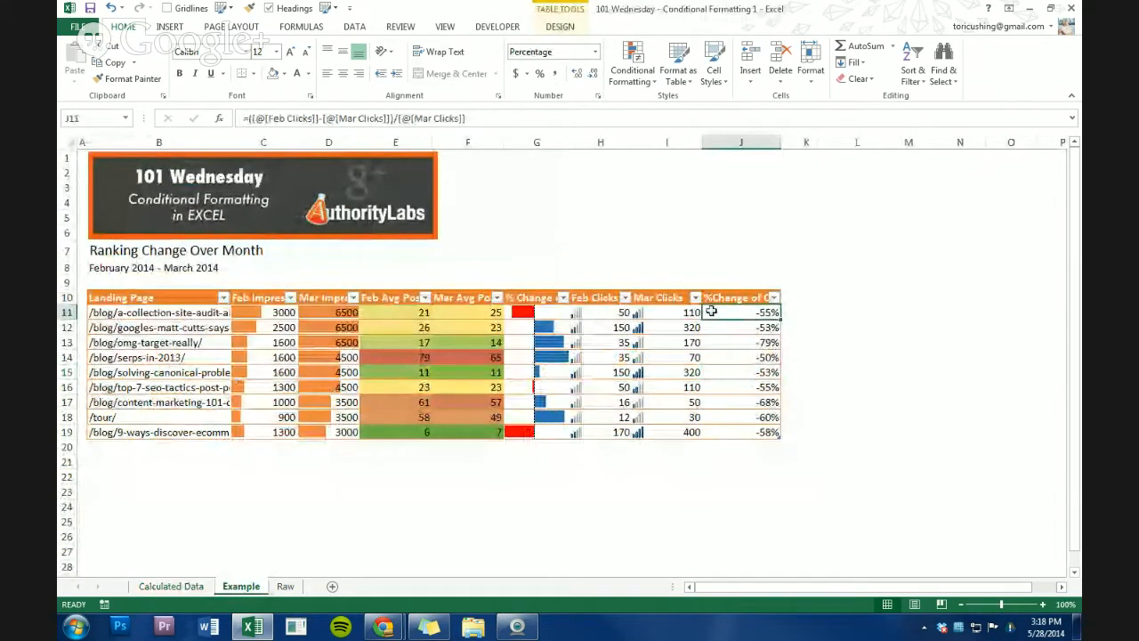
pyautogui.moveTo(711, 312); pyautogui.dragTo(738, 433)
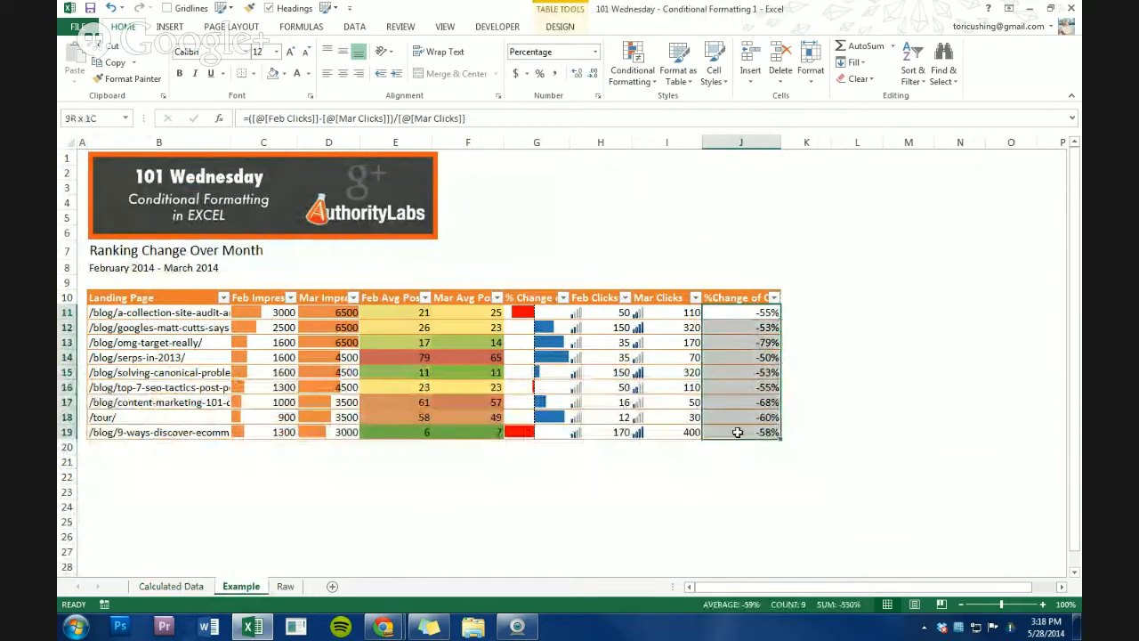
pyautogui.click(633, 70)
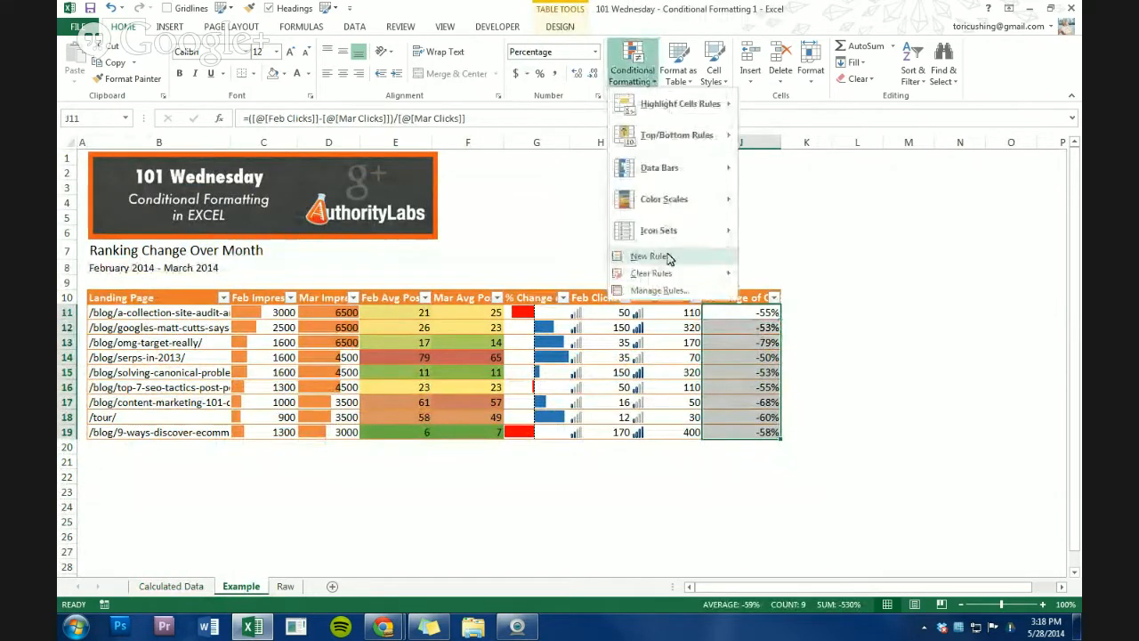
pyautogui.moveTo(674, 244)
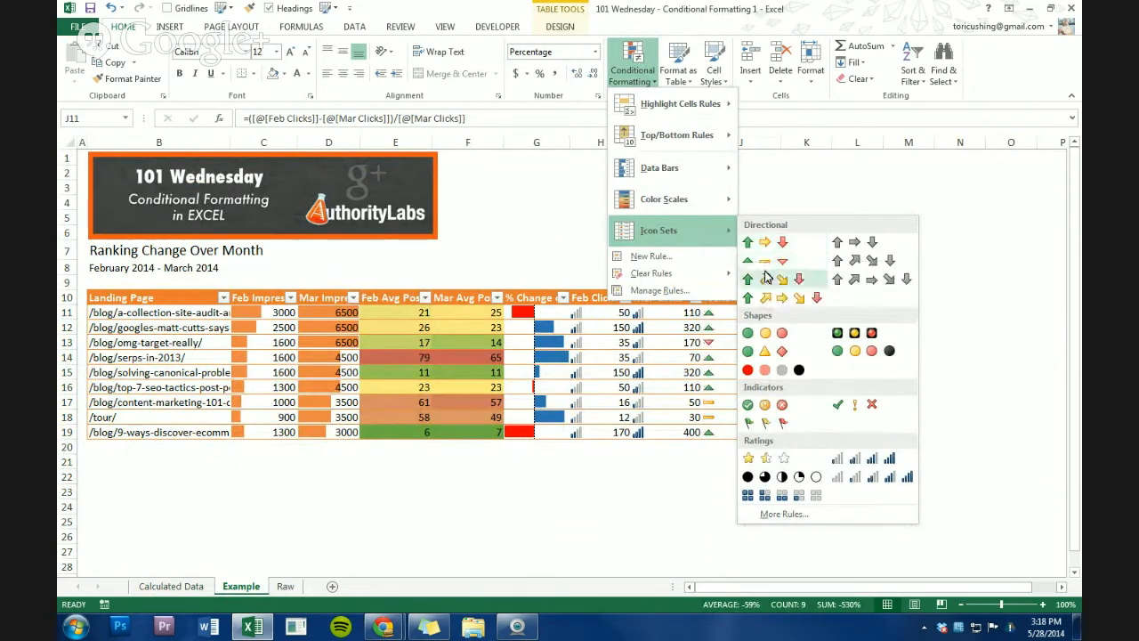
pyautogui.click(764, 260)
pyautogui.click(722, 405)
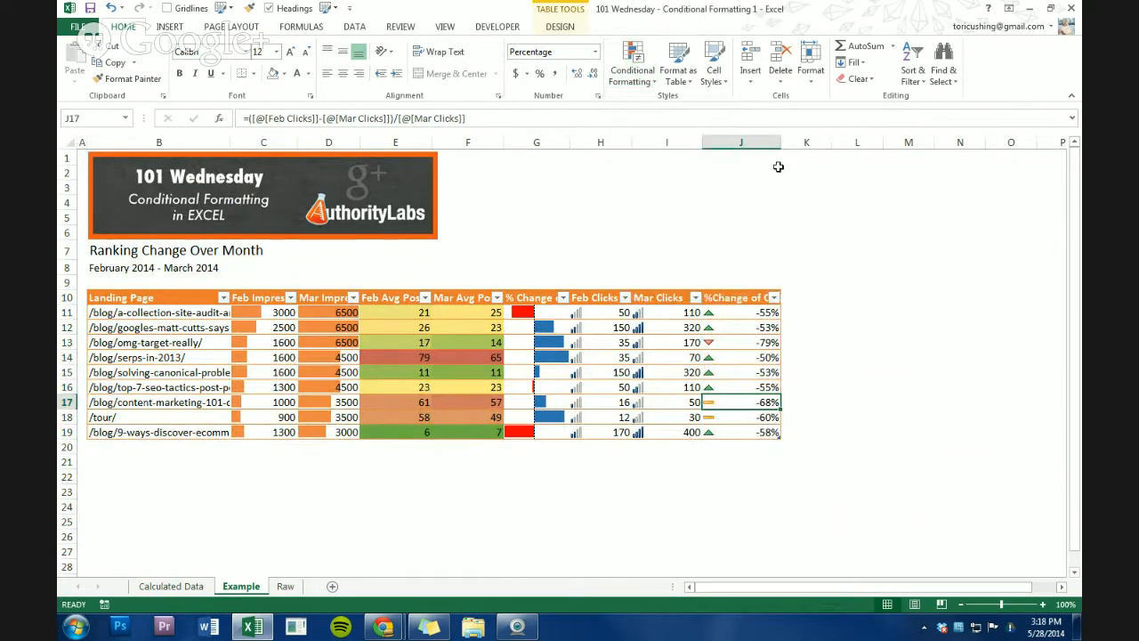
# Examine the Example report's impressions, average positions, clicks and percent-change columns, comparing their data bars, color scales and icons across the landing pages
pyautogui.click(690, 314)
pyautogui.click(664, 362)
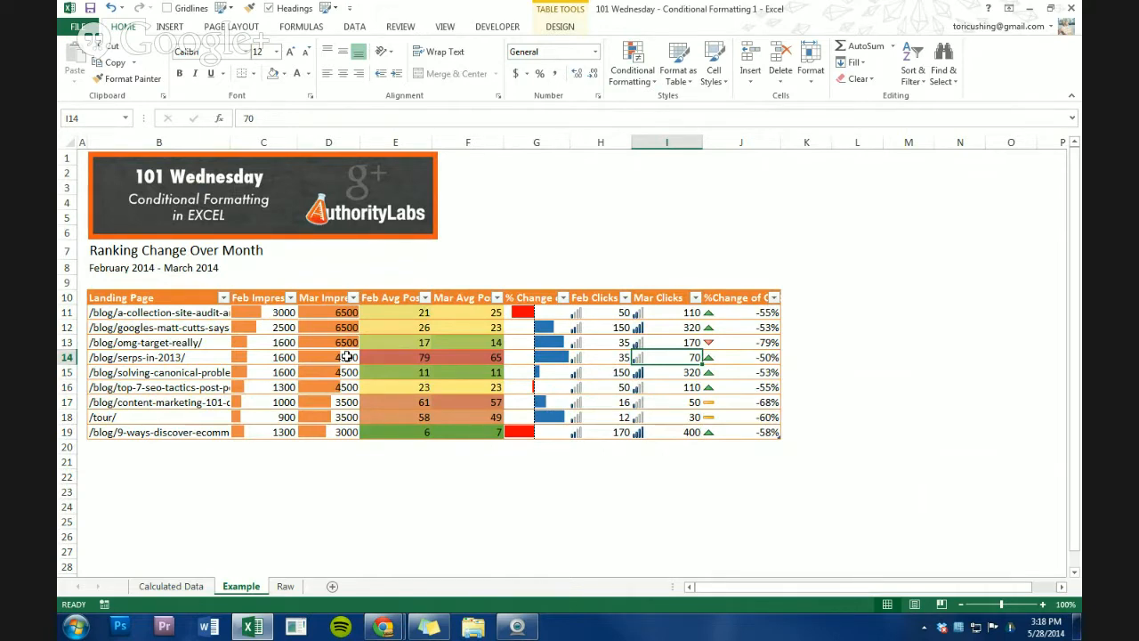
pyautogui.moveTo(283, 343); pyautogui.dragTo(686, 382)
pyautogui.moveTo(740, 403); pyautogui.dragTo(752, 428)
pyautogui.click(756, 403)
pyautogui.click(566, 405)
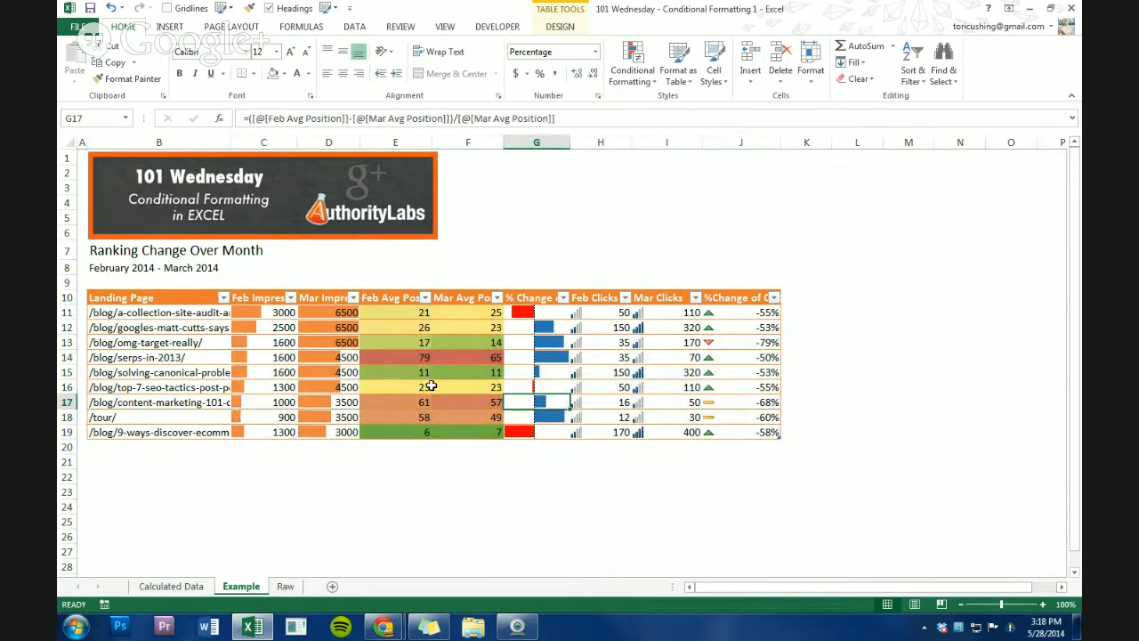
pyautogui.click(354, 329)
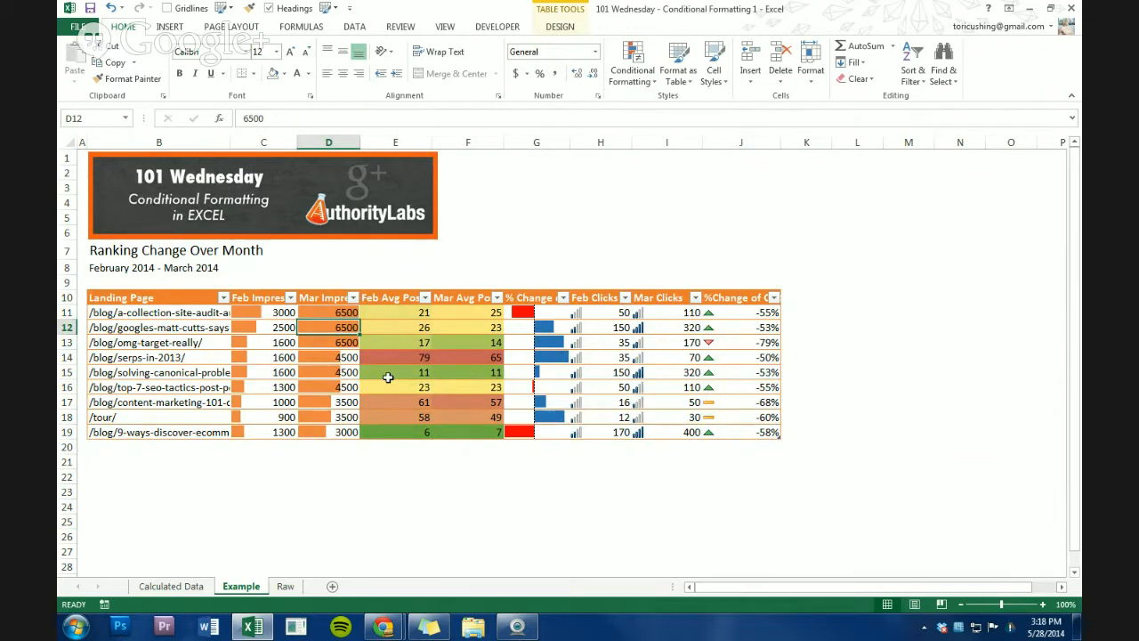
pyautogui.moveTo(520, 326); pyautogui.dragTo(522, 432)
pyautogui.moveTo(308, 313); pyautogui.dragTo(311, 429)
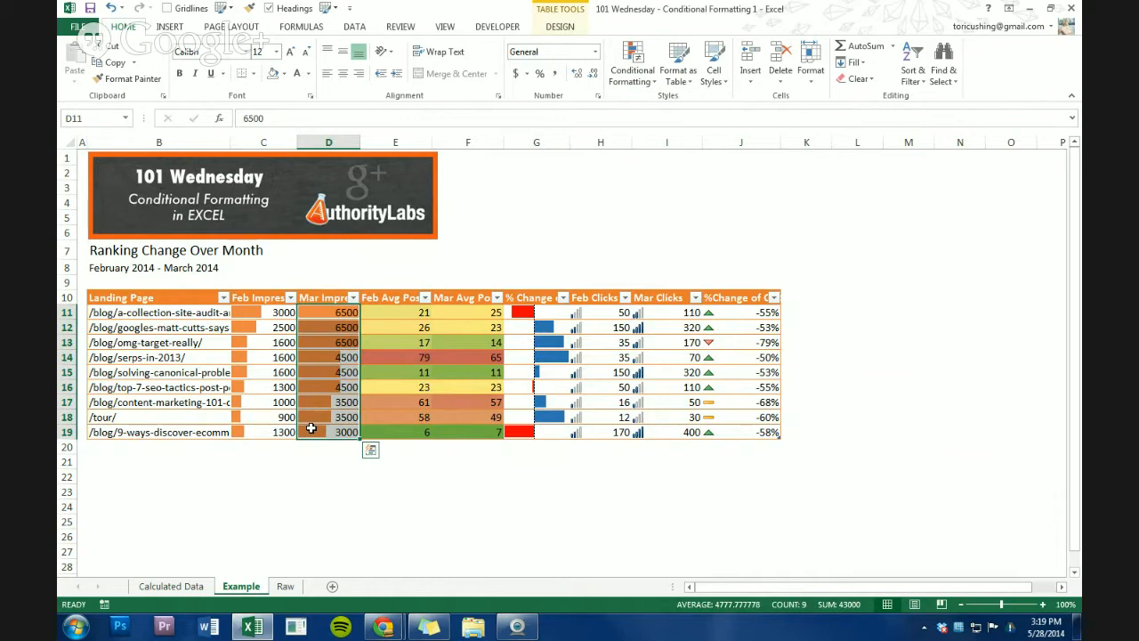
pyautogui.click(412, 357)
pyautogui.click(614, 387)
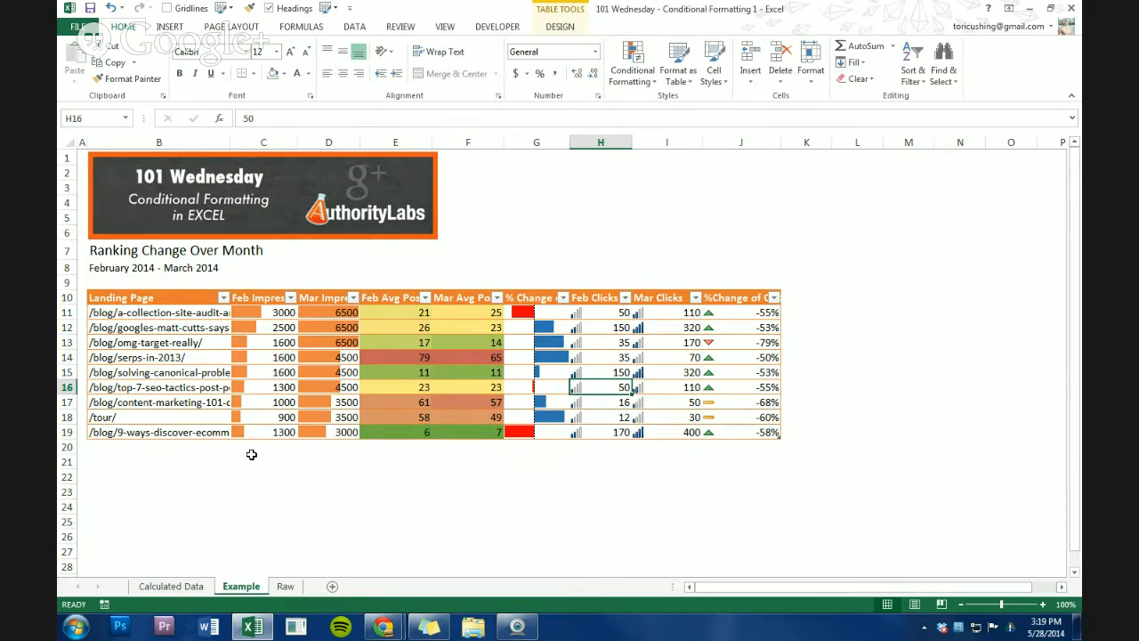
# View the Calculated Data sheet again and switch to the Google+ Hangouts window in Chrome
pyautogui.click(182, 587)
pyautogui.click(515, 438)
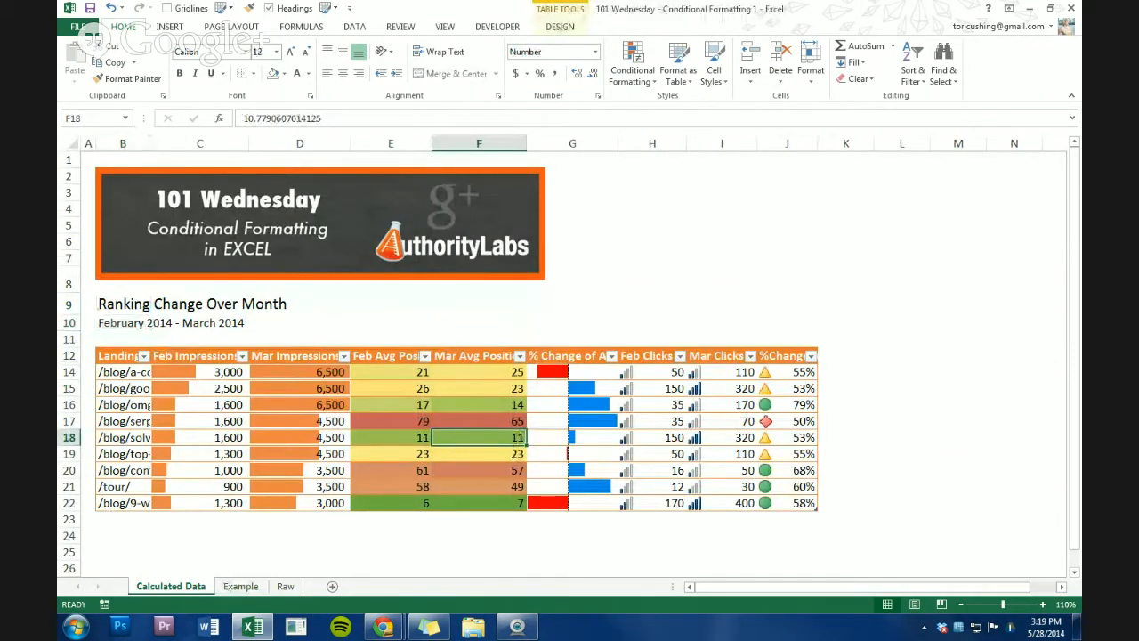
pyautogui.moveTo(385, 628)
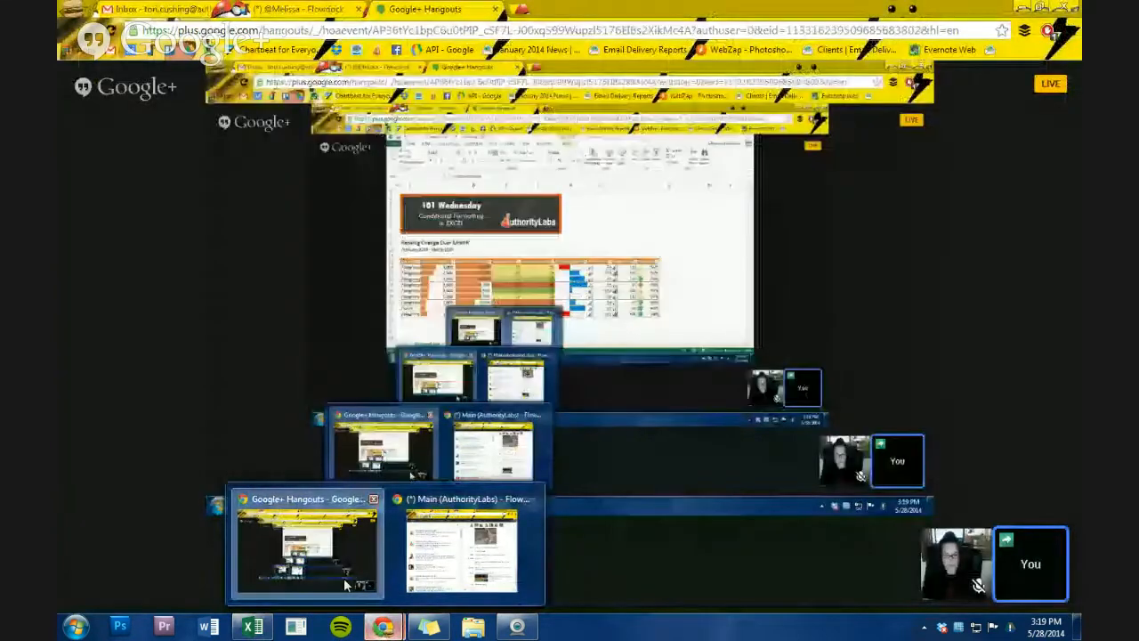
pyautogui.click(347, 584)
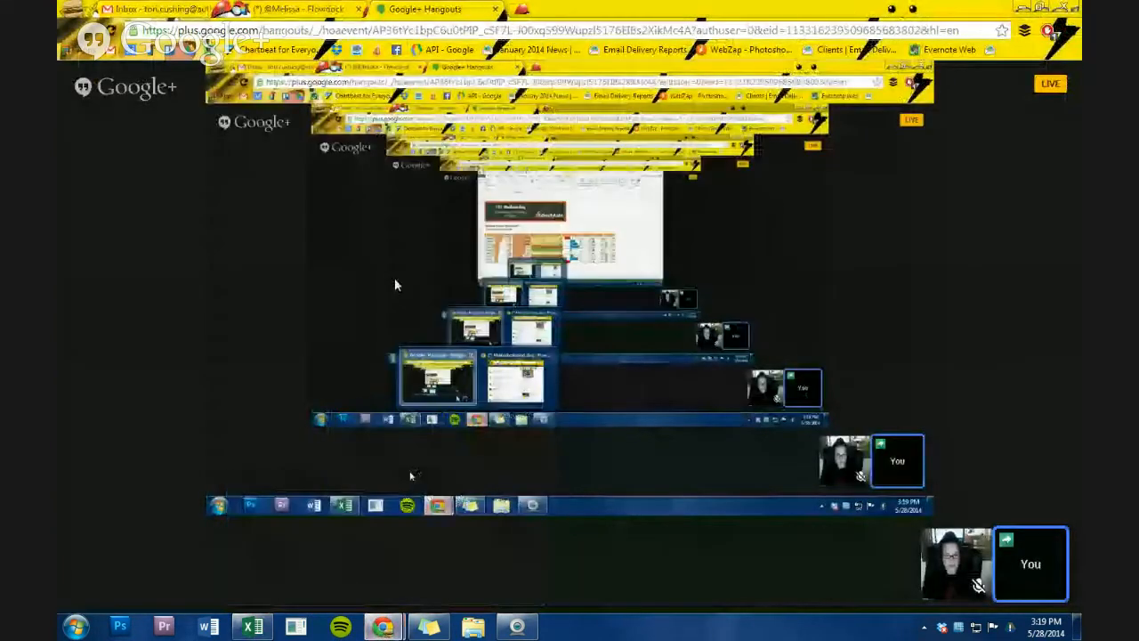